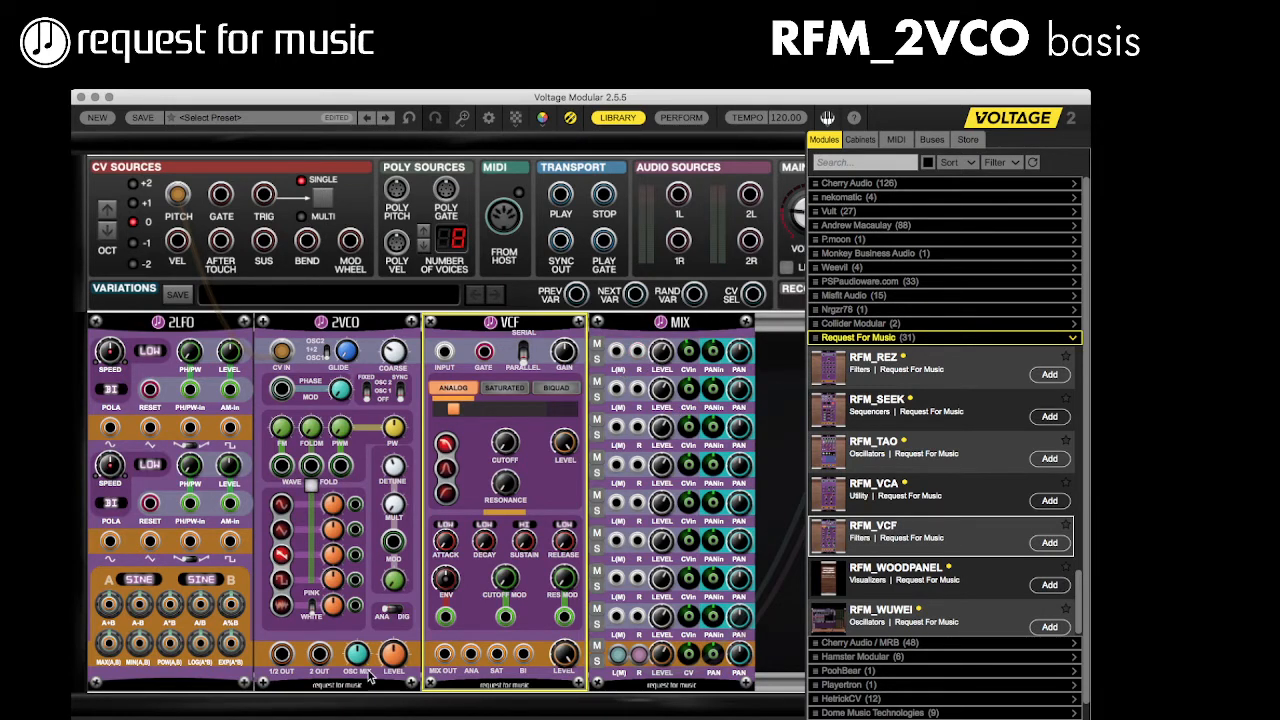
Step: Patch the 2VCO's 1/2 output and the gate source into the VCF, route its mix output to the mixer's first left input, and adjust main volume
drag(283, 655, 446, 353)
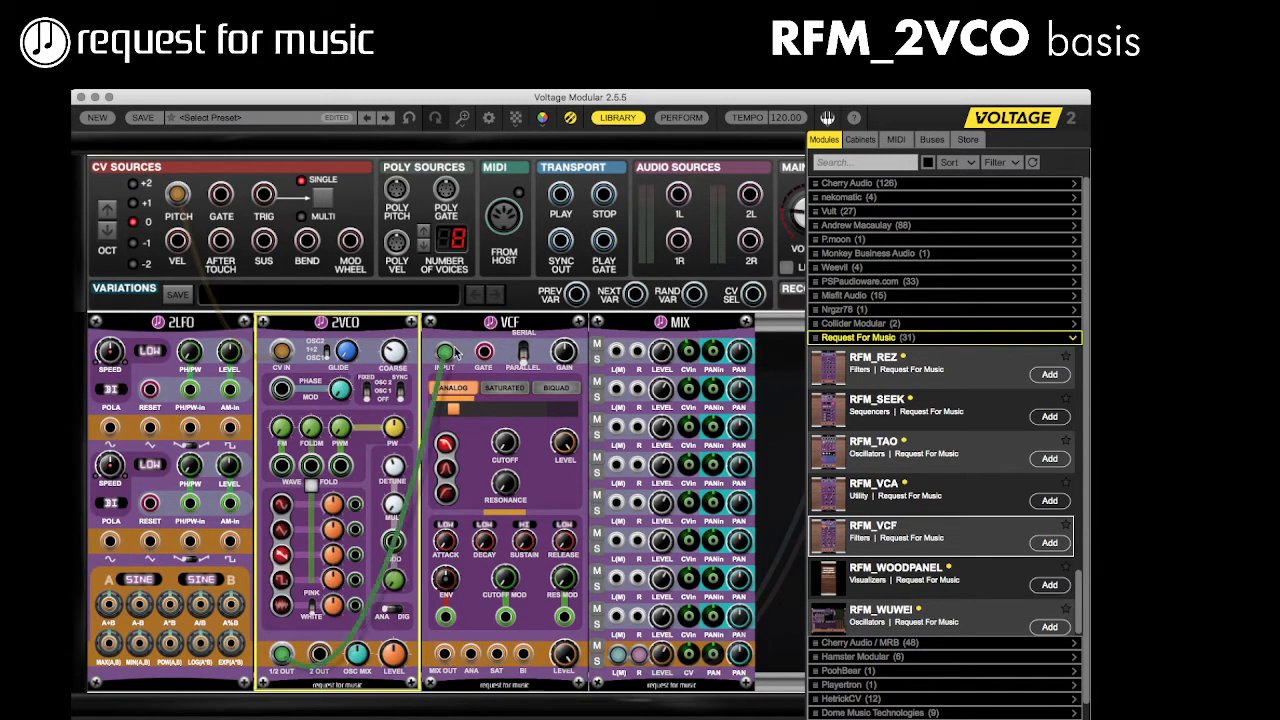
drag(484, 352, 222, 196)
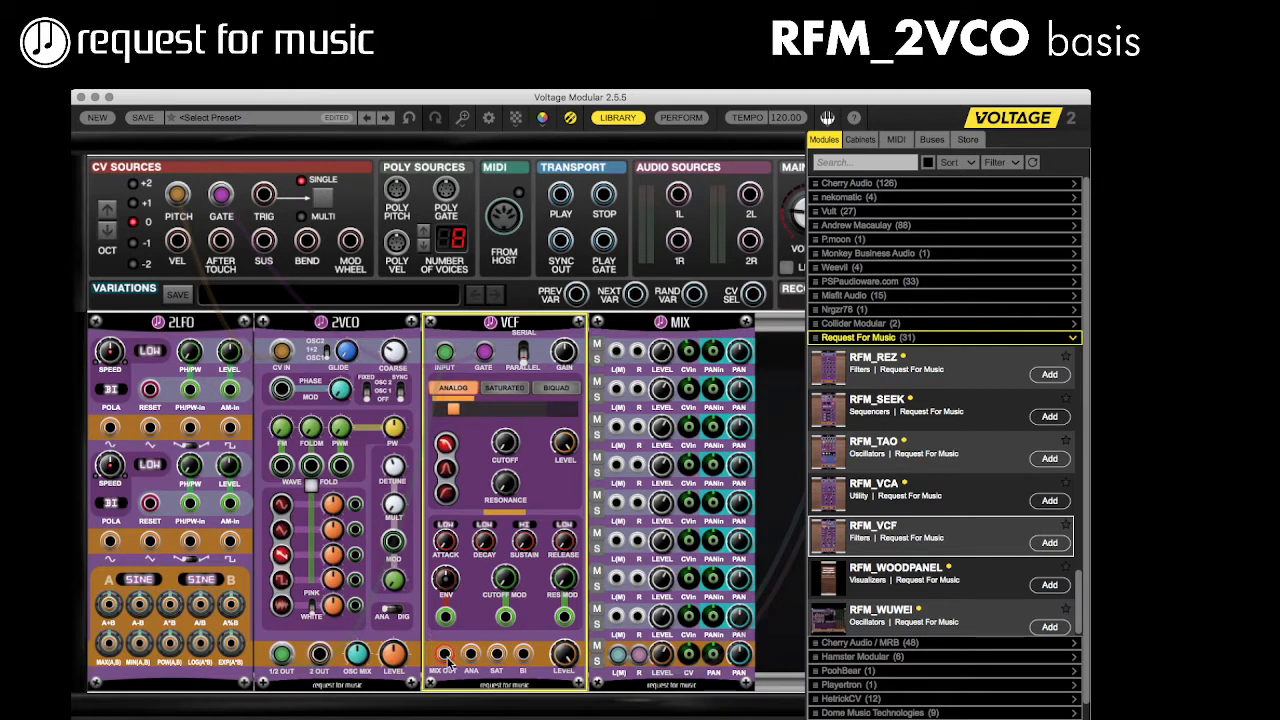
drag(444, 655, 617, 354)
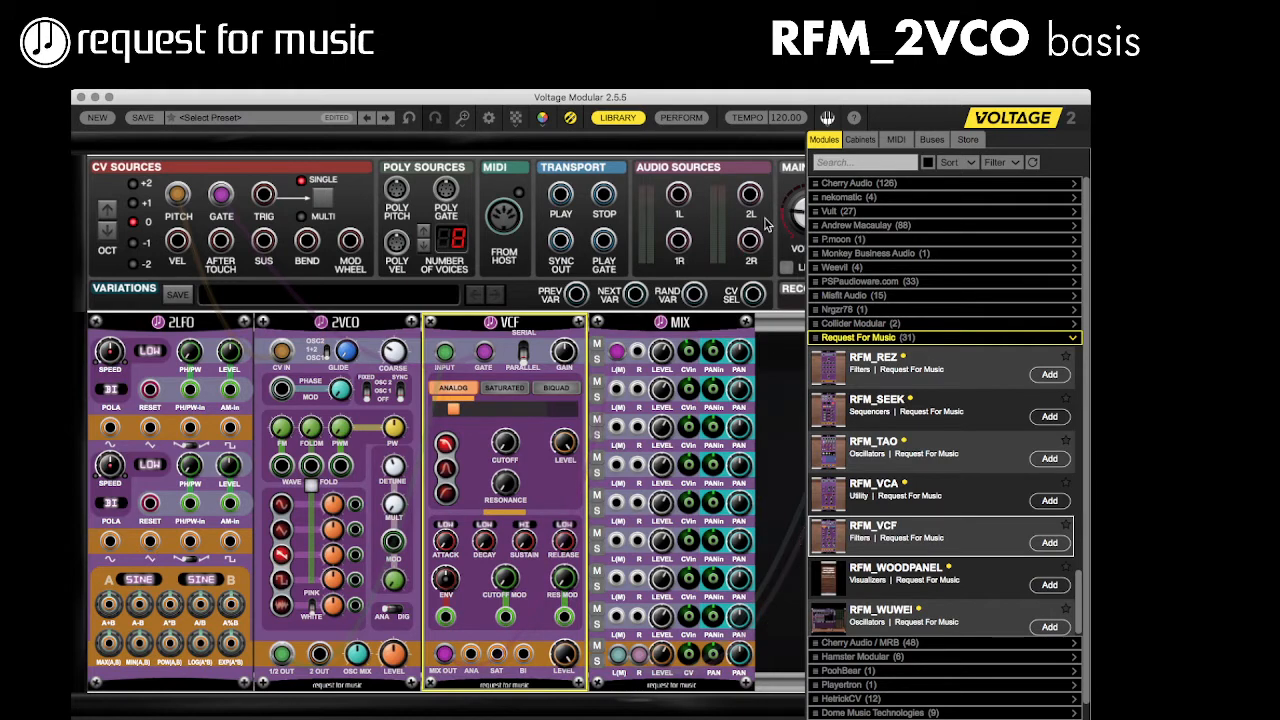
drag(796, 214, 796, 192)
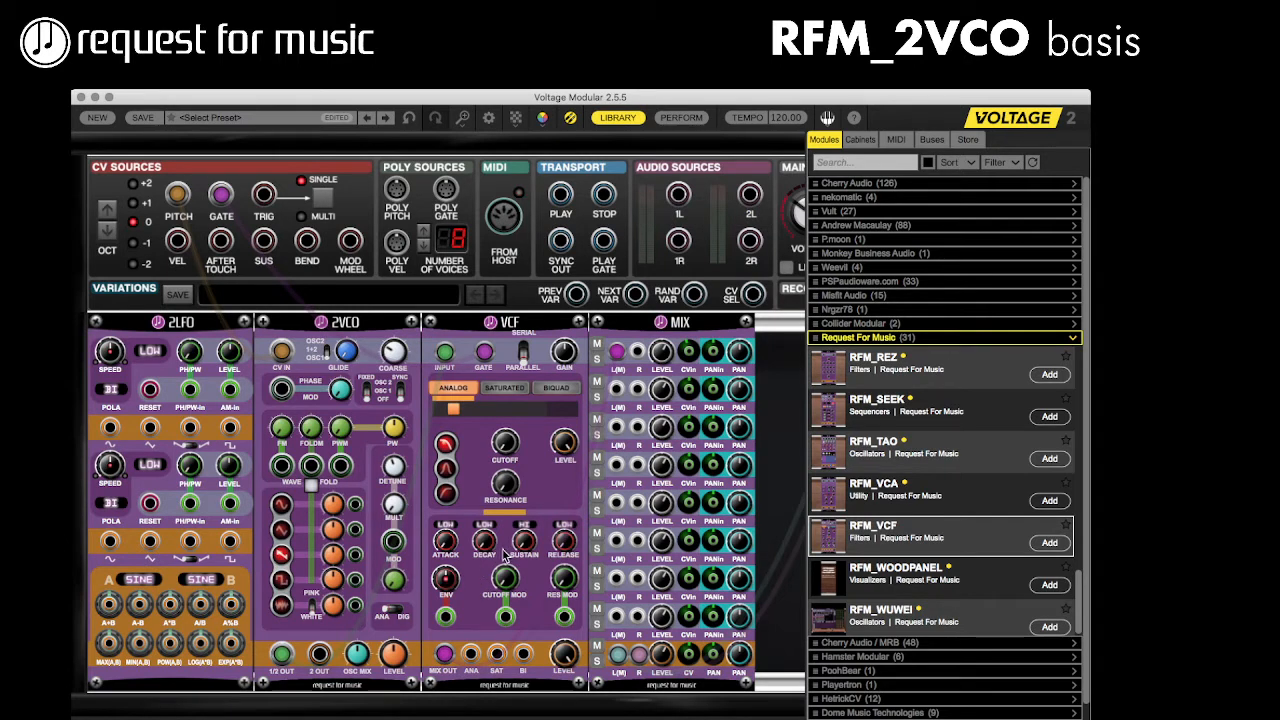
Step: Look over the VCF's Saturated and Biquad filter controls and return to the Analog filter
mouse_move(441, 575)
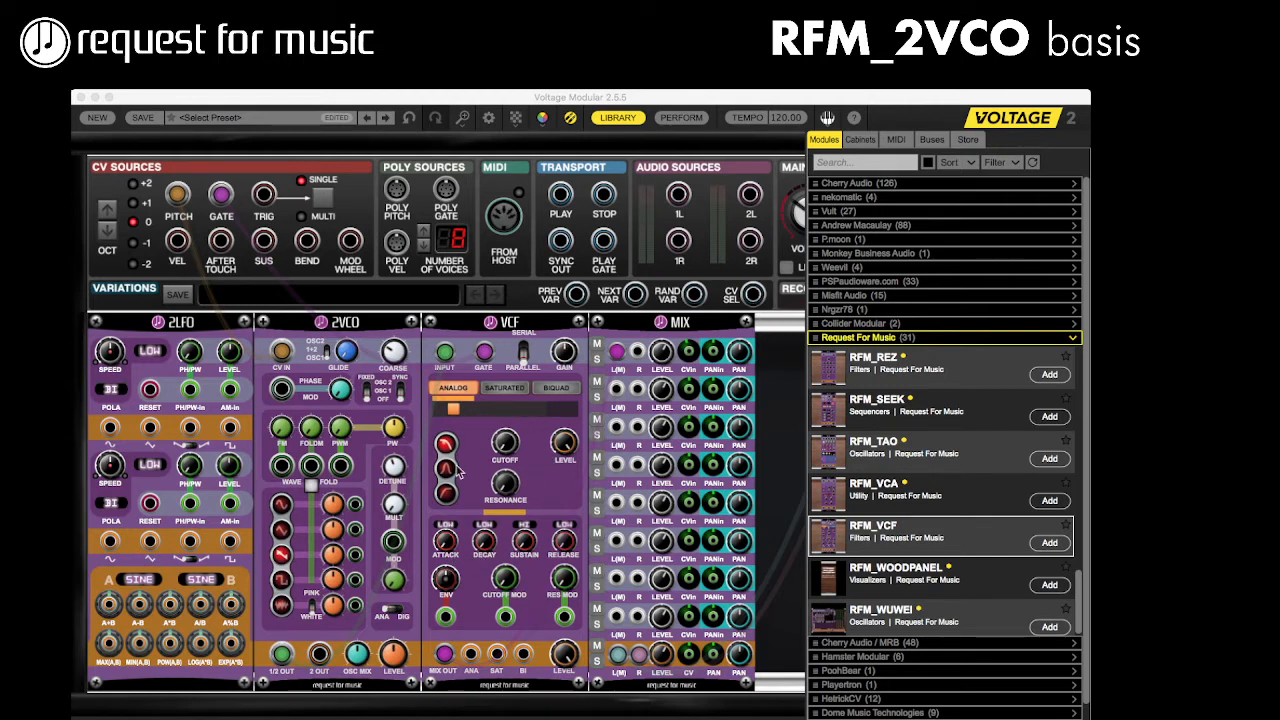
click(508, 389)
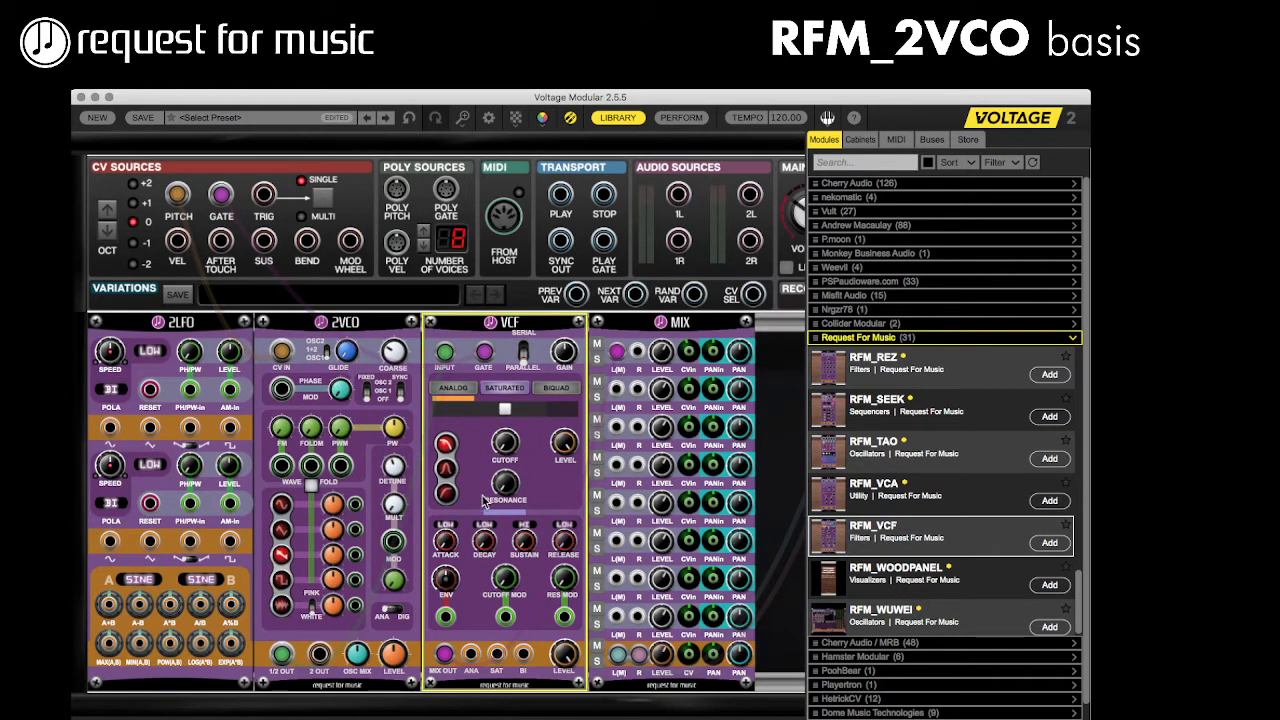
click(556, 389)
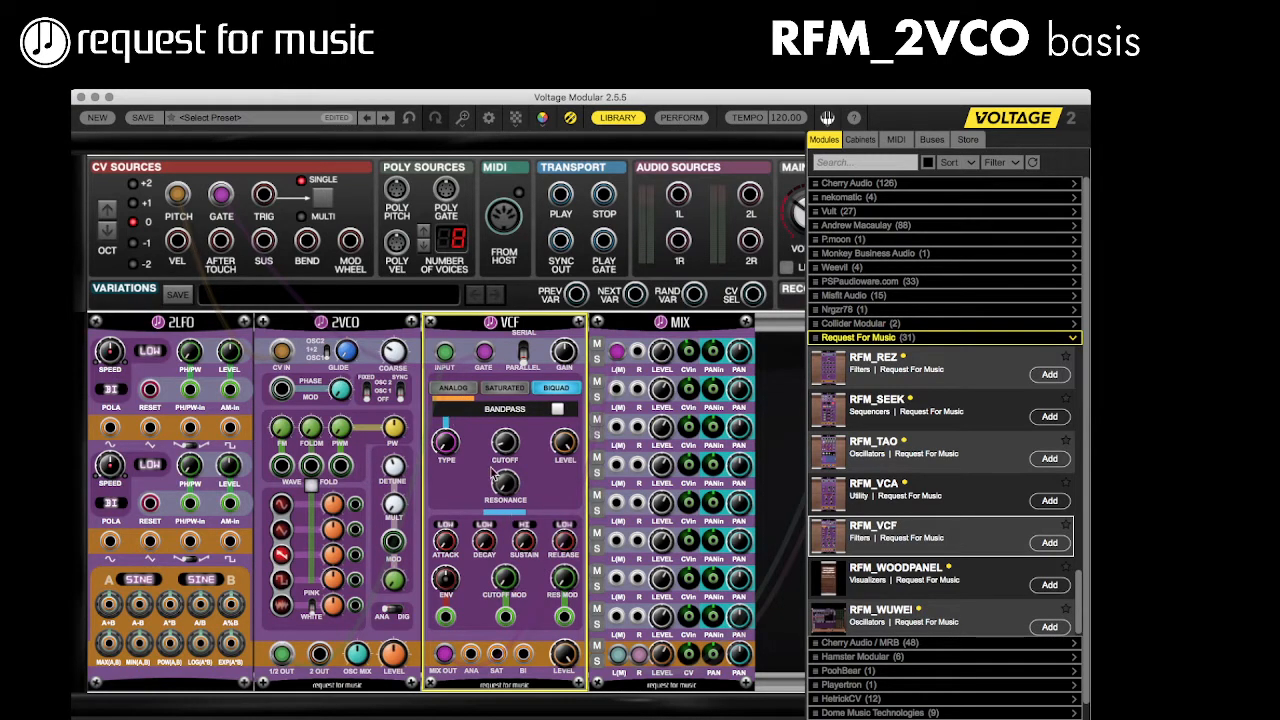
click(455, 388)
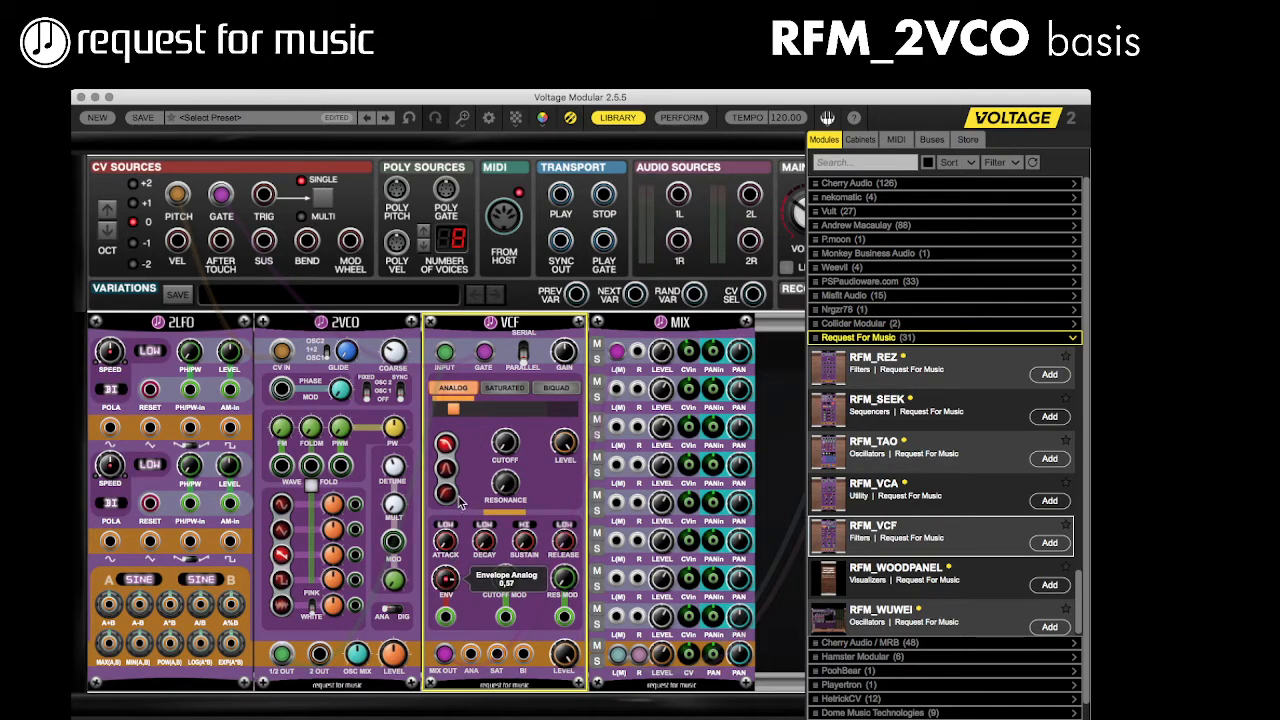
Step: Adjust the Analog filter's envelope, trying longer decay ranges before returning the decay range to LOW
drag(458, 496, 479, 562)
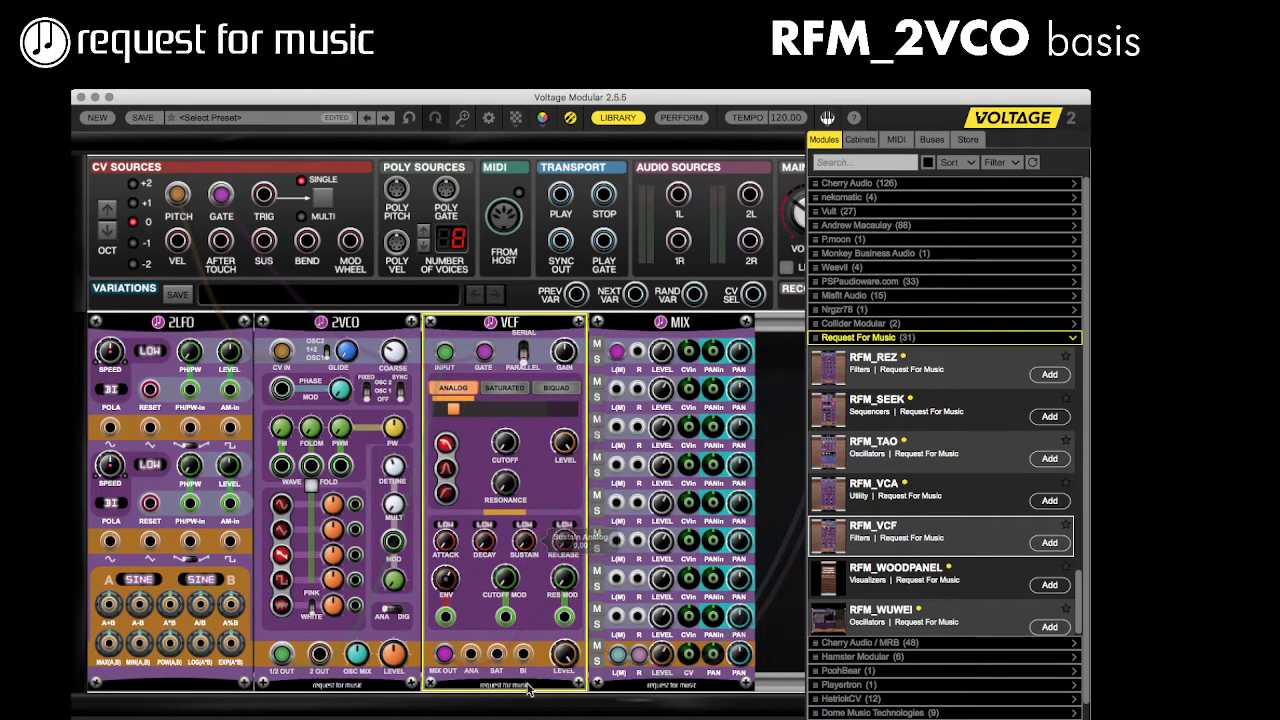
click(485, 526)
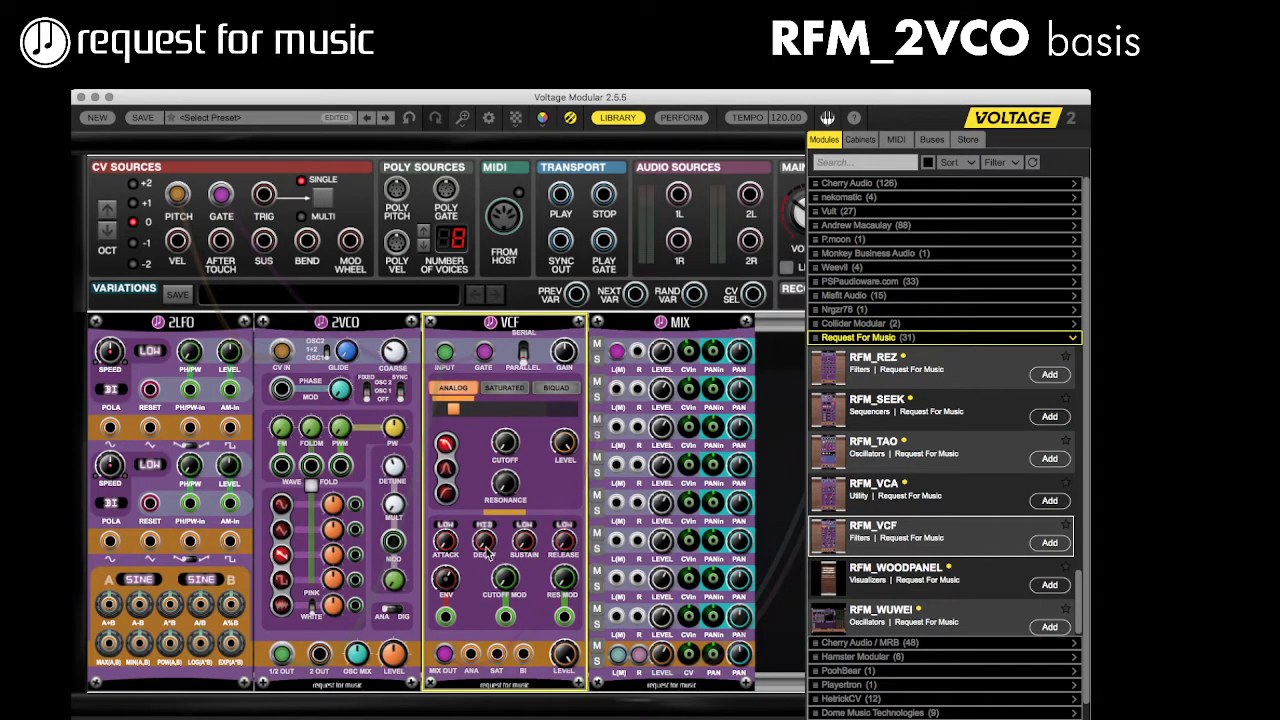
mouse_move(485, 542)
mouse_down()
mouse_move(488, 486)
mouse_move(487, 537)
mouse_up()
click(484, 526)
click(484, 527)
Step: Activate the VCF's Saturated filter, and set the Analog filter's release range to MID
click(503, 388)
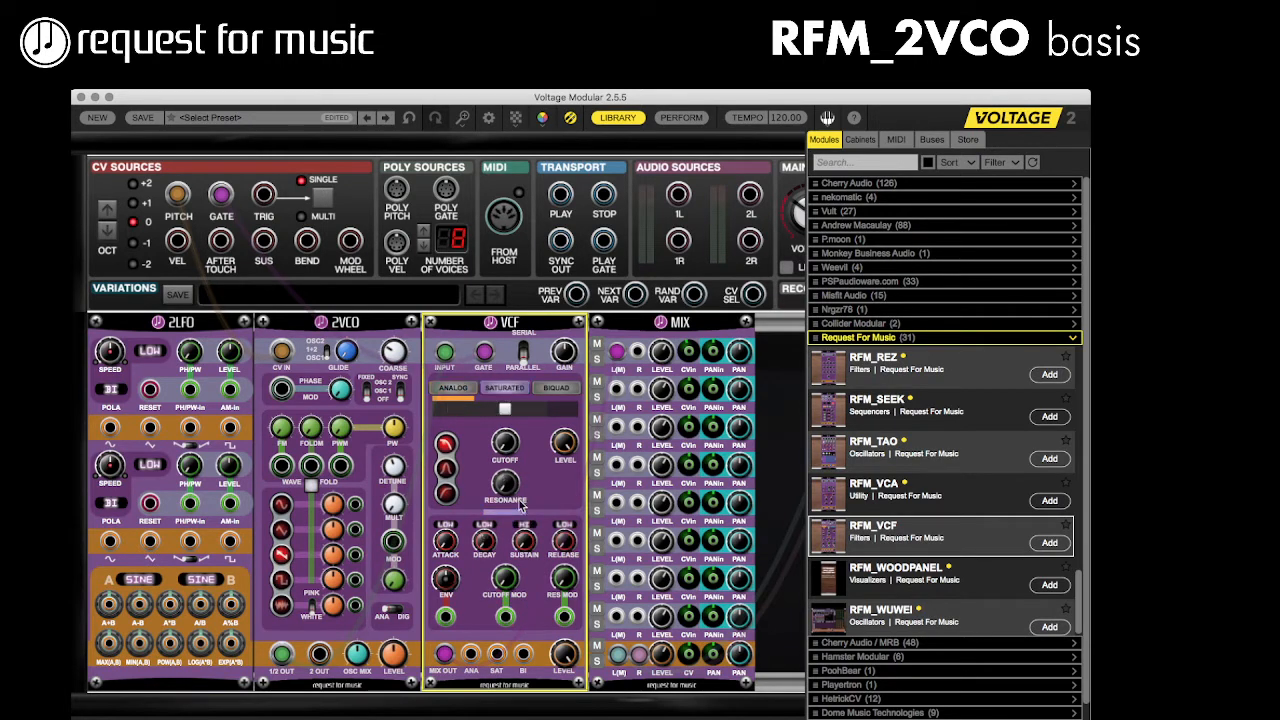
click(508, 410)
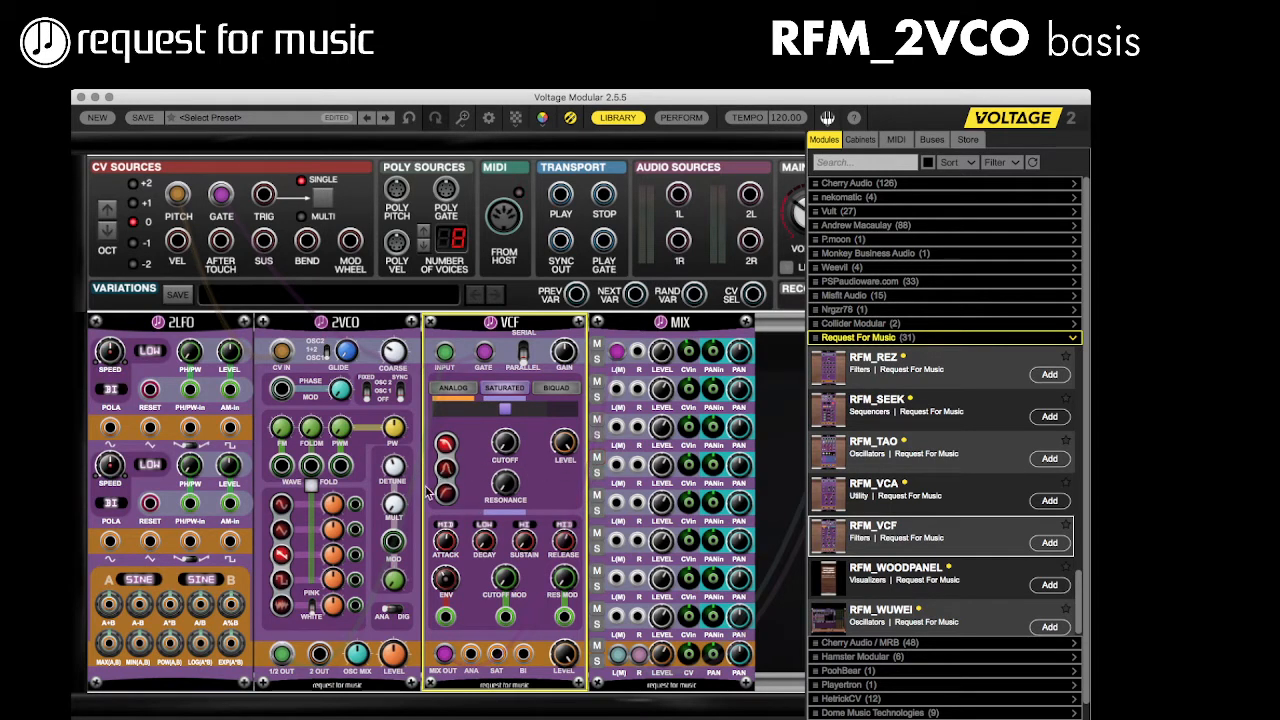
click(457, 389)
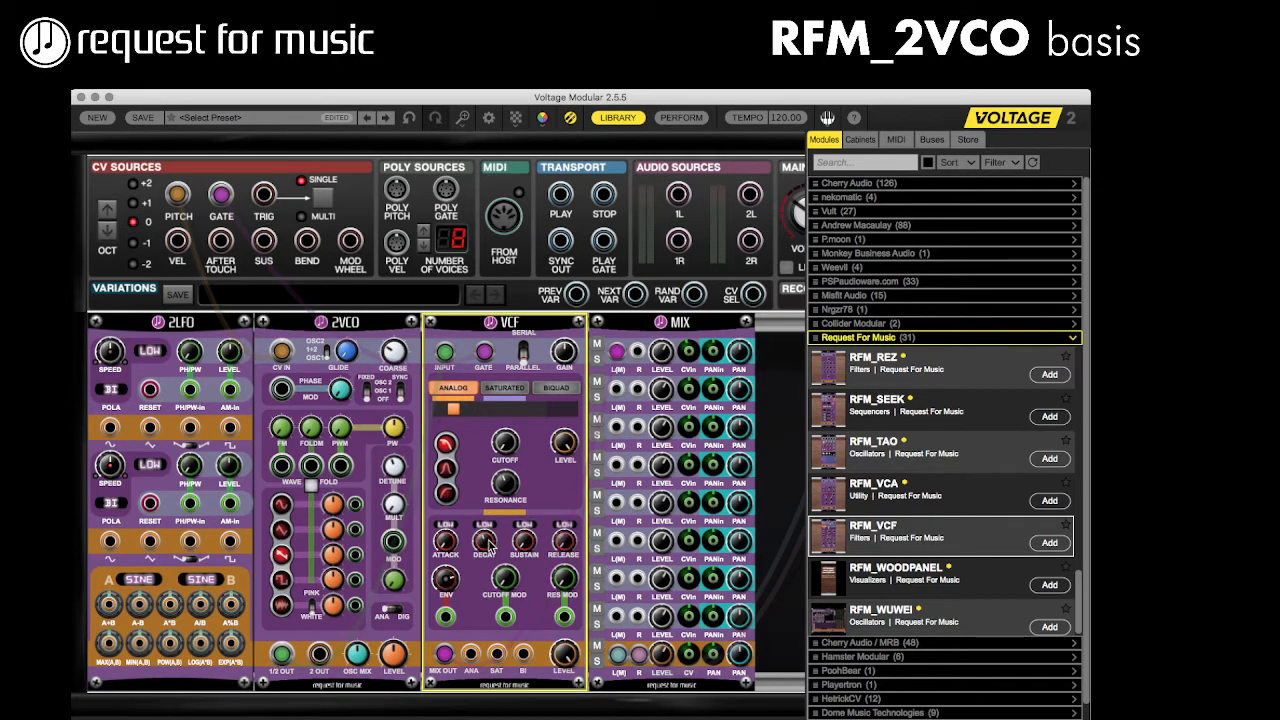
click(564, 525)
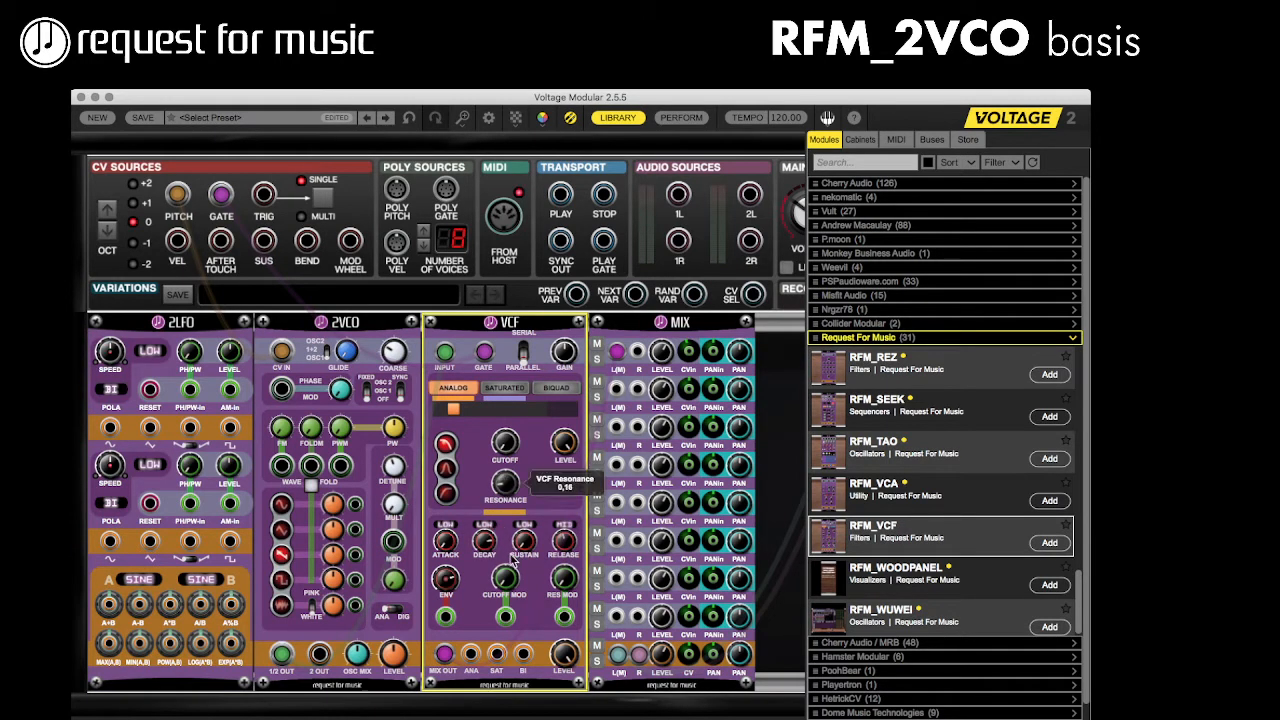
Step: Move the mixer's channel 1 cable from the VCF's mix output to ANA, and patch SAT into the second channel's left input
click(506, 399)
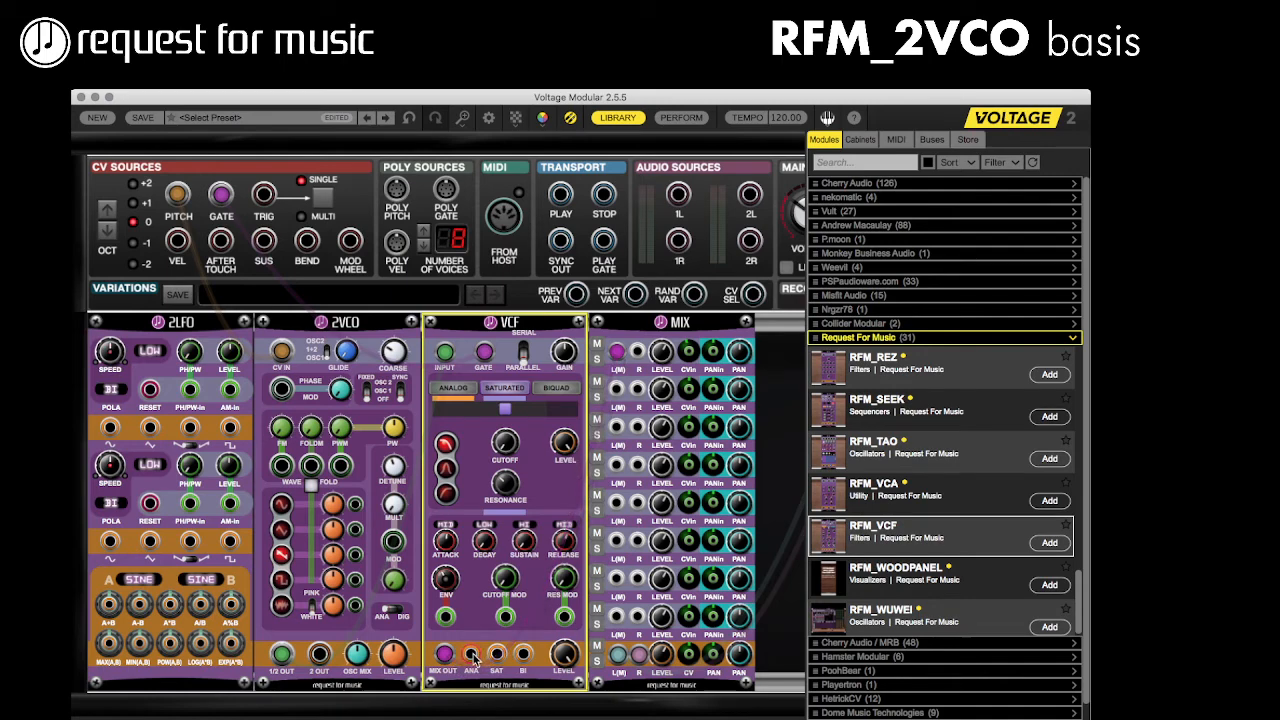
drag(444, 655, 471, 655)
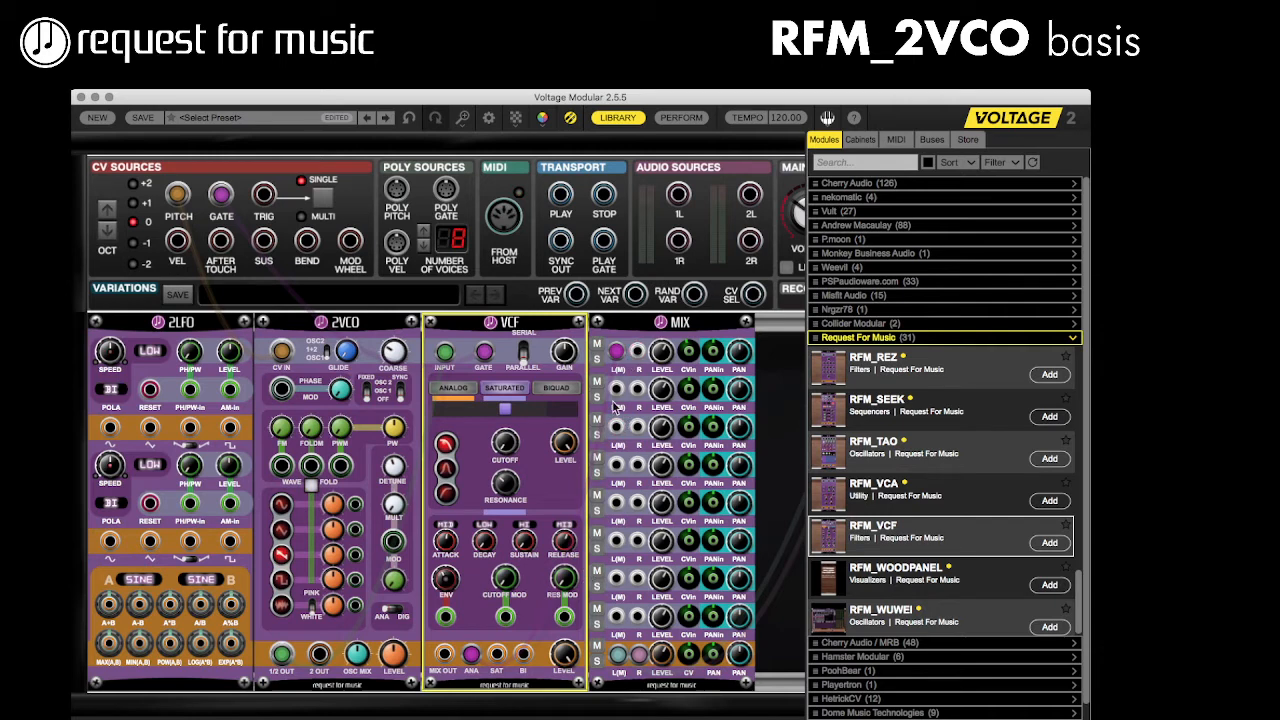
drag(616, 392, 497, 655)
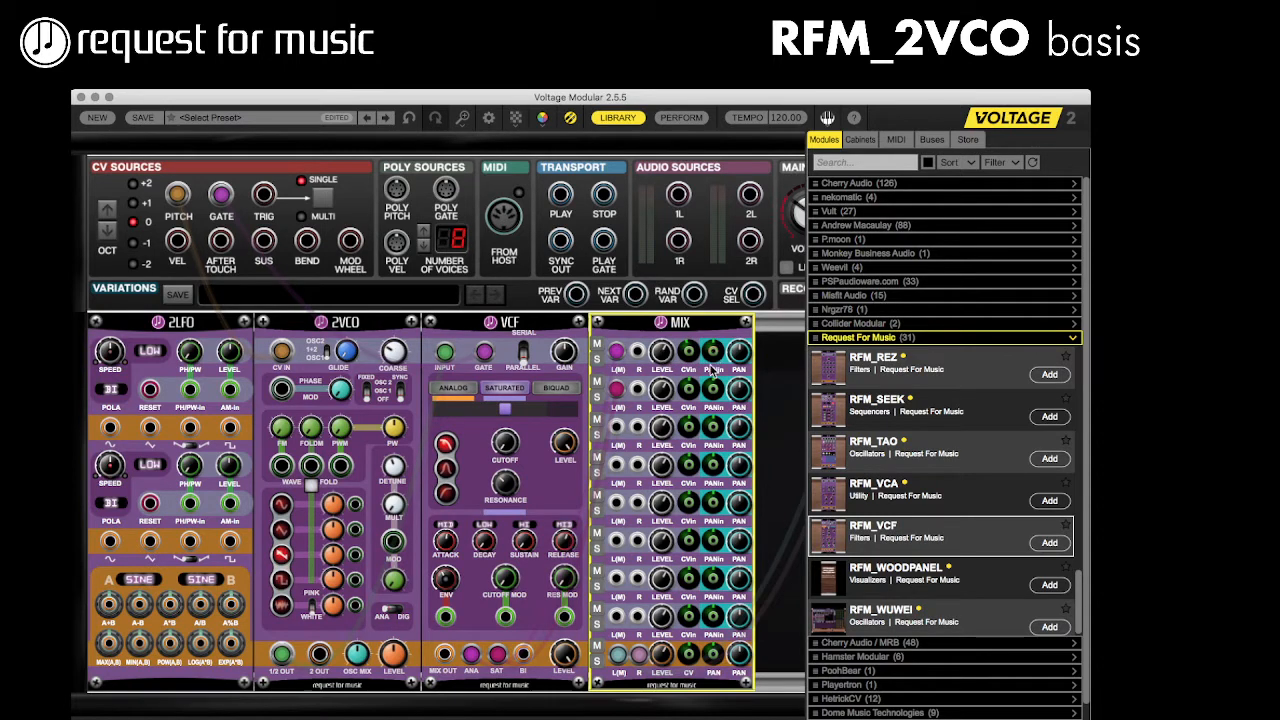
Step: Adjust the first mixer channel's panning, and modulate the second channel's panning from the second LFO's sine output
mouse_move(712, 368)
scroll(772, 245, right, 3)
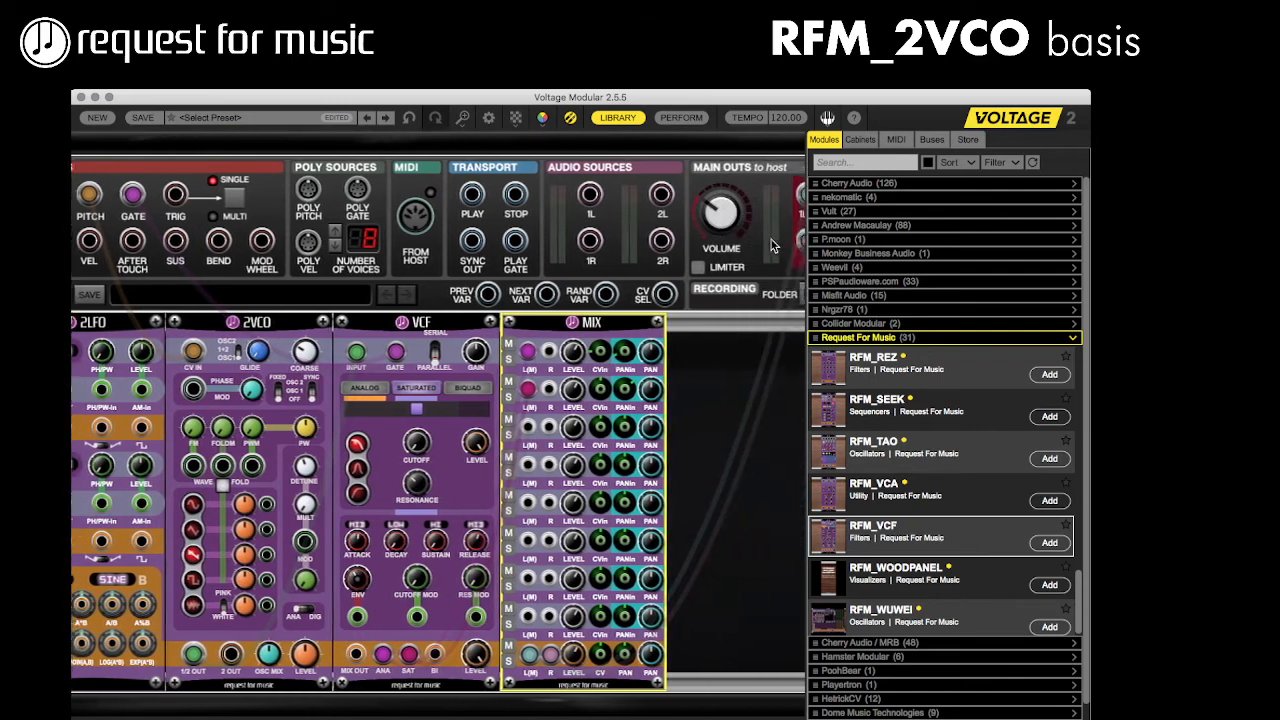
scroll(772, 245, right, 2)
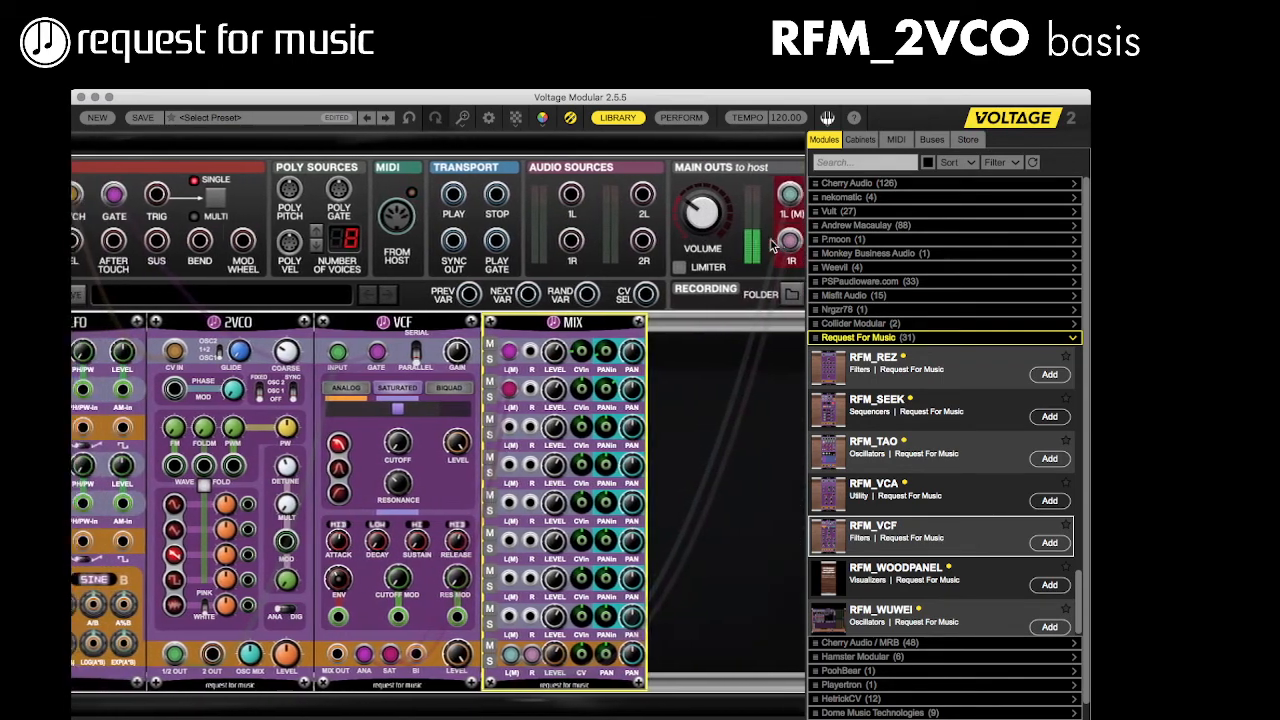
scroll(772, 245, left, 2)
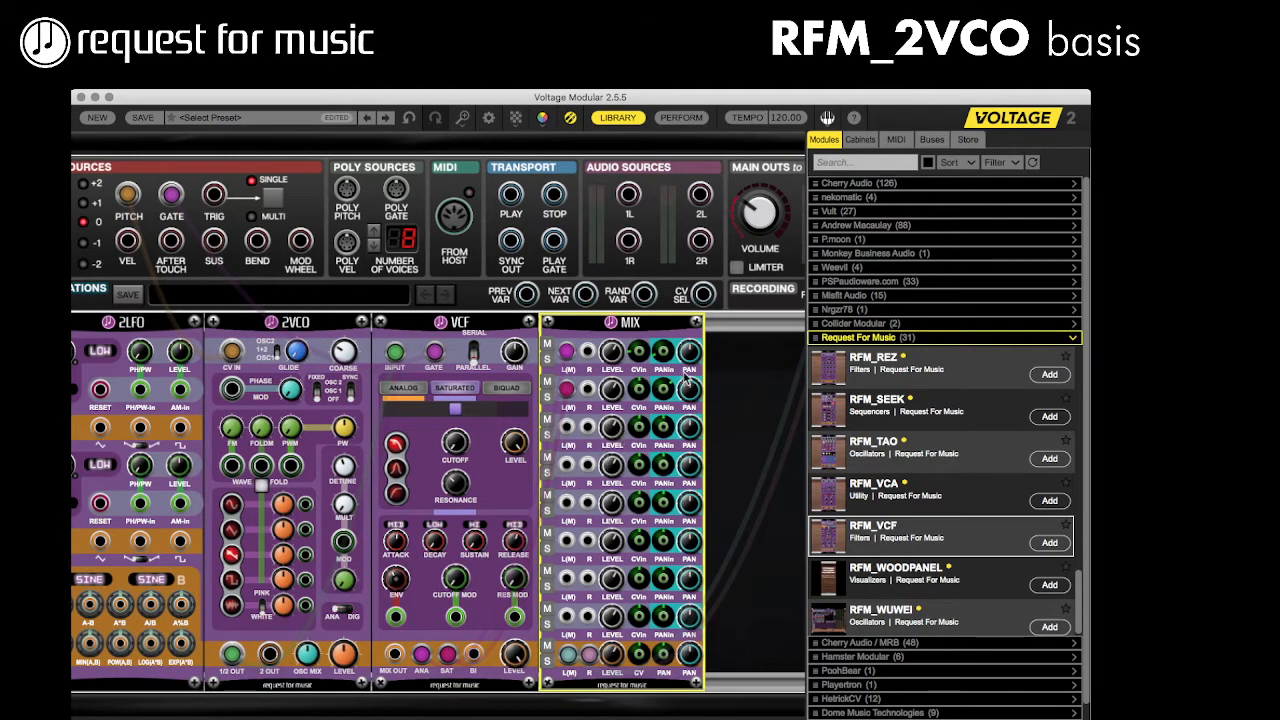
scroll(750, 387, right, 3)
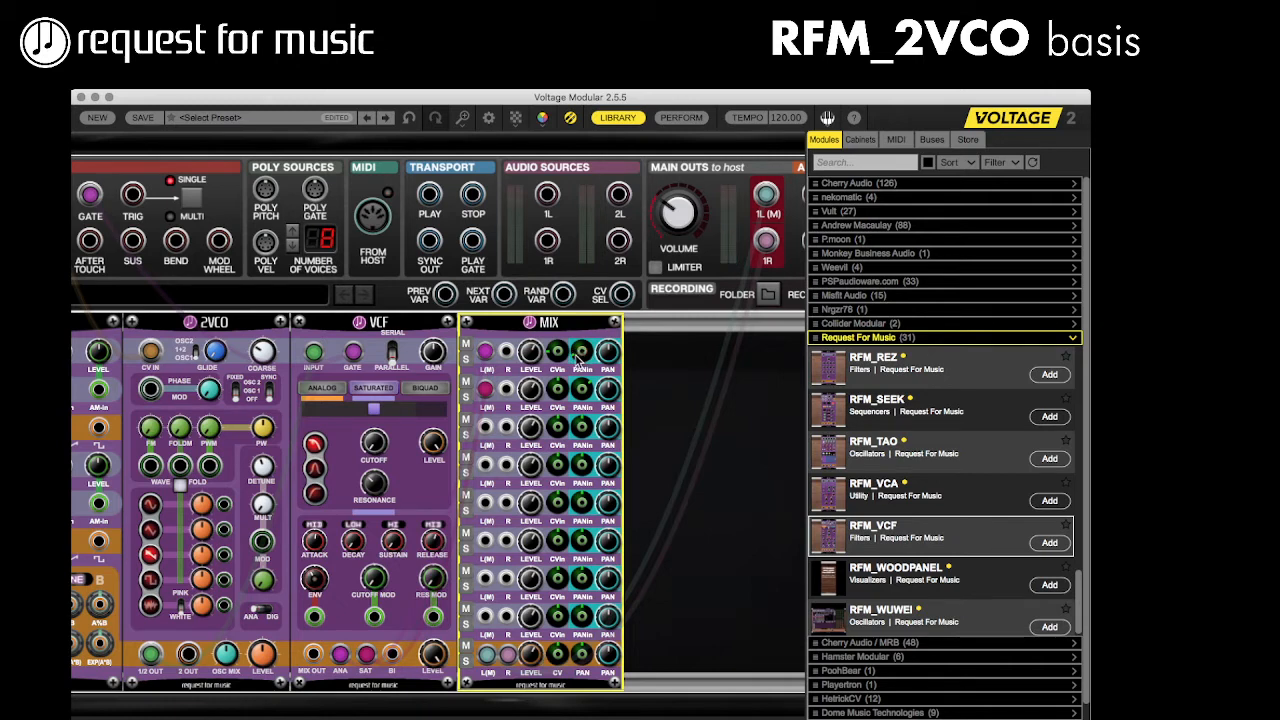
mouse_move(608, 350)
mouse_down()
mouse_move(610, 401)
mouse_move(616, 354)
mouse_up()
mouse_move(575, 356)
mouse_down()
mouse_move(575, 325)
mouse_move(618, 253)
mouse_move(603, 299)
mouse_move(613, 287)
mouse_move(648, 197)
mouse_move(594, 350)
mouse_up()
scroll(578, 366, left, 4)
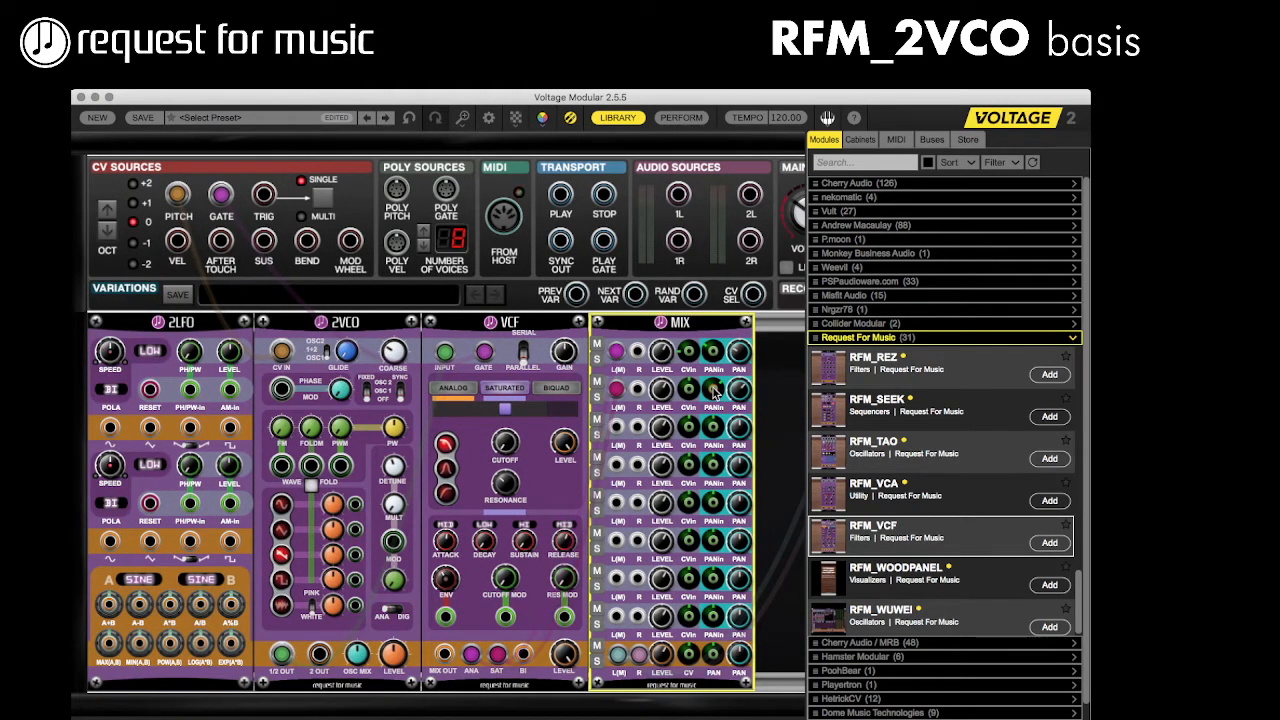
drag(714, 395, 111, 541)
Step: Adjust the Saturated filter's envelope against the Analog filter's and set the Saturated filter level to 0.57
click(486, 536)
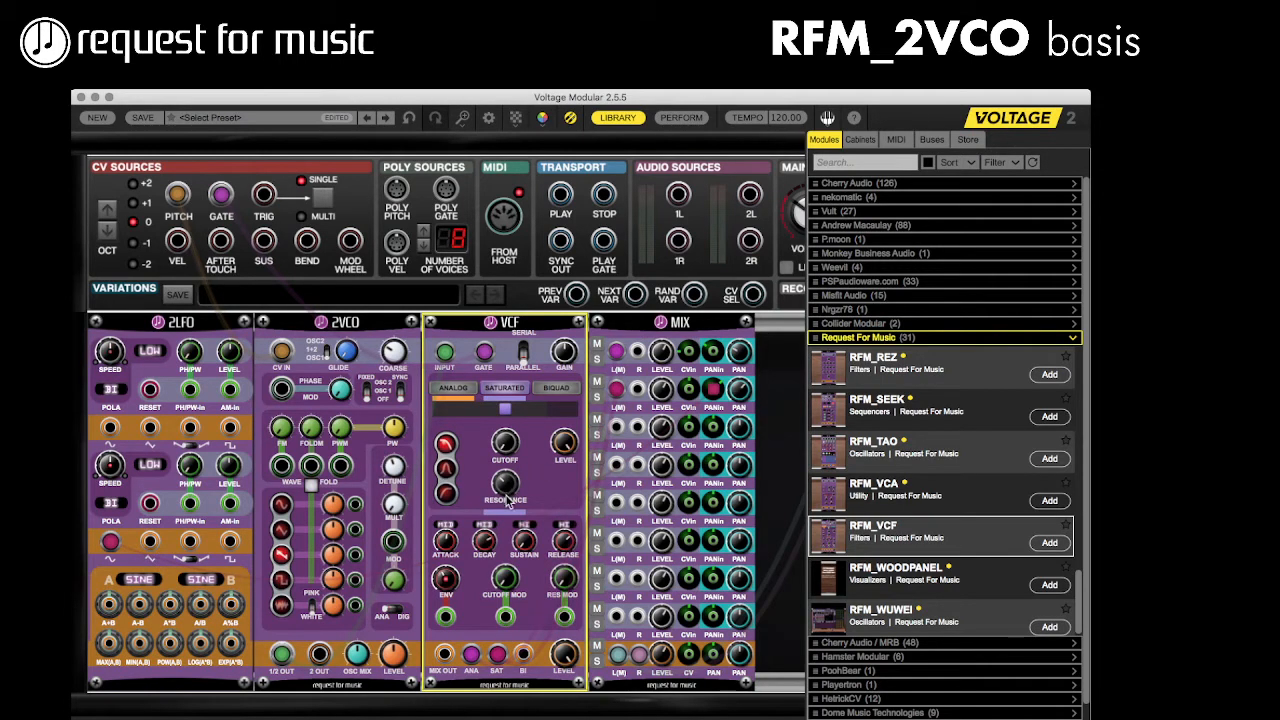
click(458, 390)
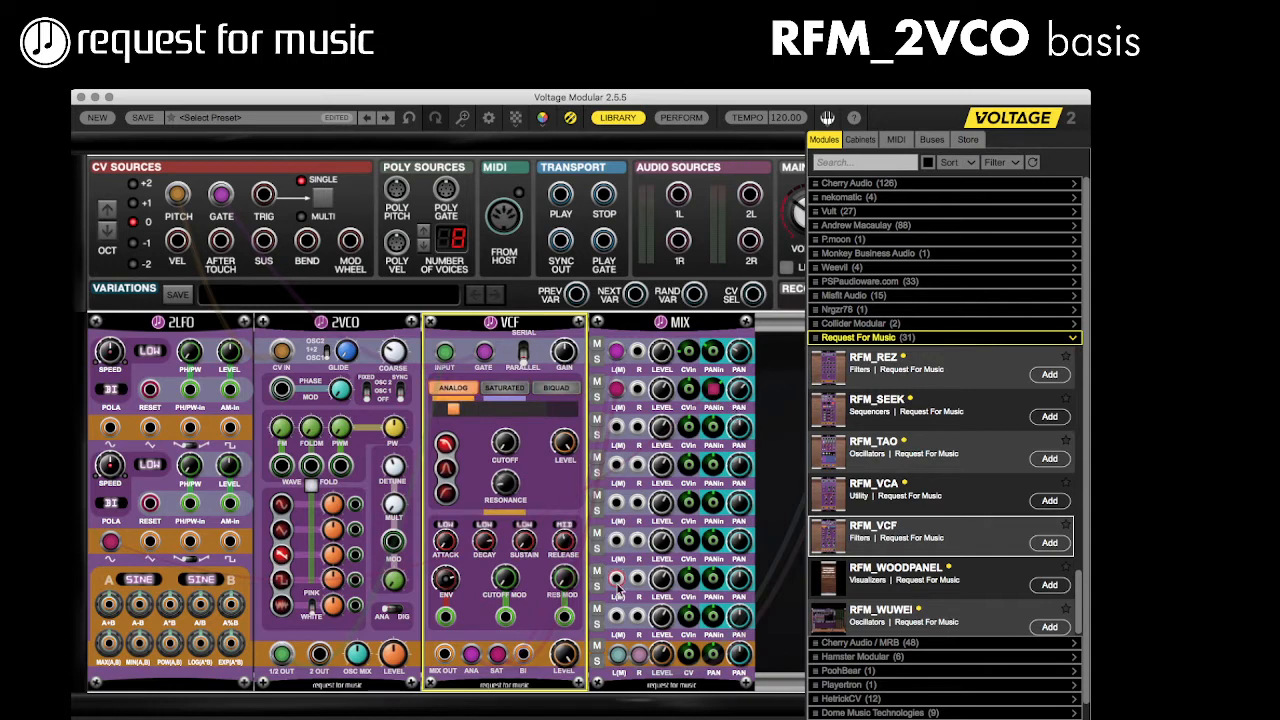
click(514, 389)
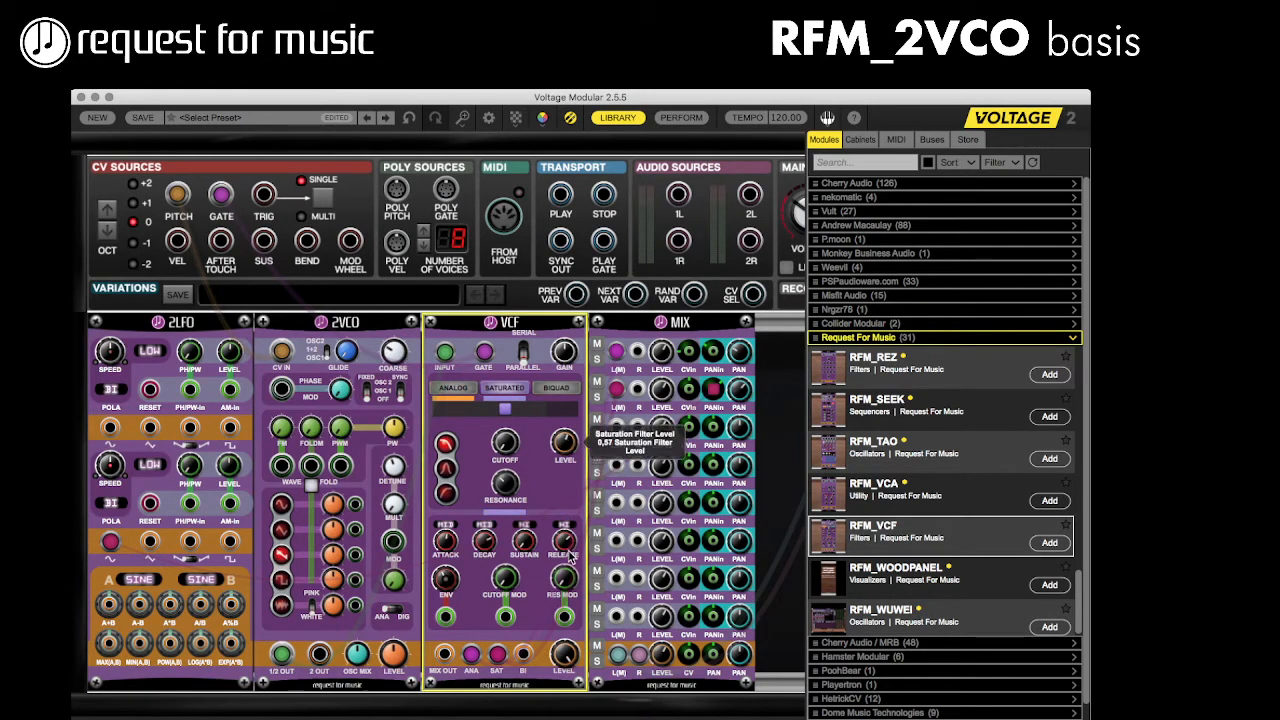
drag(570, 560, 576, 602)
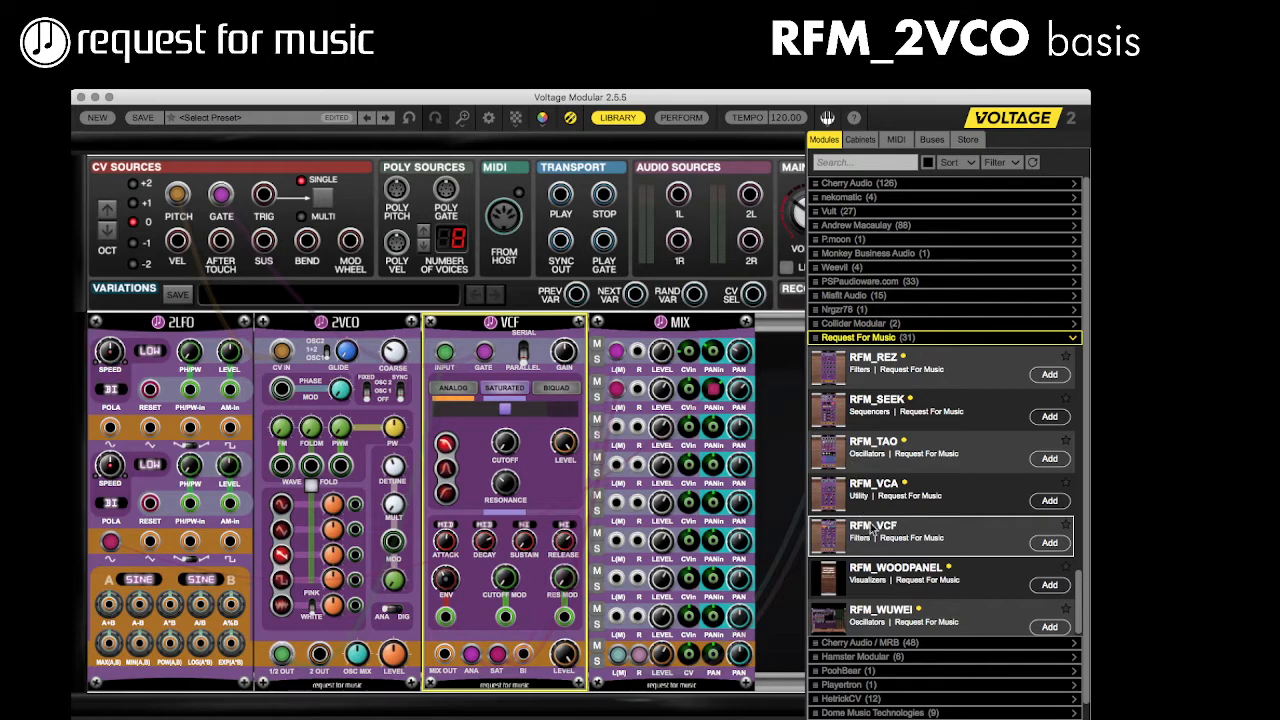
Step: Add the RFM_DELAY module from the Request For Music collection after the mixer, and hide the module library
scroll(893, 582, up, 4)
scroll(893, 582, up, 8)
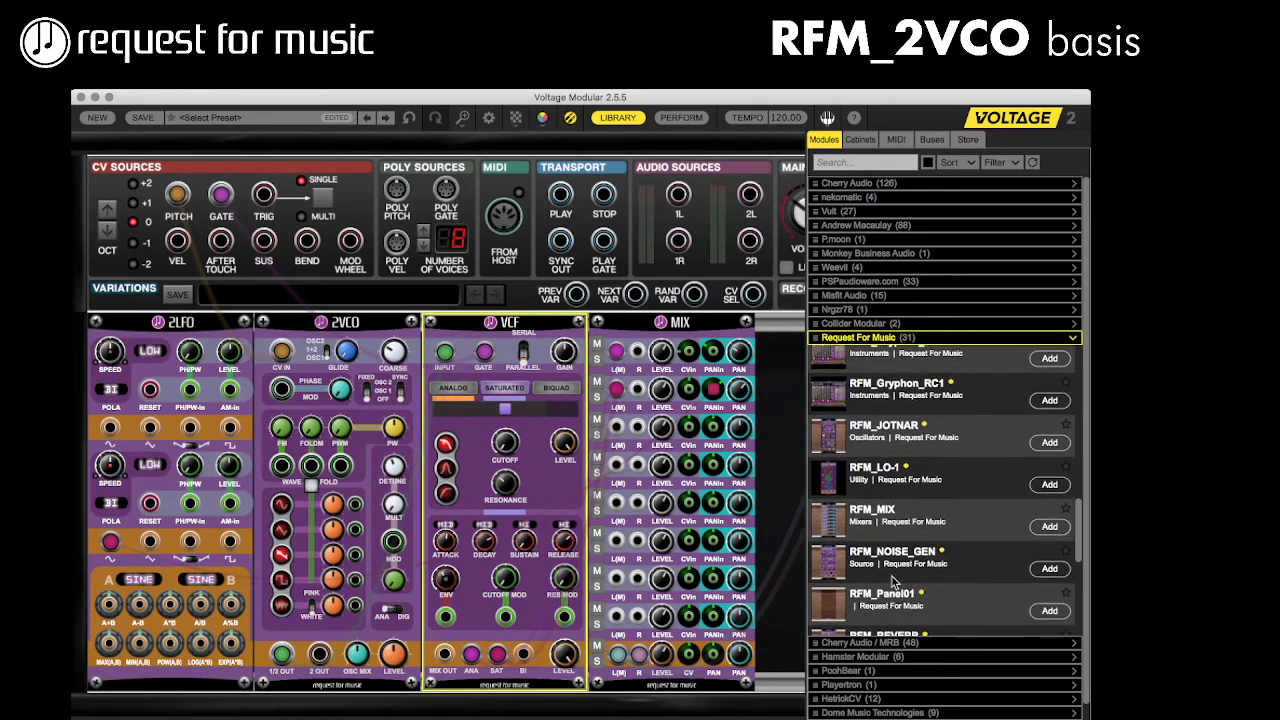
scroll(893, 582, up, 4)
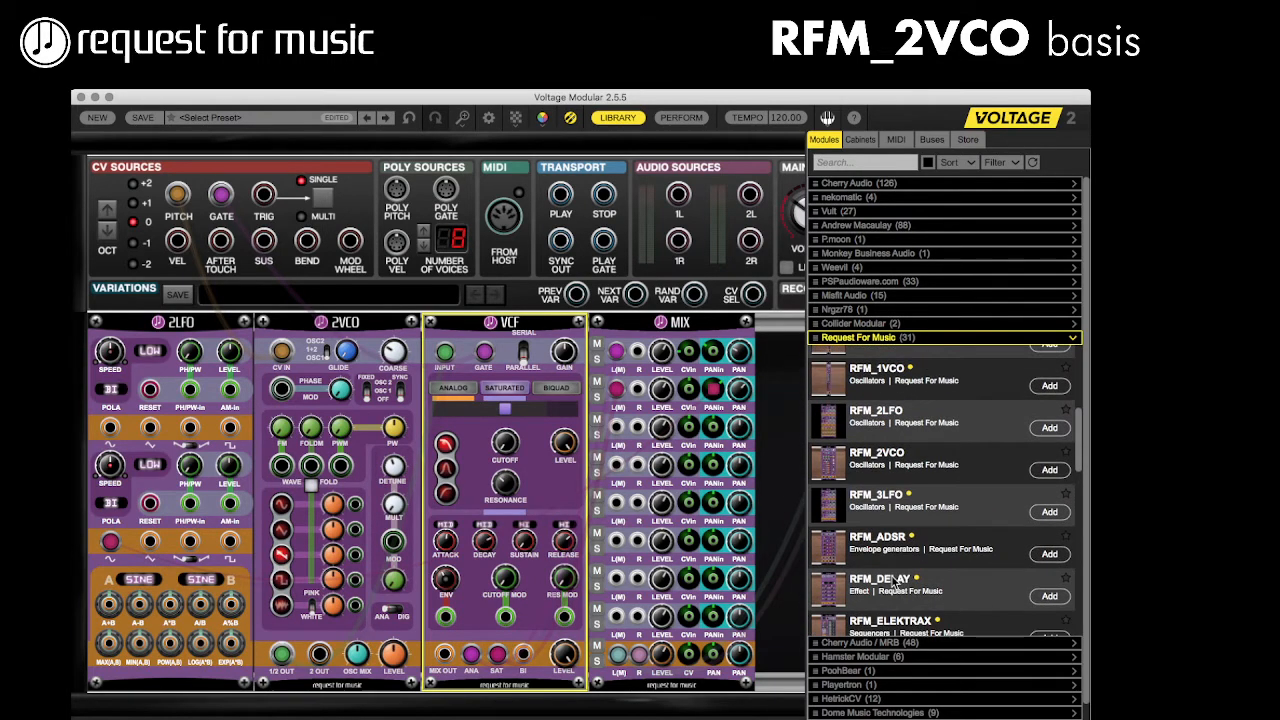
drag(858, 588, 776, 372)
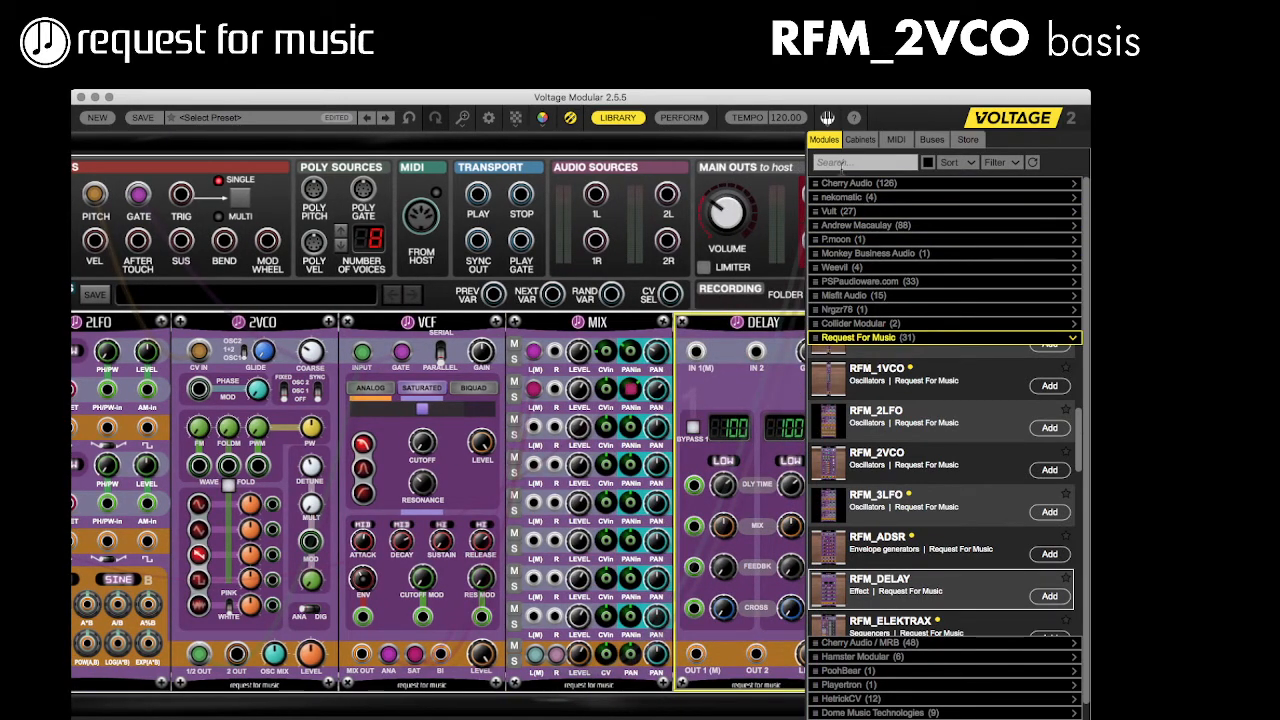
click(658, 122)
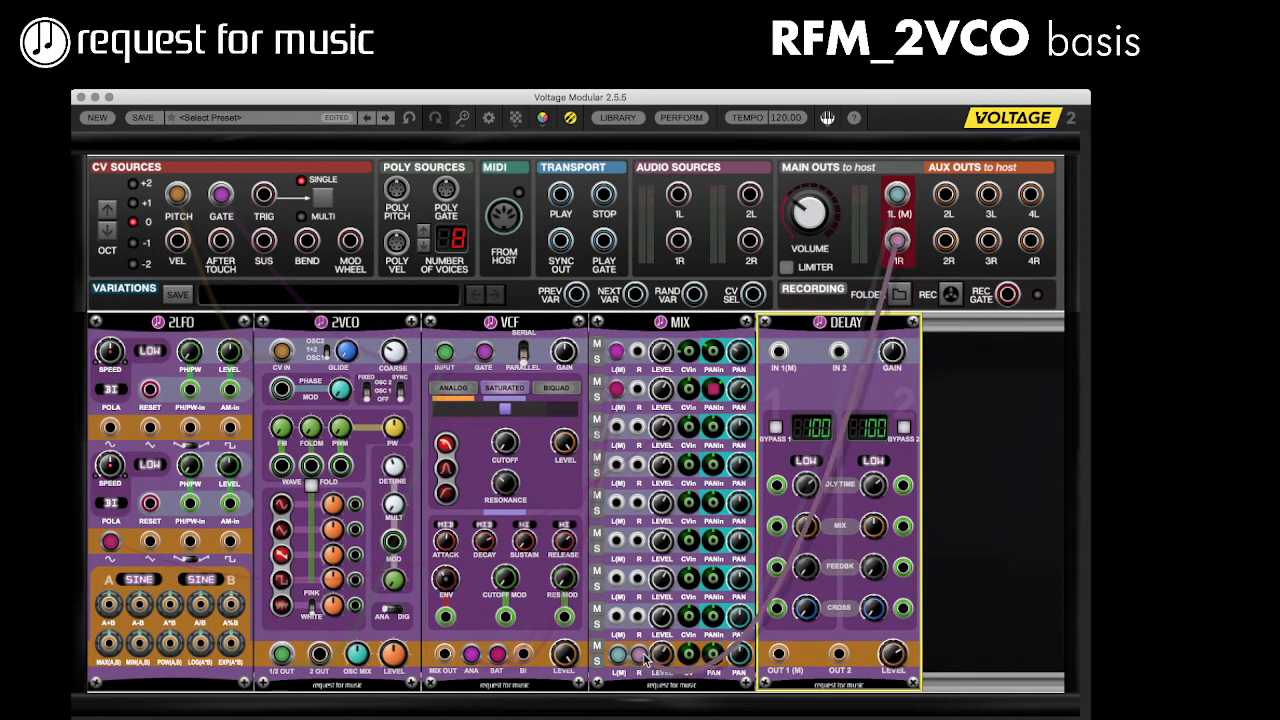
Step: Insert the delay in stereo between the mixer's outputs and the main outs, and adjust the delay's input gain
drag(640, 655, 787, 655)
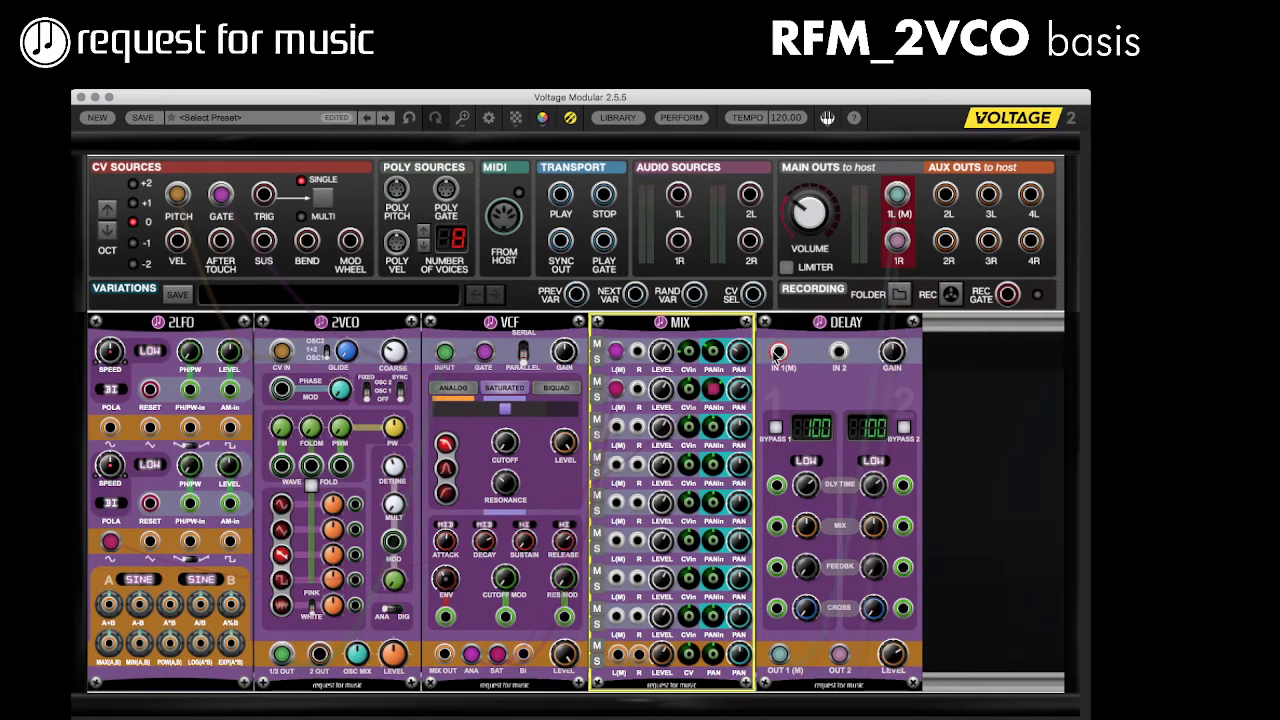
drag(779, 351, 840, 352)
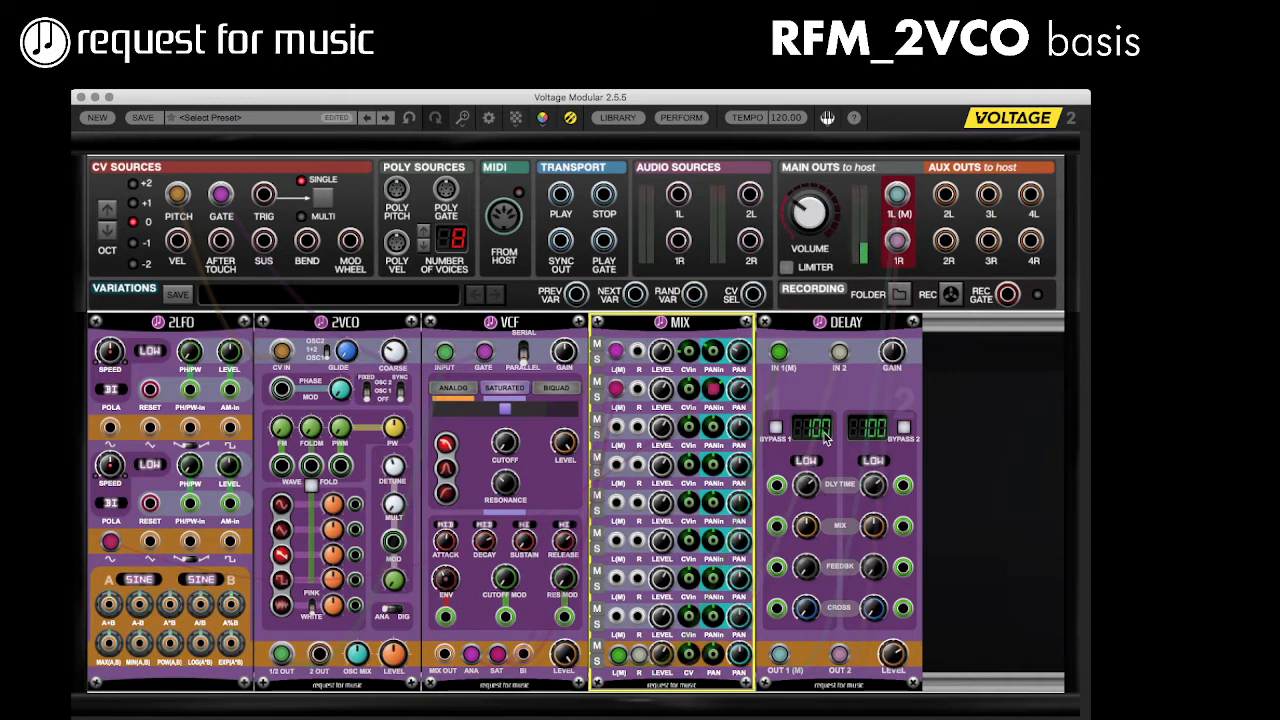
click(893, 355)
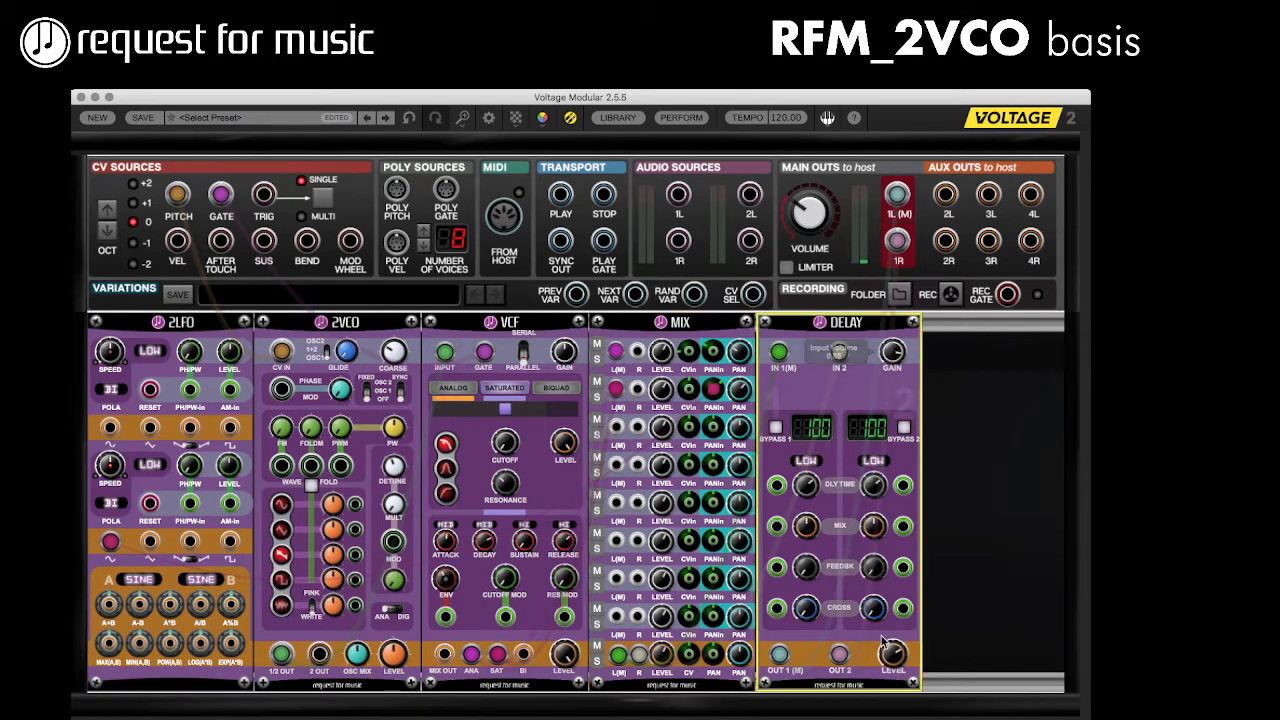
Step: Set both delay time ranges to MID, with delay times of 425 on channel 1 and 772 on channel 2
click(807, 463)
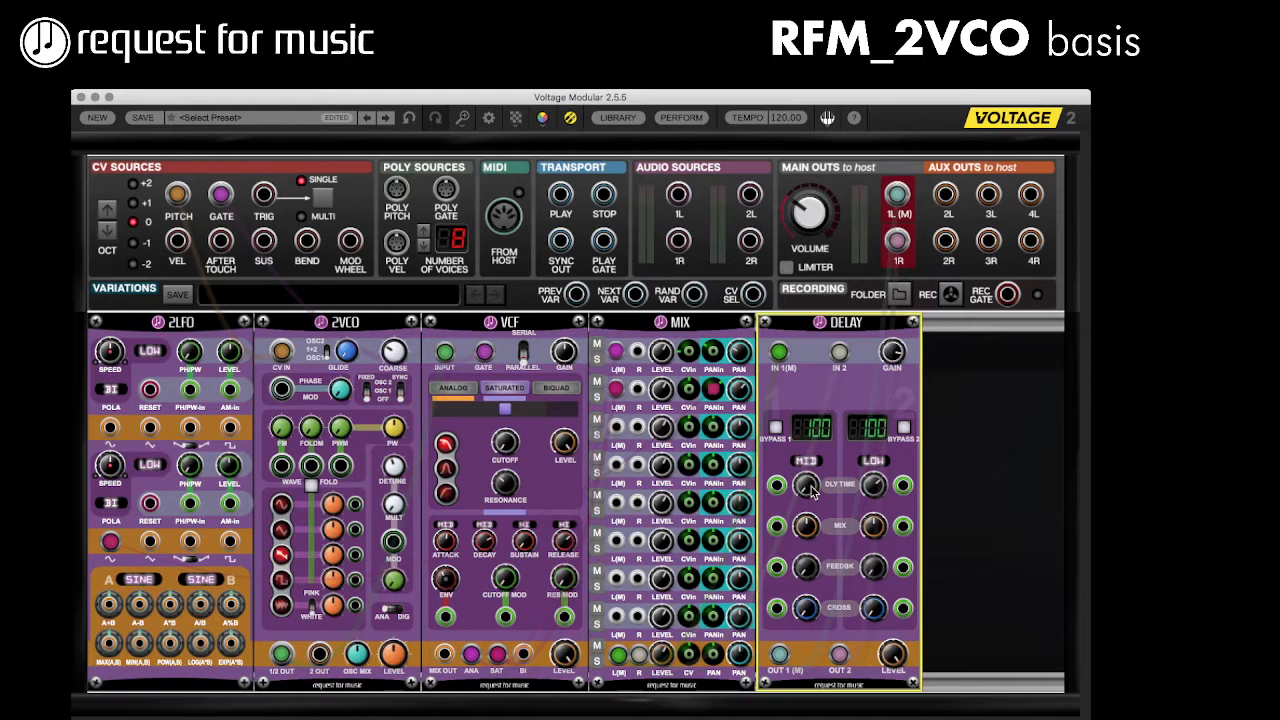
click(870, 462)
drag(873, 487, 890, 420)
drag(805, 485, 820, 453)
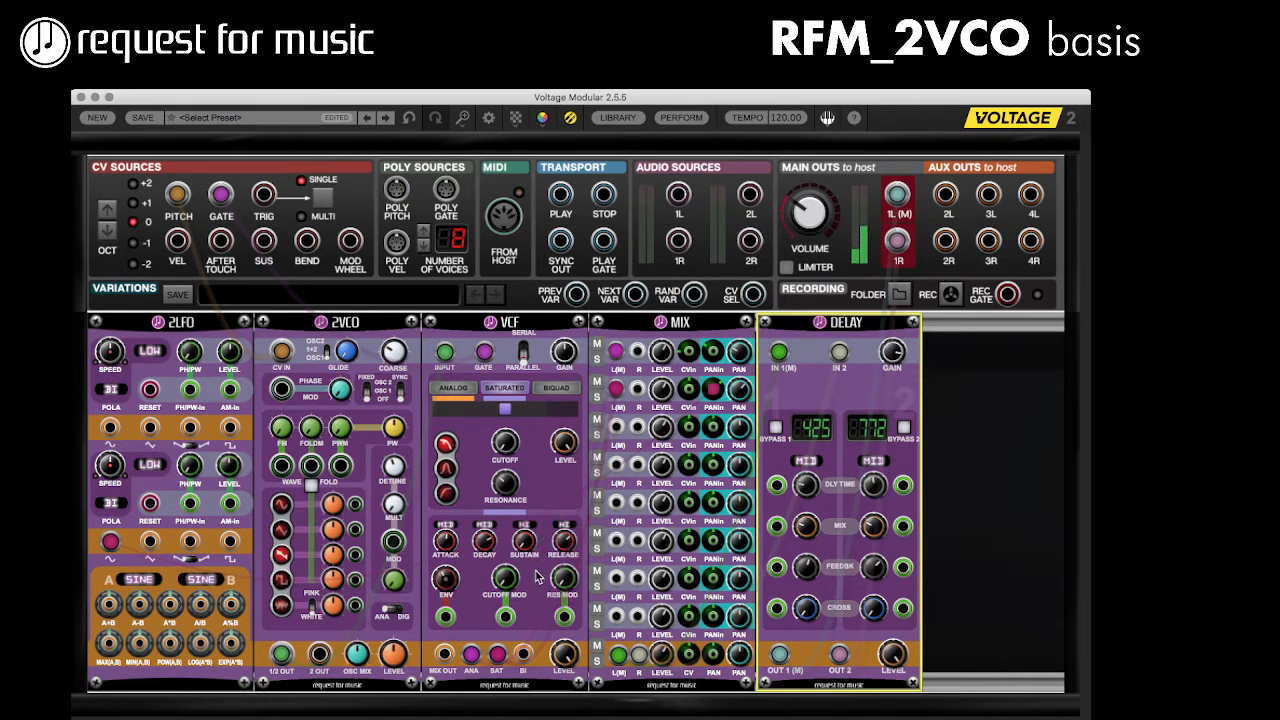
Step: Set the Analog filter's envelope amount to 0.18, switch its decay range to MID and raise the decay
click(451, 389)
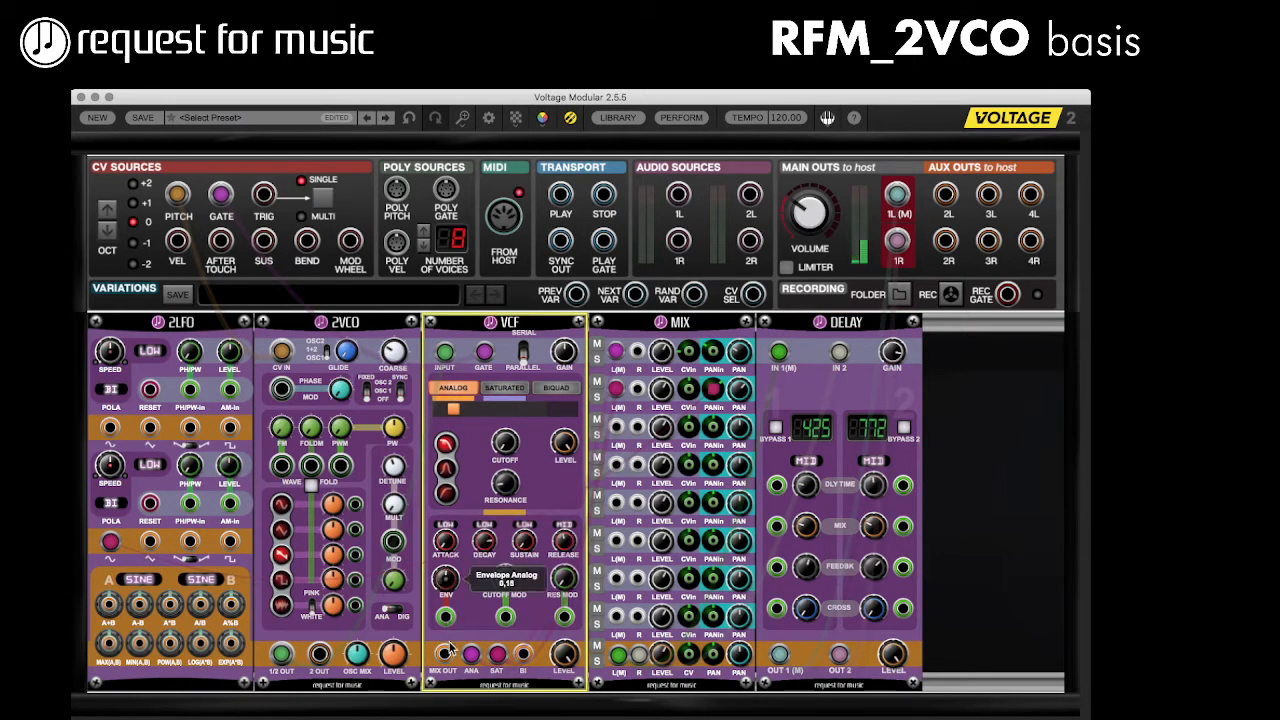
click(485, 527)
drag(484, 543, 511, 403)
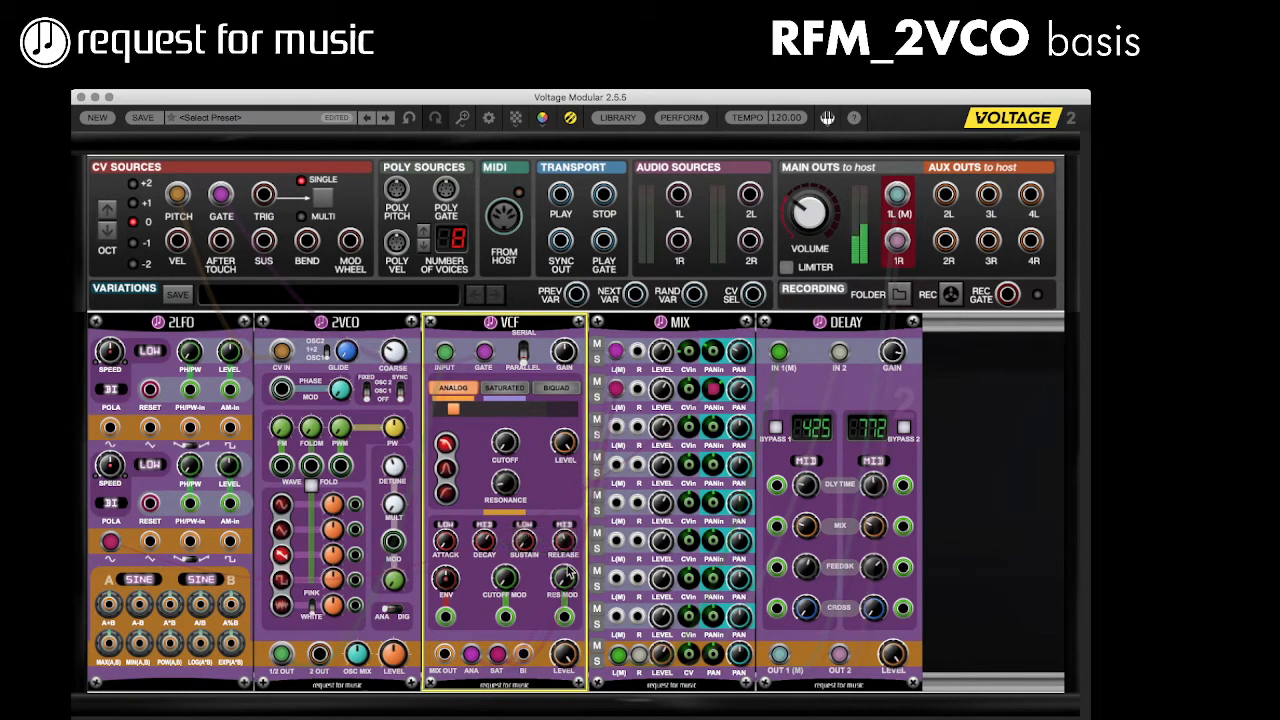
mouse_move(577, 545)
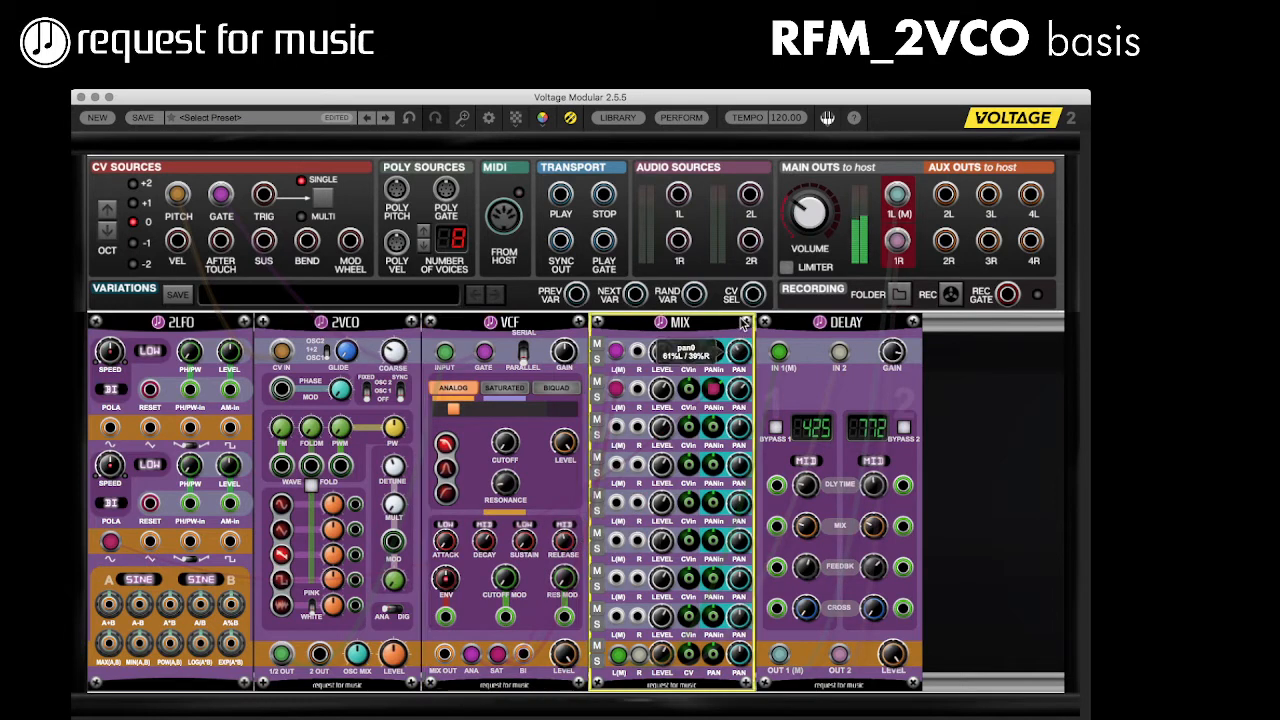
Step: Pan mixer channel 1 to 61%L / 39%R and channel 2 to 34%L / 66%R
click(740, 352)
mouse_move(742, 399)
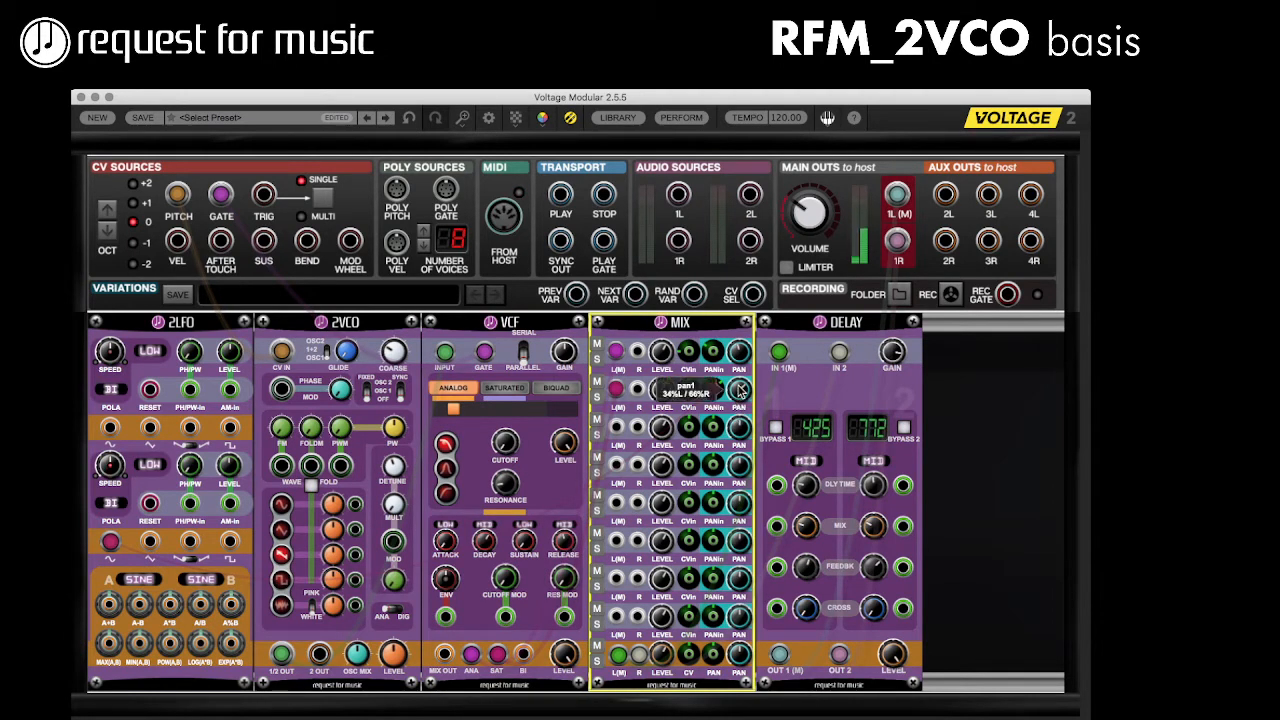
mouse_move(713, 380)
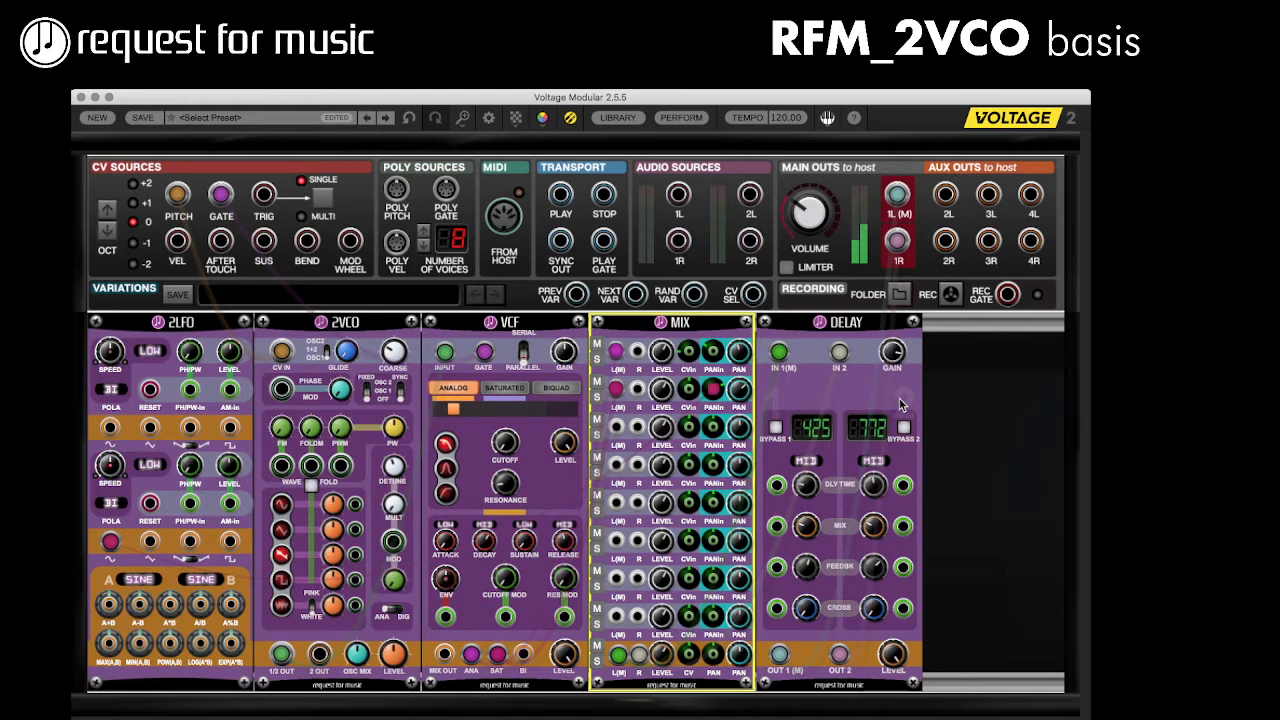
Step: Set the Analog filter's sustain range to MID and patch the second LFO's second waveform output into the VCF's cutoff modulation input
click(525, 527)
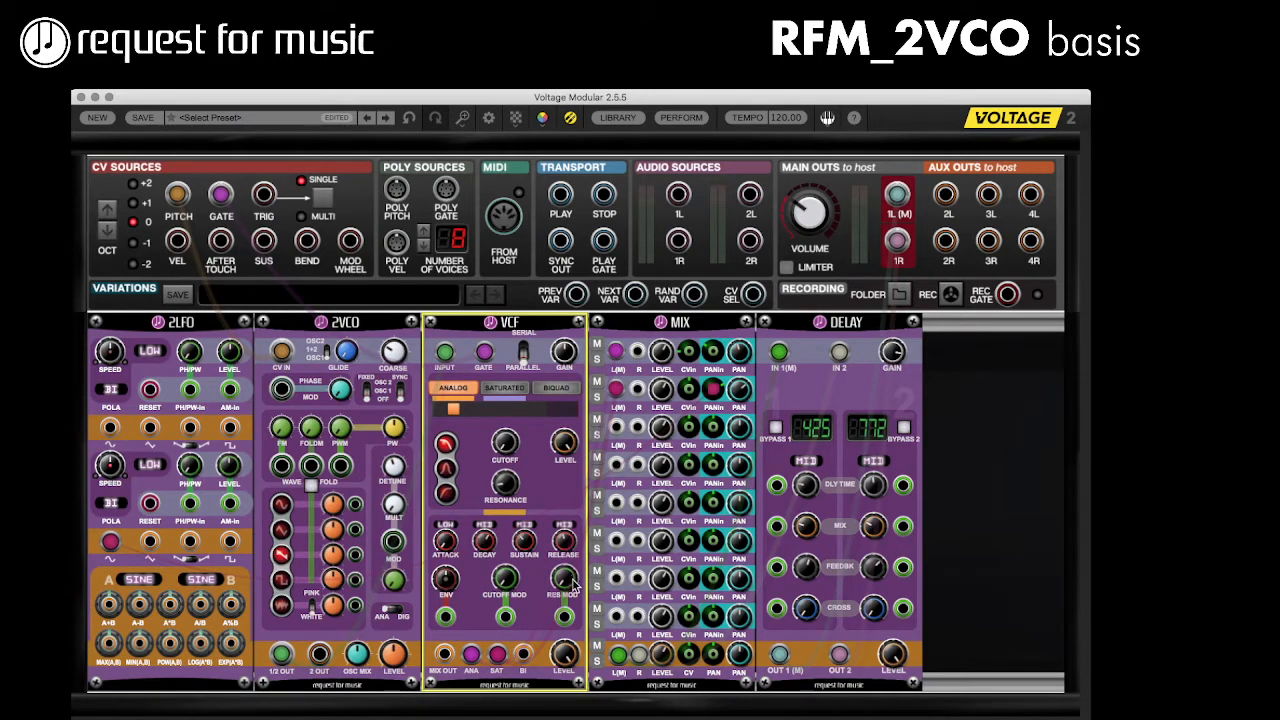
mouse_move(573, 586)
click(513, 390)
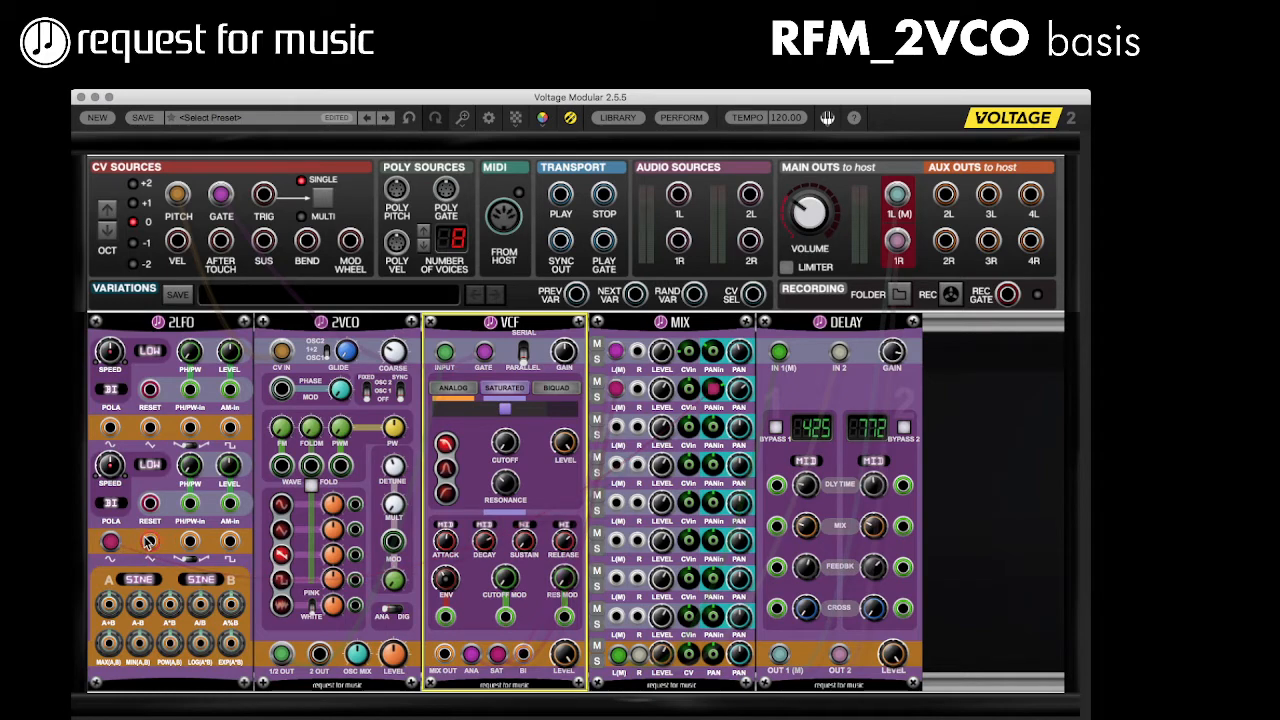
mouse_move(149, 541)
mouse_down()
mouse_move(400, 640)
mouse_move(505, 618)
mouse_up()
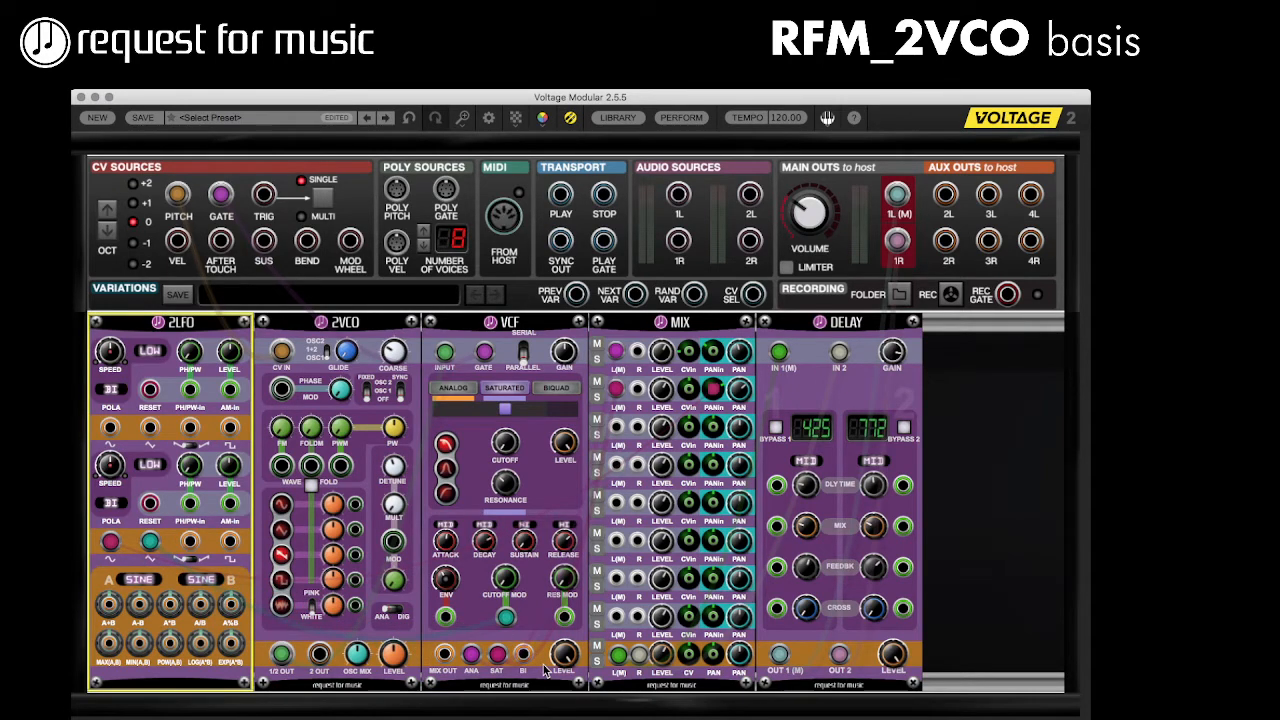
Step: Raise the Saturated filter's cutoff modulation amount to slightly above 0.19
click(458, 390)
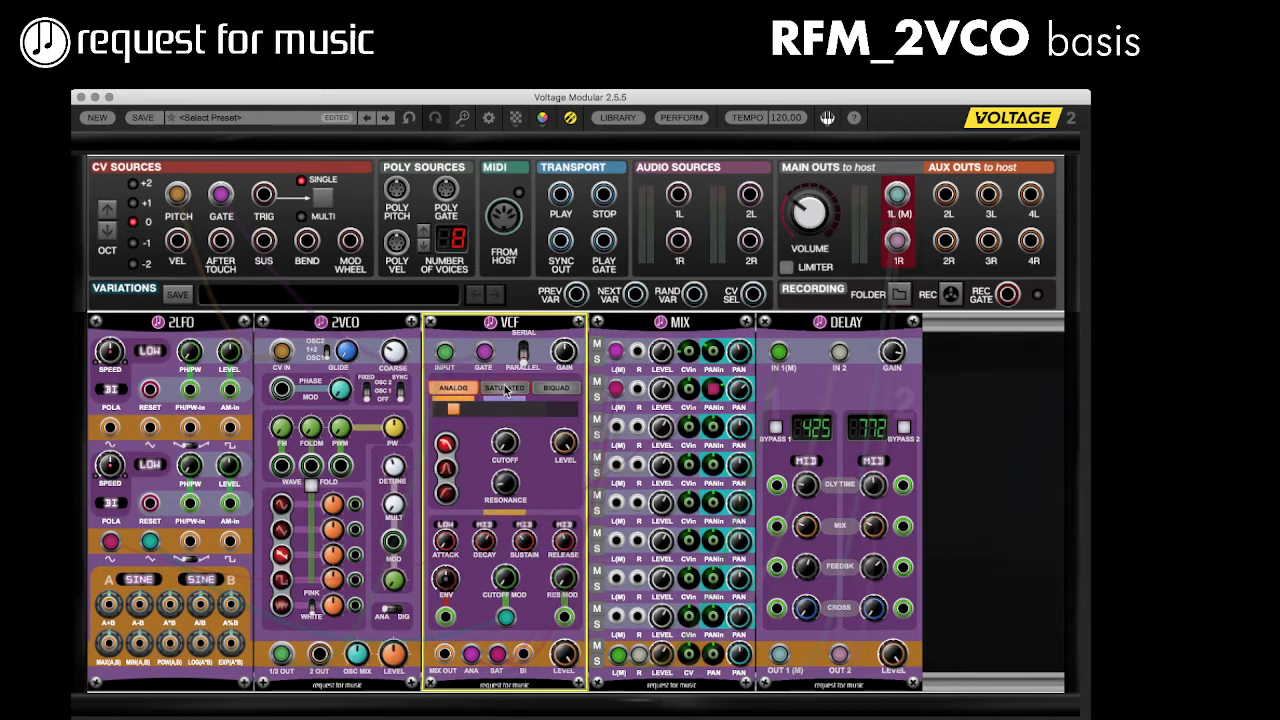
click(505, 389)
mouse_move(505, 620)
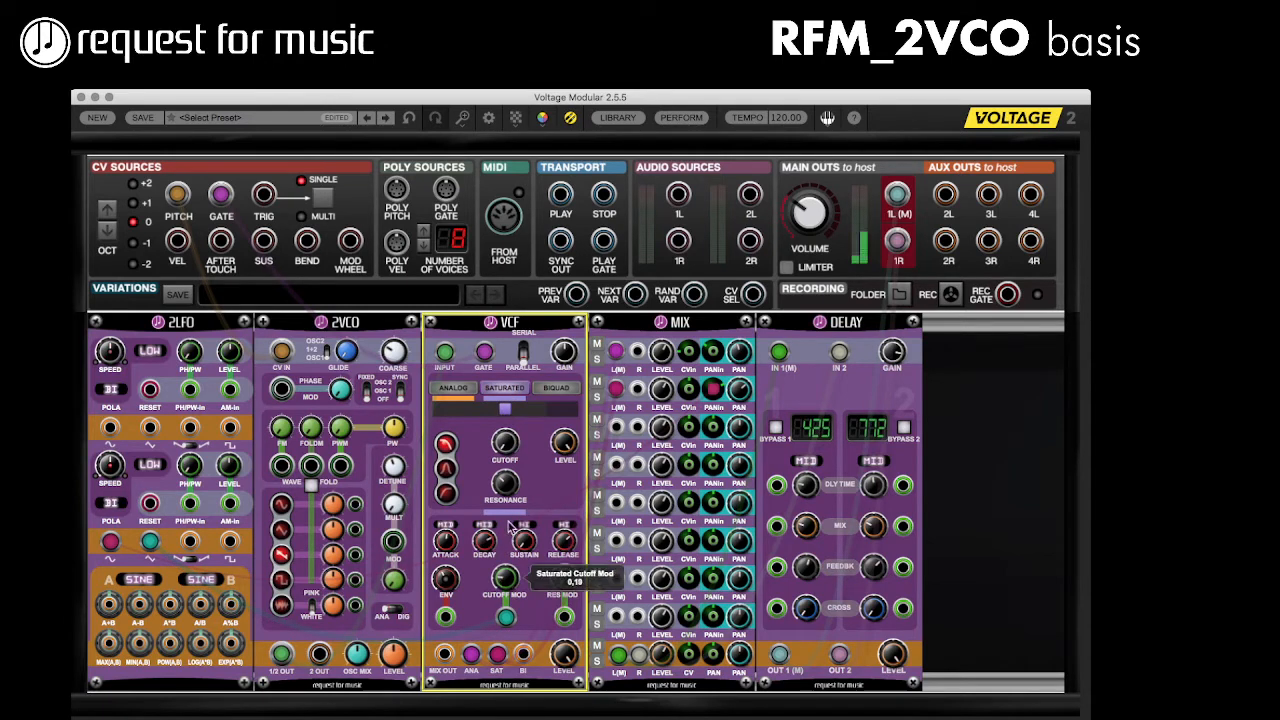
drag(530, 466, 546, 419)
drag(504, 576, 506, 563)
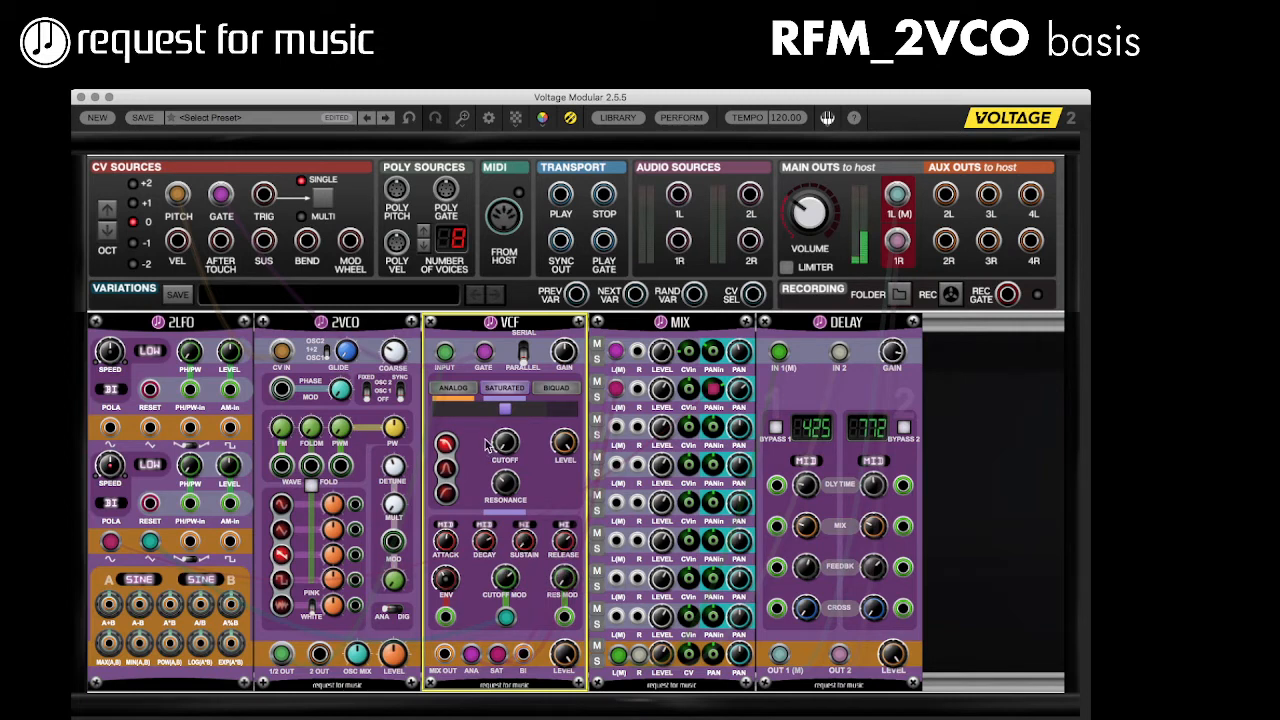
Step: Switch the second LFO to POS polarity and raise the Saturated filter's cutoff modulation and envelope amounts
click(112, 503)
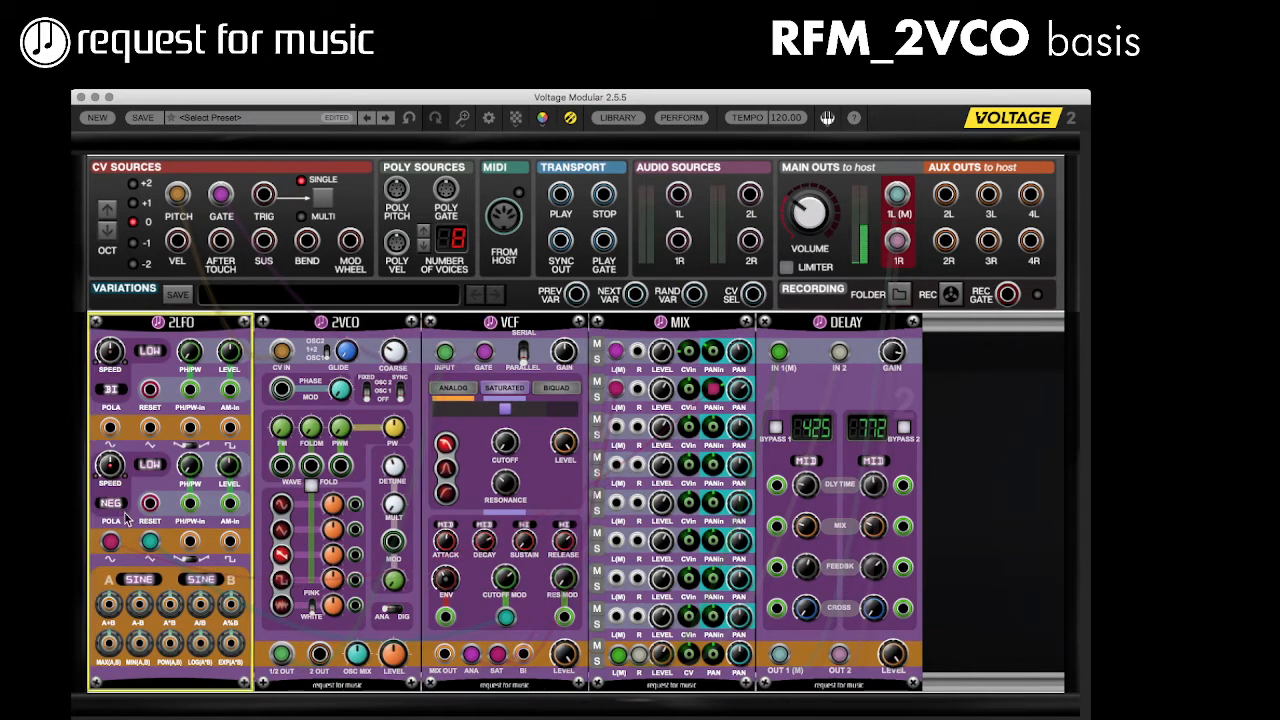
click(113, 504)
click(507, 572)
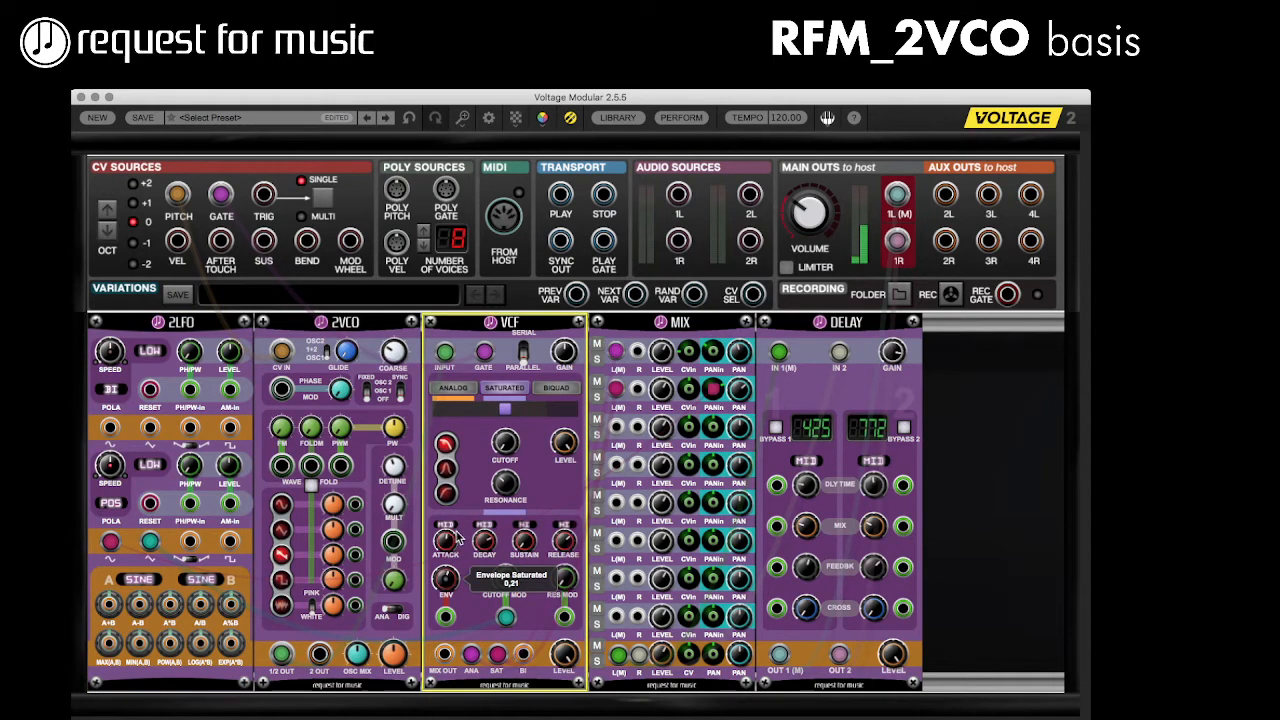
drag(479, 485, 480, 484)
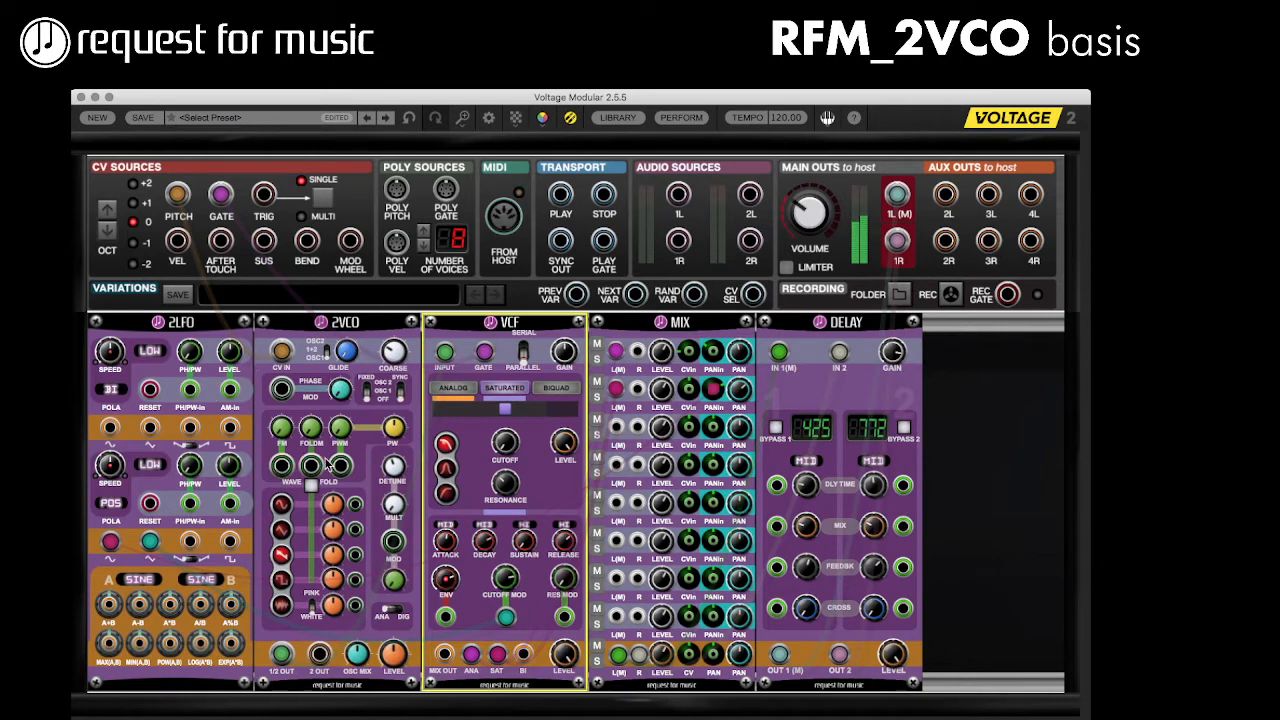
Step: Compare the Saturated filter's sound with the Analog filter switched off and back on
click(388, 480)
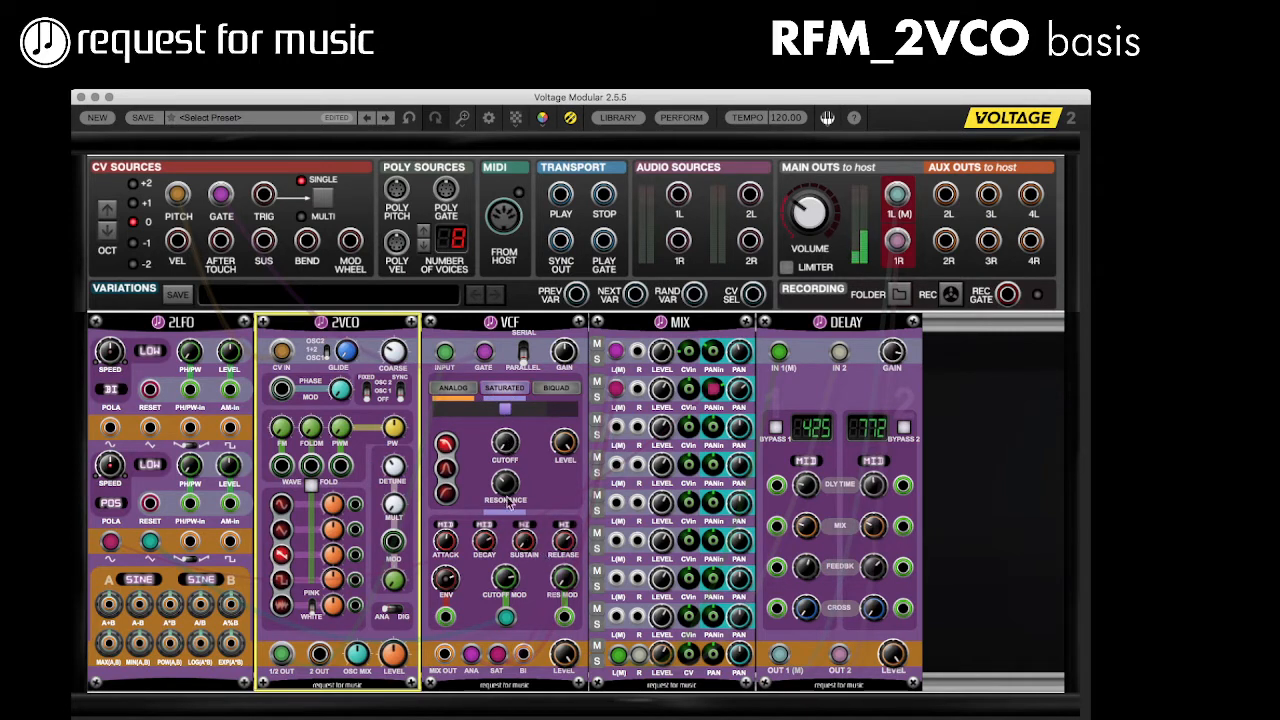
click(455, 406)
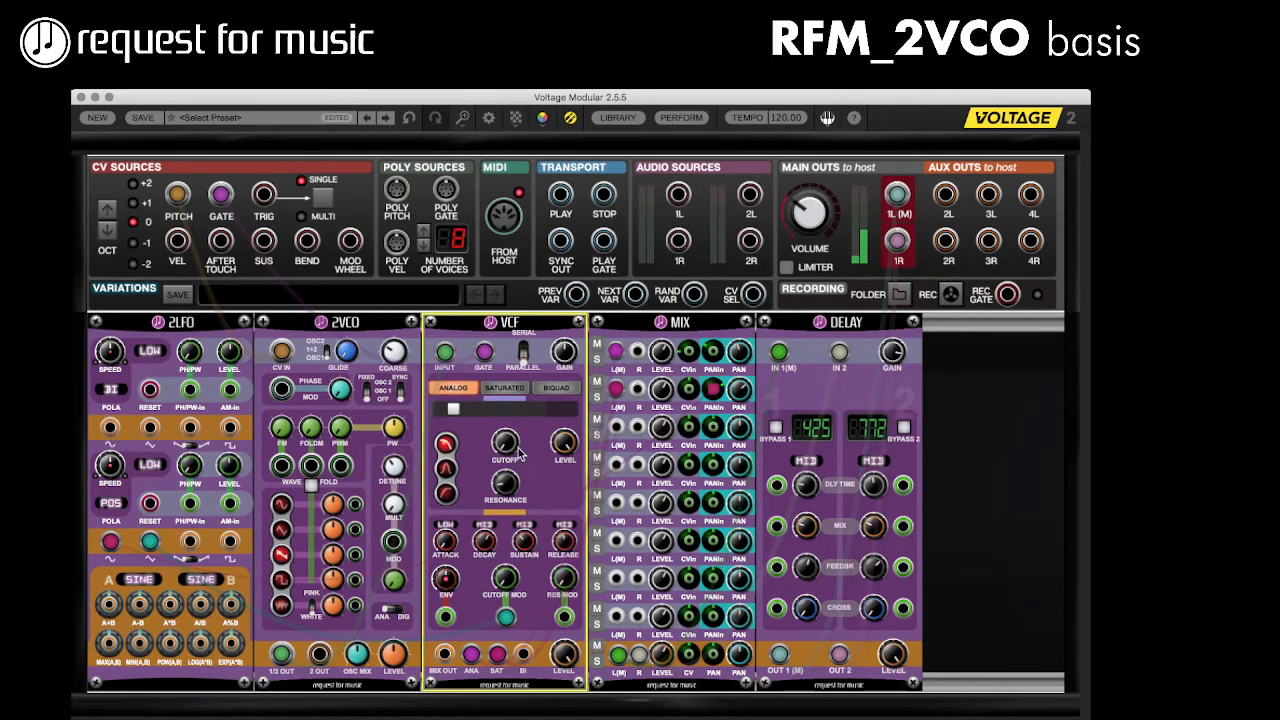
click(513, 394)
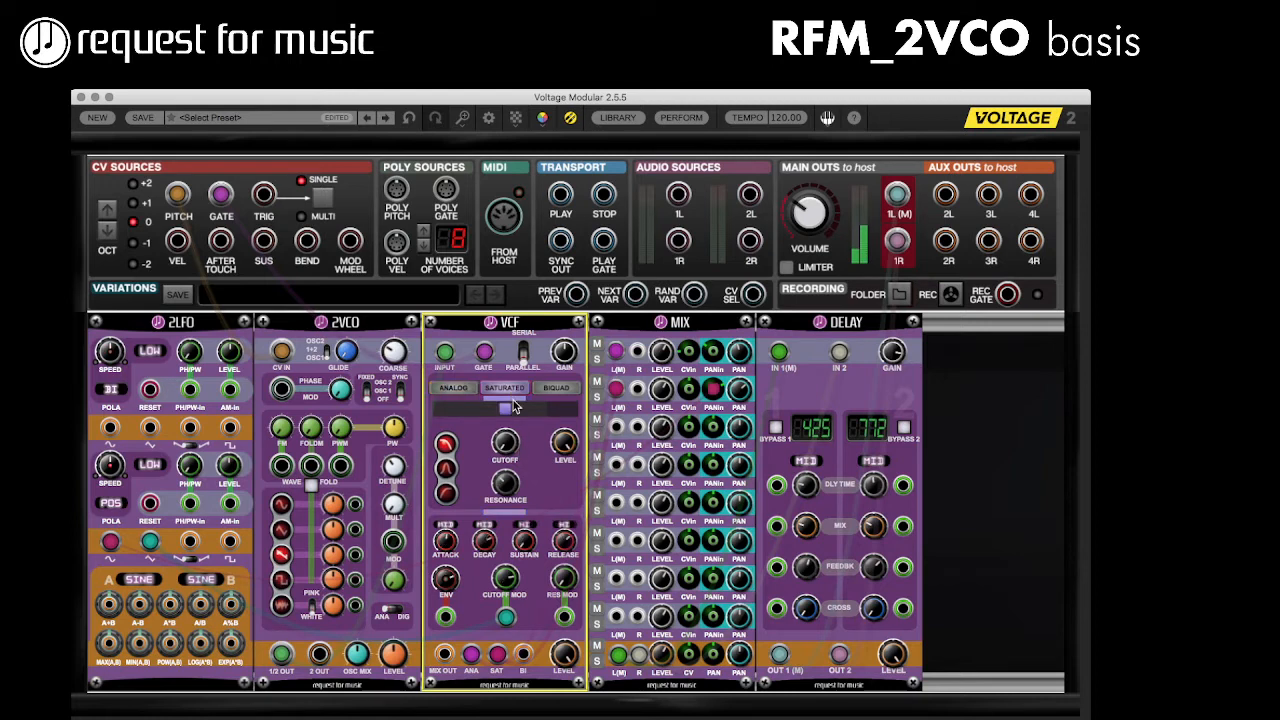
click(450, 394)
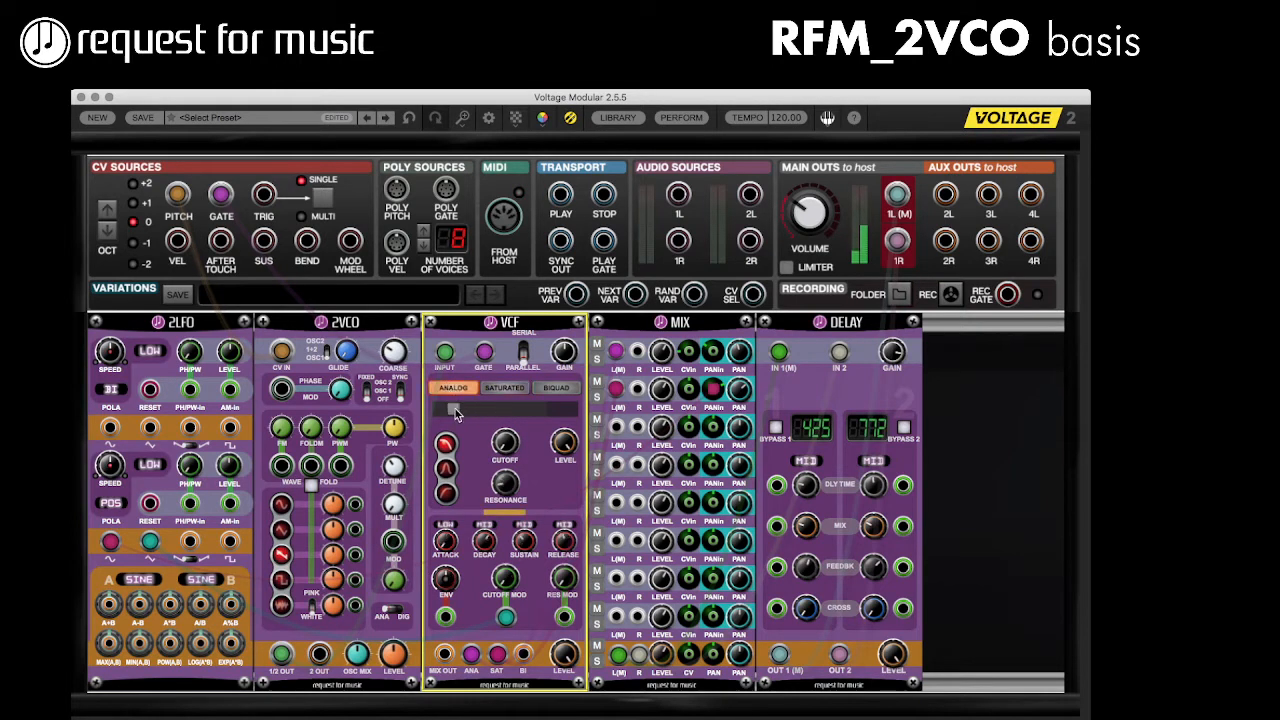
mouse_move(490, 440)
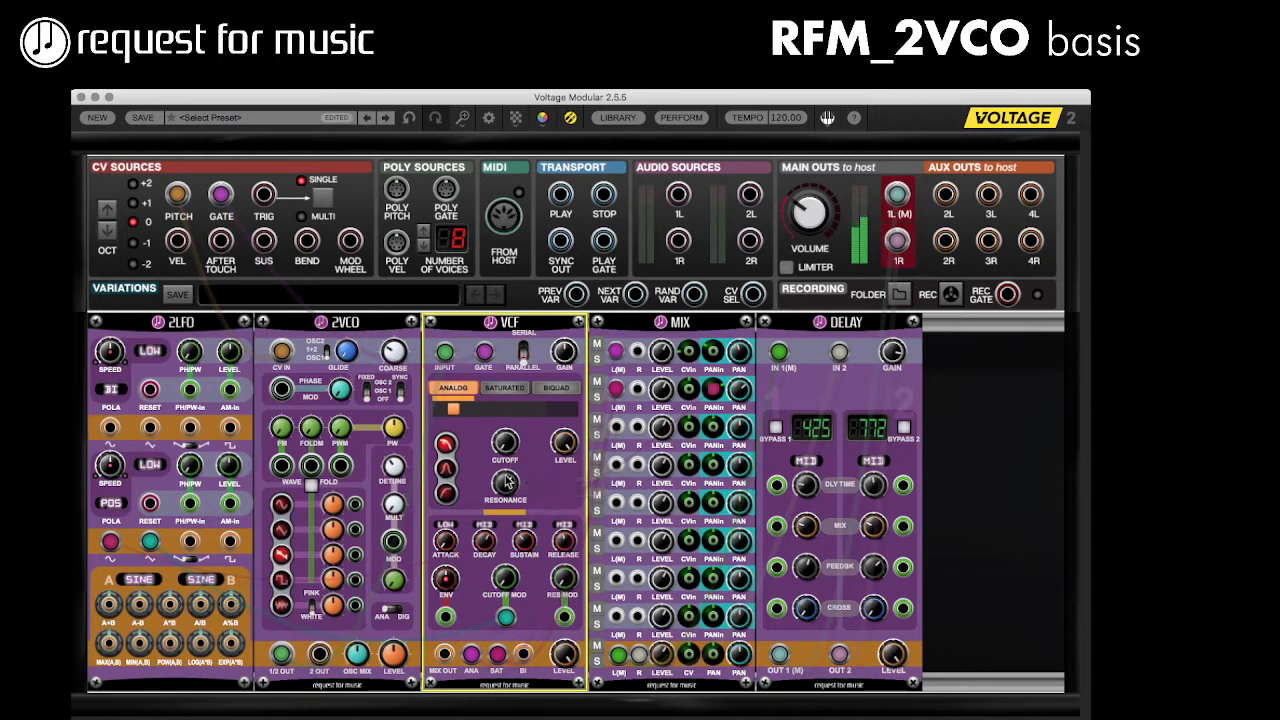
Step: Raise the Analog filter's resonance and set its sustain to the LOW range at 0.00
drag(503, 497, 509, 463)
click(525, 523)
drag(523, 546, 577, 588)
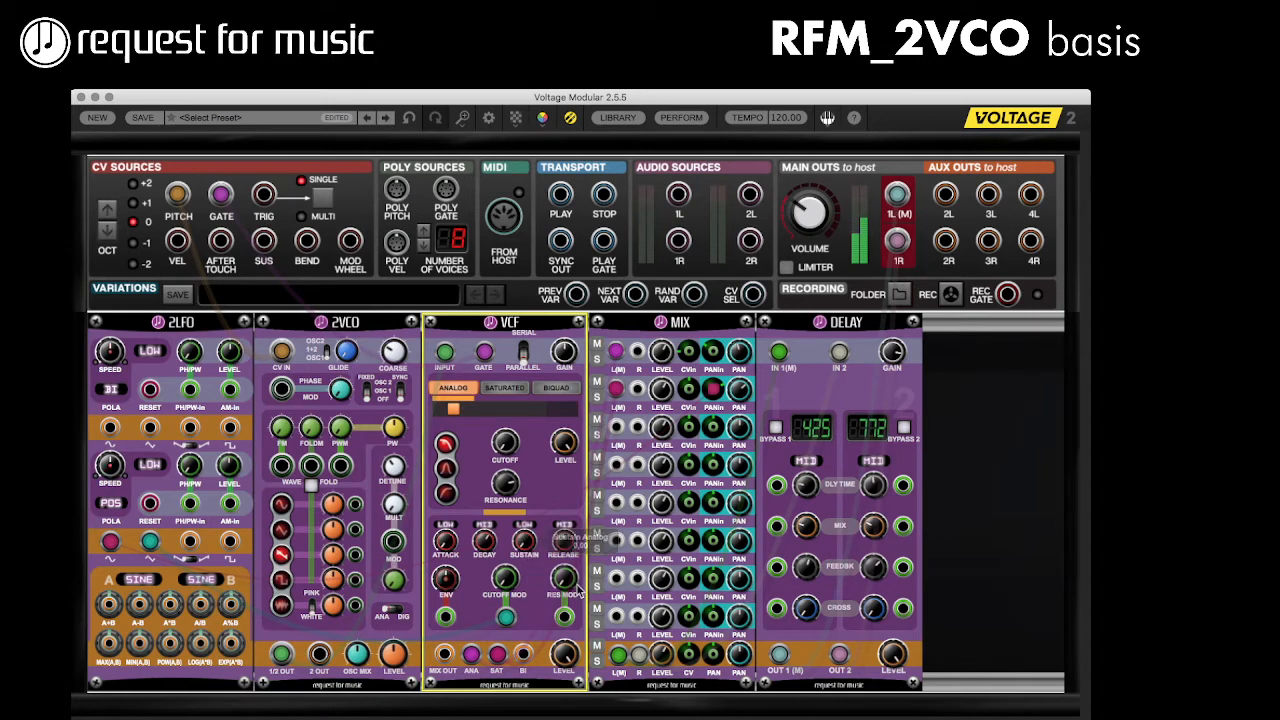
Step: Set the Analog filter's decay to about 13271 in the HI range, and raise its release in the HI range
click(484, 526)
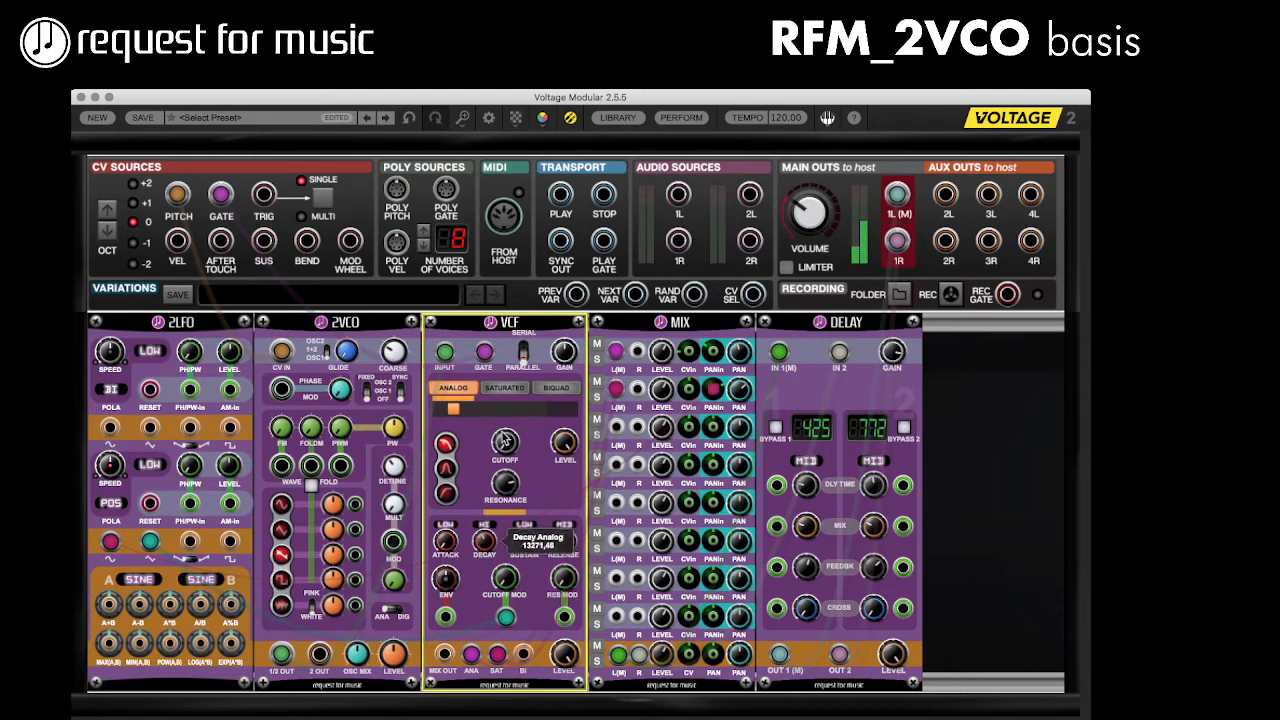
click(565, 525)
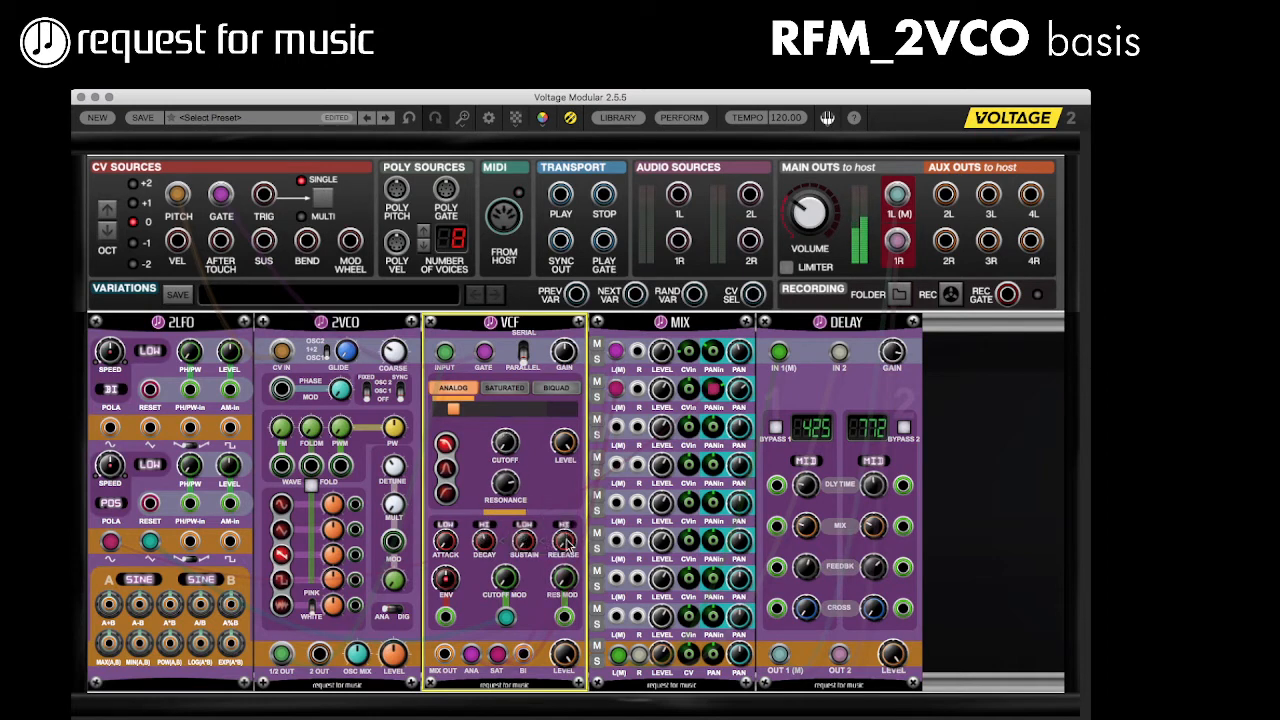
drag(566, 546, 597, 427)
Step: Switch on the Biquad filter and try its filter types, leaving it on BANDPASS
click(506, 389)
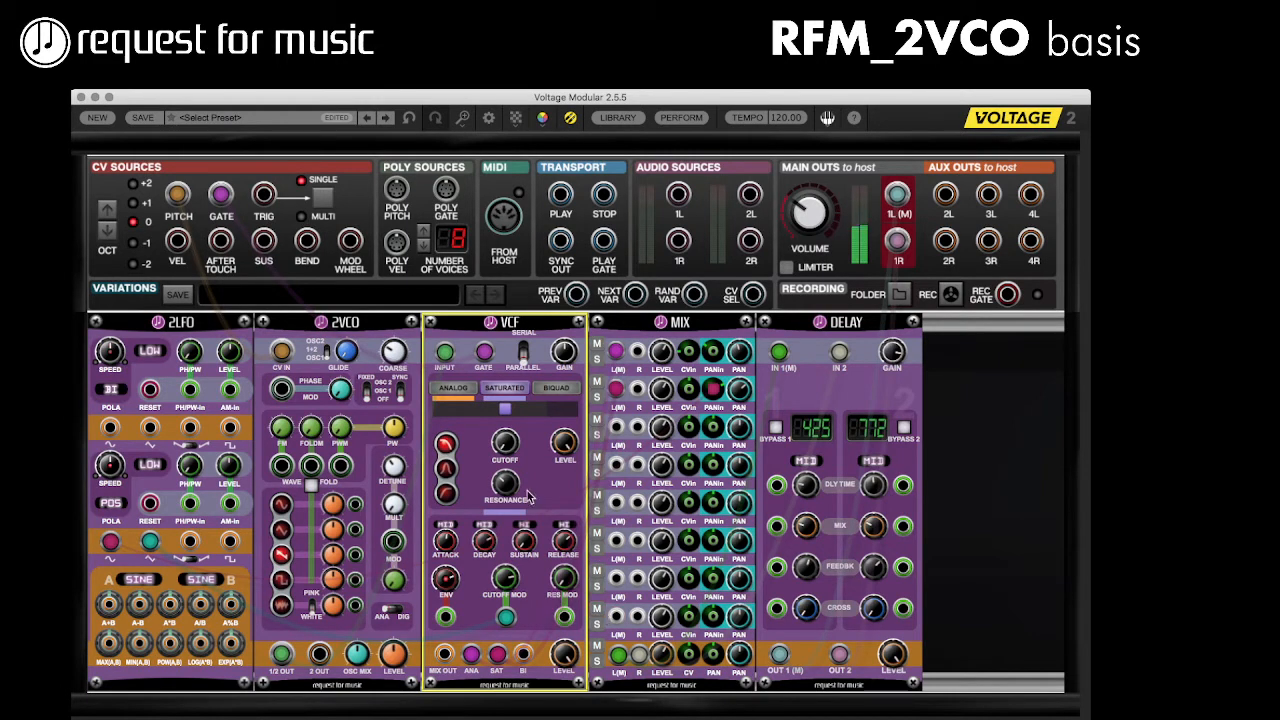
click(557, 389)
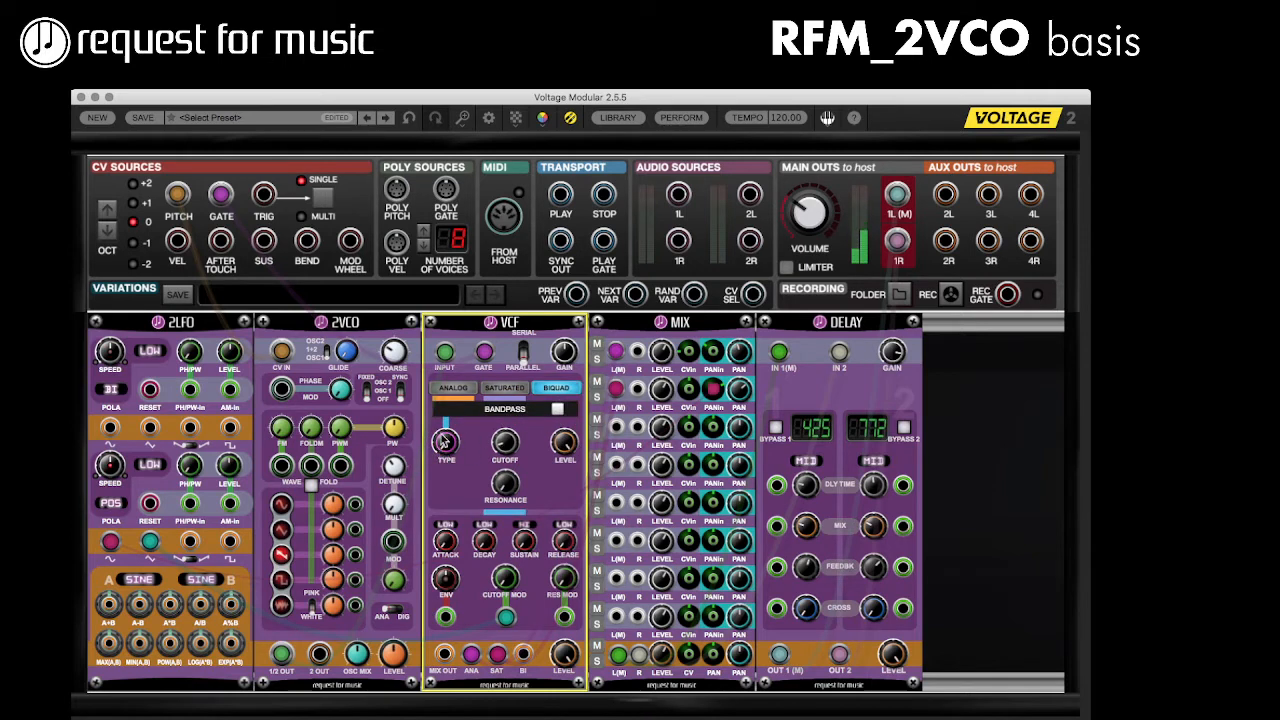
mouse_move(445, 442)
mouse_down()
mouse_move(480, 254)
mouse_move(456, 488)
mouse_move(452, 428)
mouse_up()
drag(454, 378, 448, 434)
Step: Switch off the Analog and Saturated filters and patch the Biquad output into the left input of mixer channel 3
click(450, 389)
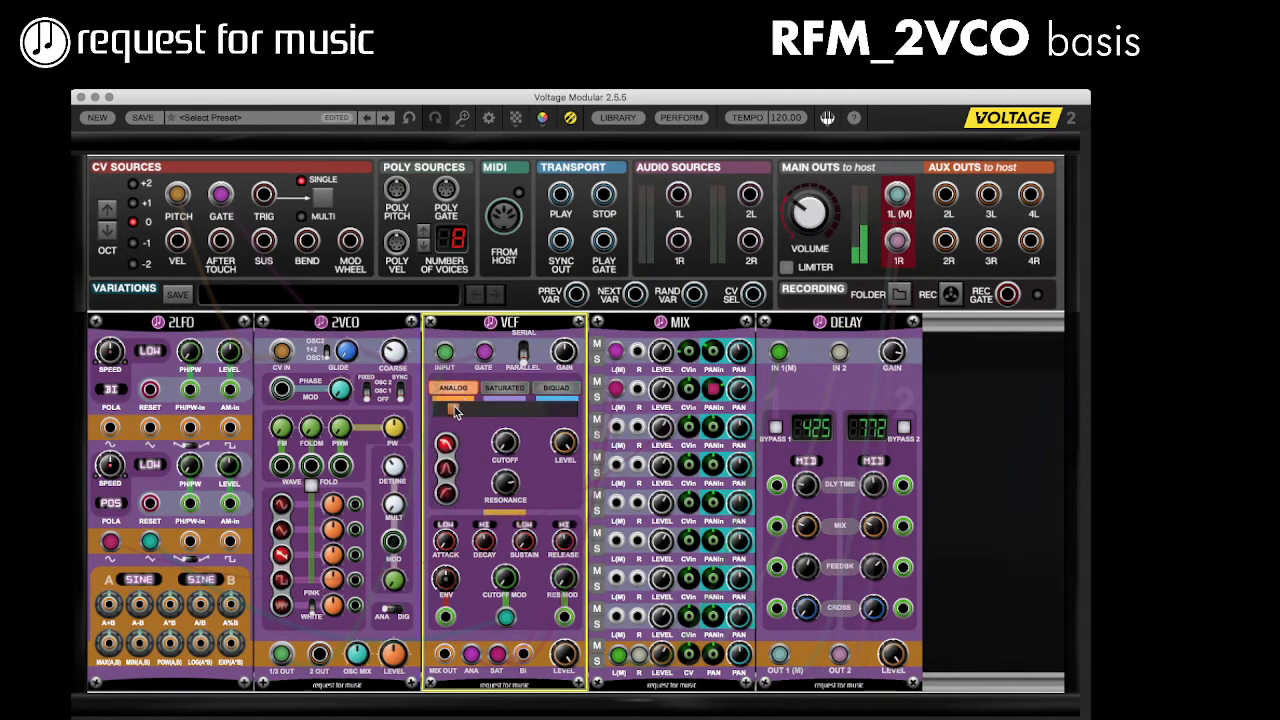
click(494, 389)
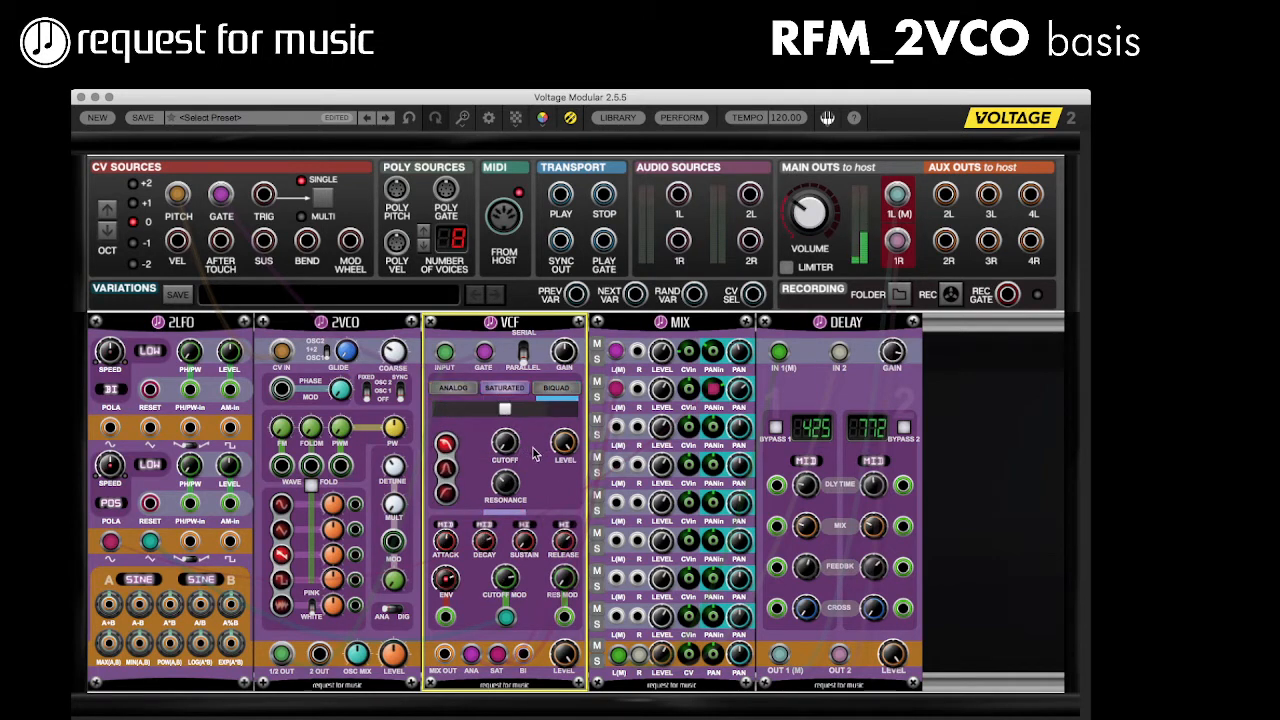
drag(522, 654, 617, 428)
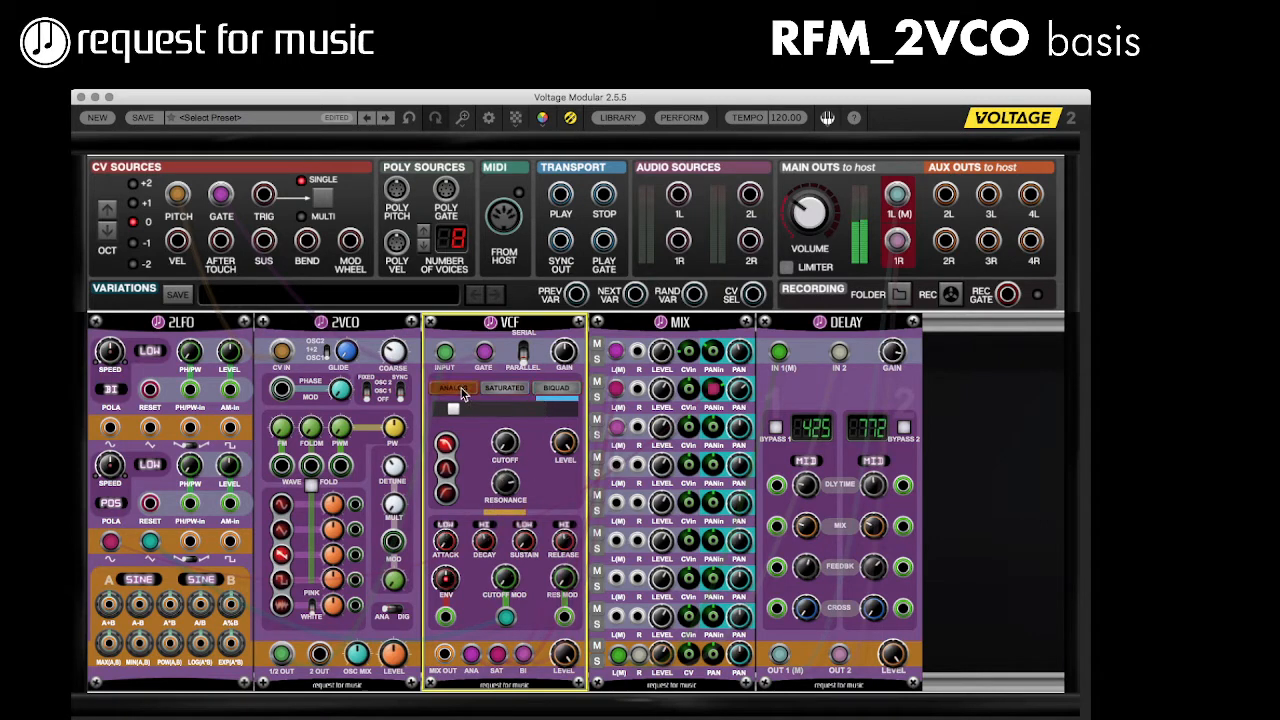
Step: Set the Biquad filter's type to LOWPASS and adjust its cutoff and resonance
click(555, 390)
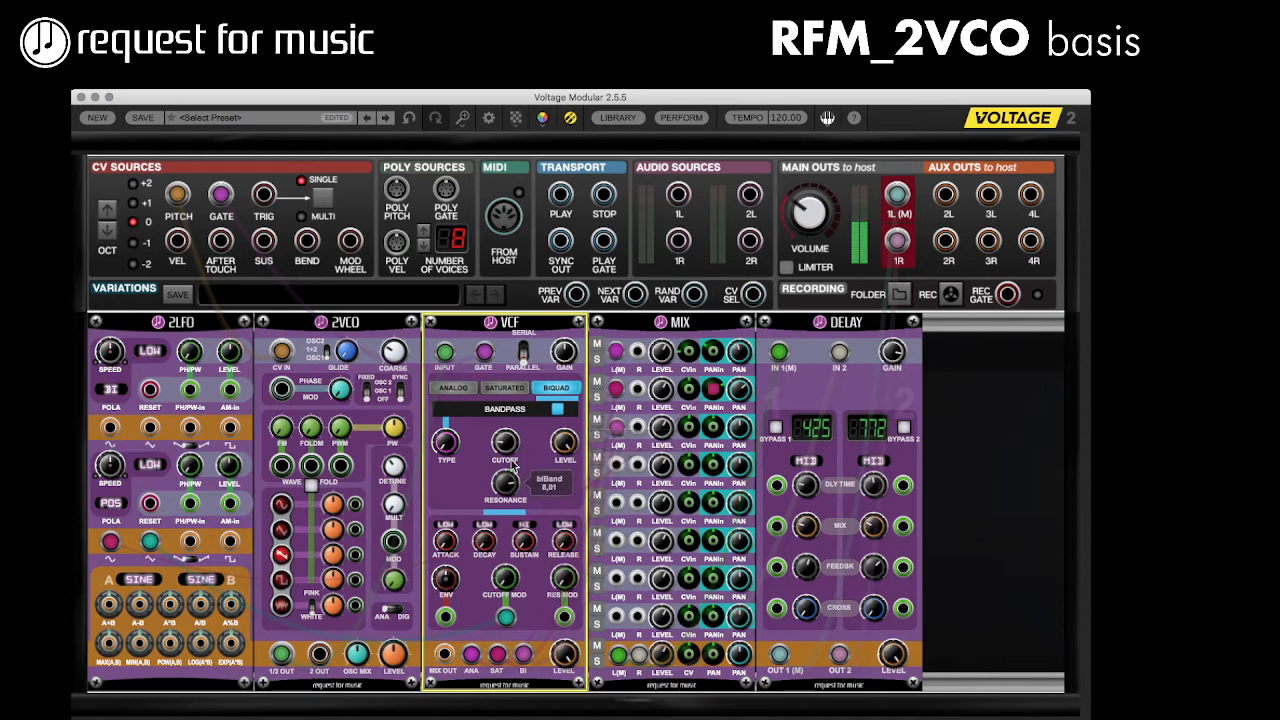
drag(452, 444, 565, 486)
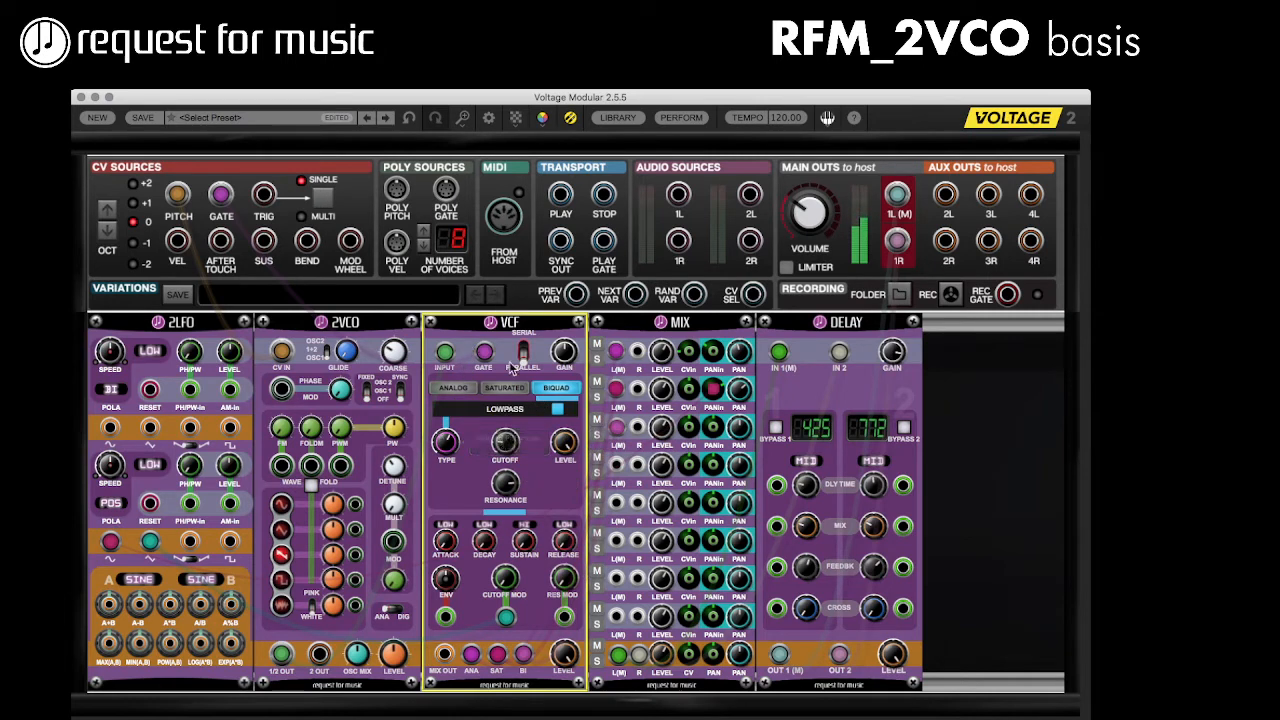
mouse_move(503, 442)
mouse_down()
mouse_move(510, 484)
mouse_move(514, 425)
mouse_move(512, 472)
mouse_move(510, 452)
mouse_up()
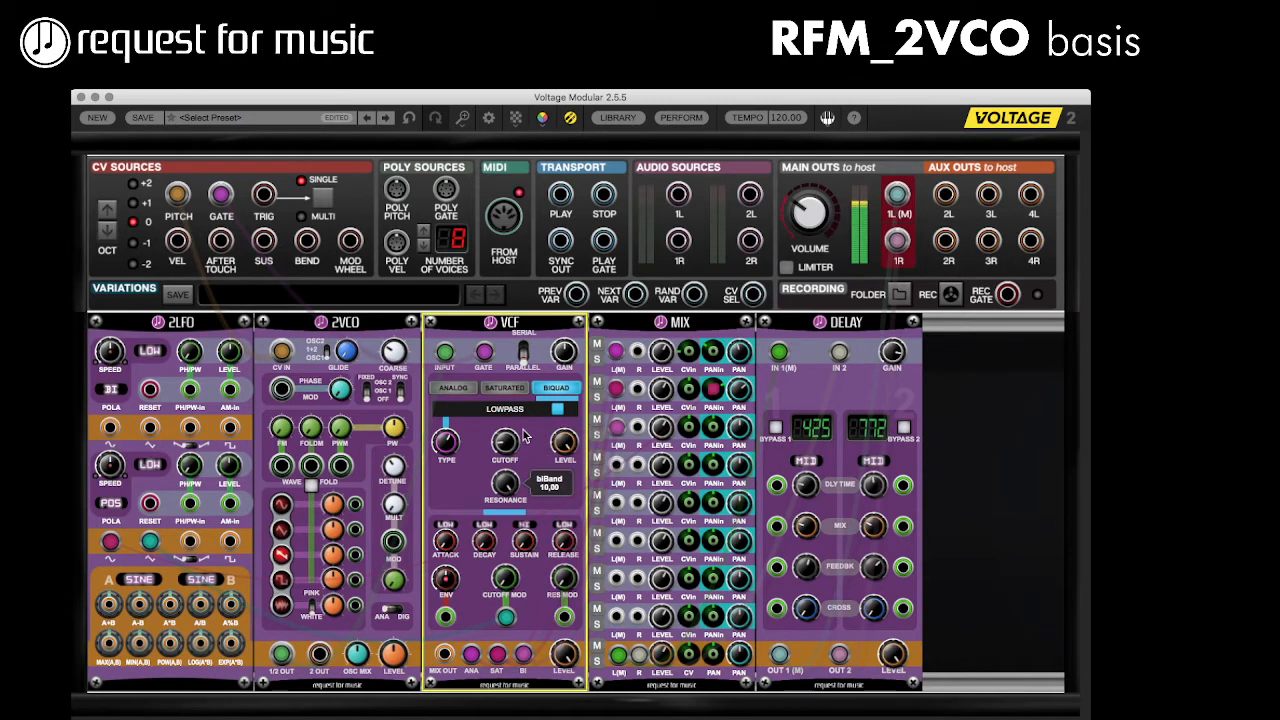
drag(524, 468, 526, 502)
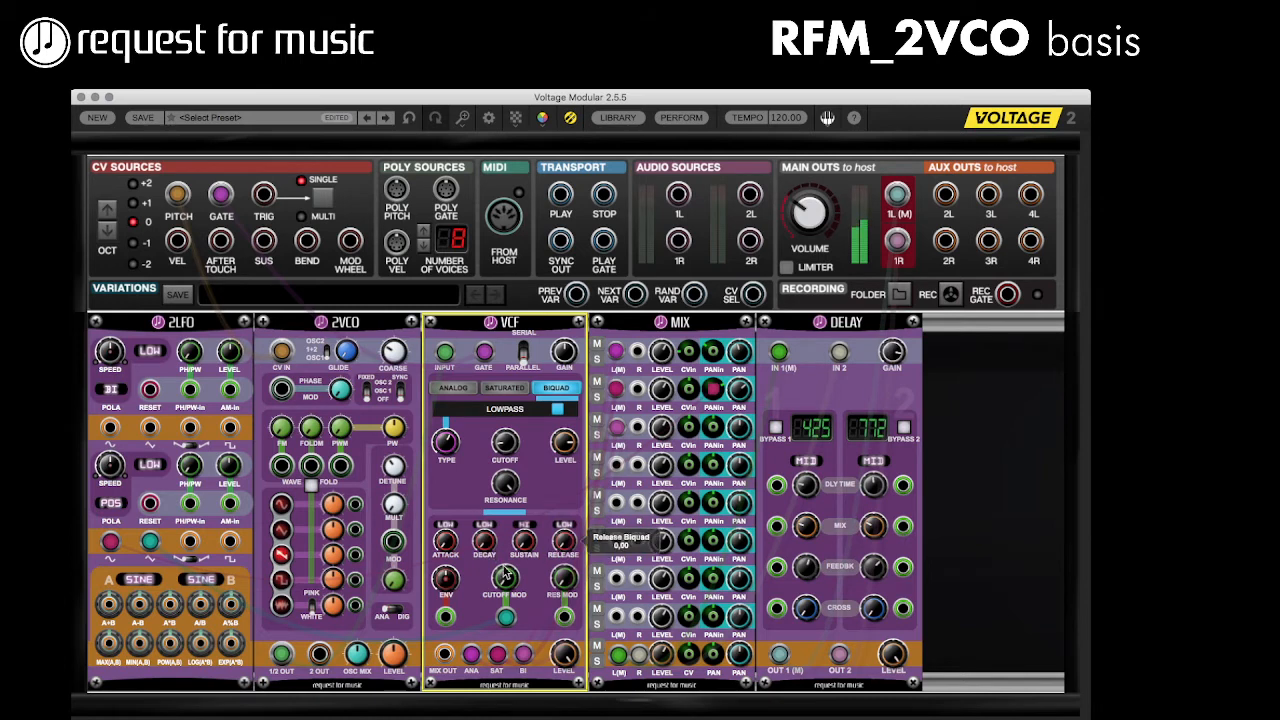
drag(221, 193, 484, 352)
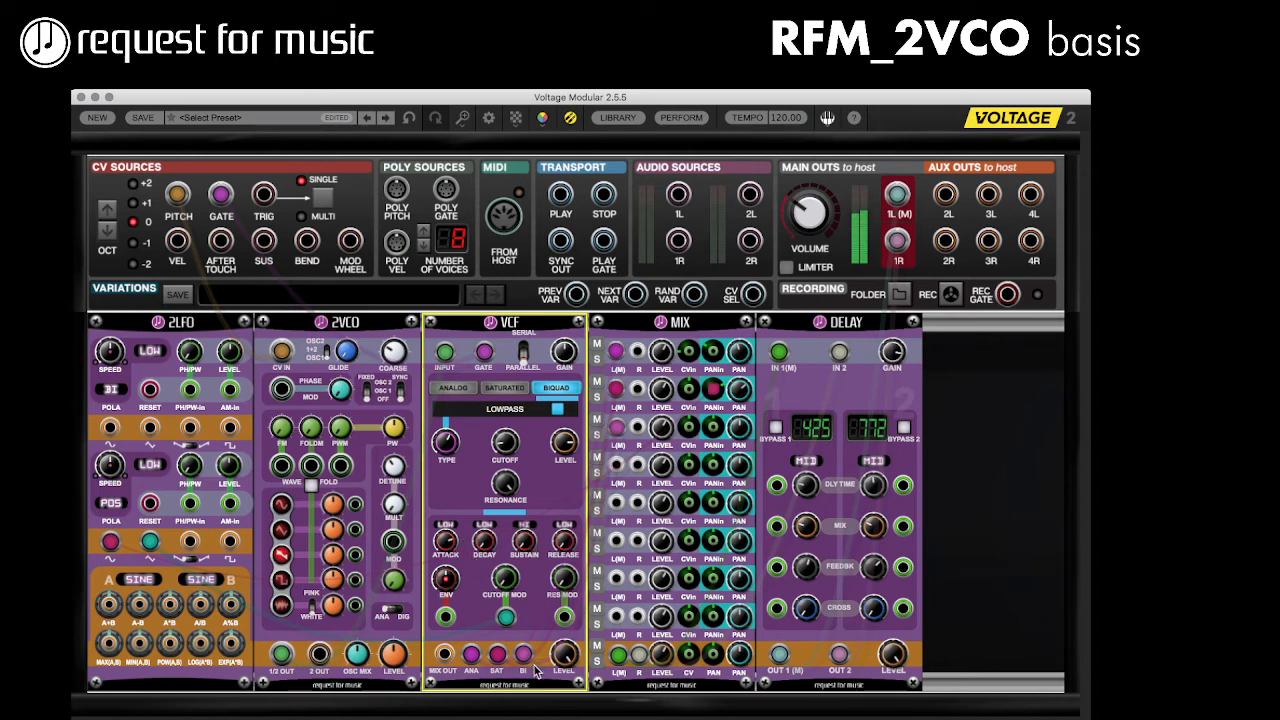
Step: Switch the Analog and Saturated filters back on and patch the first LFO's first waveform output into mixer channel 3's pan input
click(462, 392)
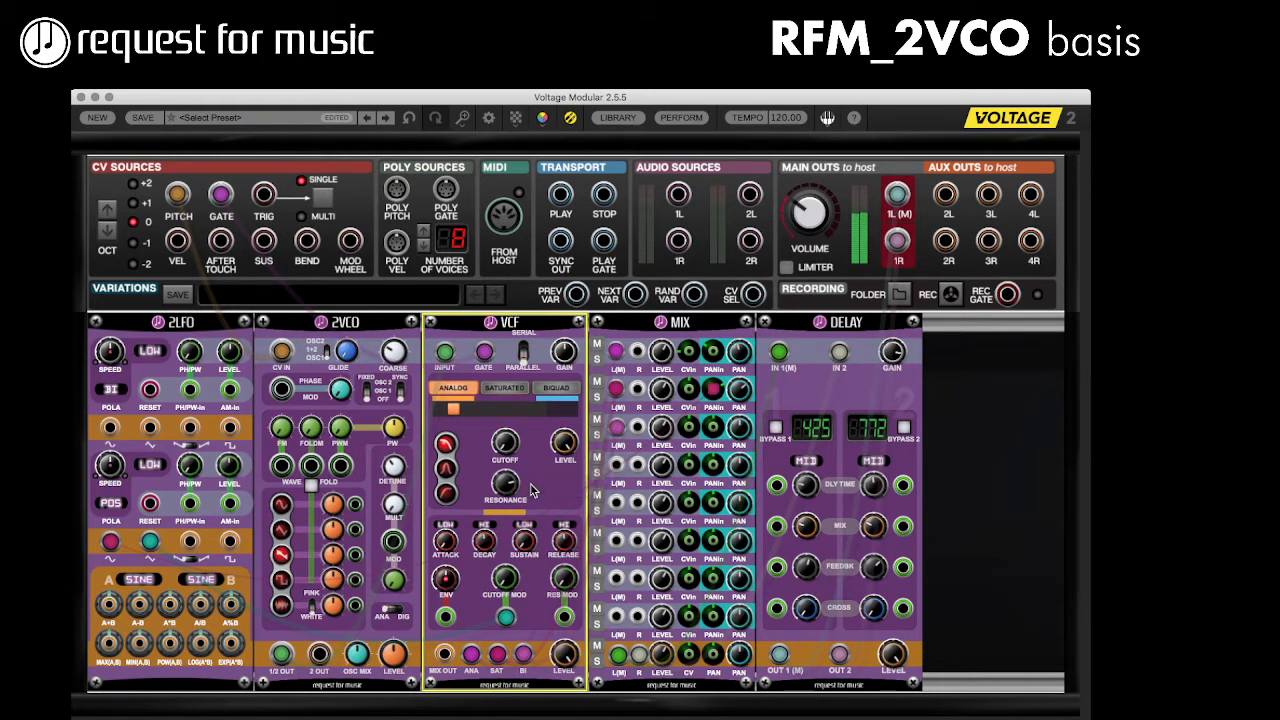
click(506, 391)
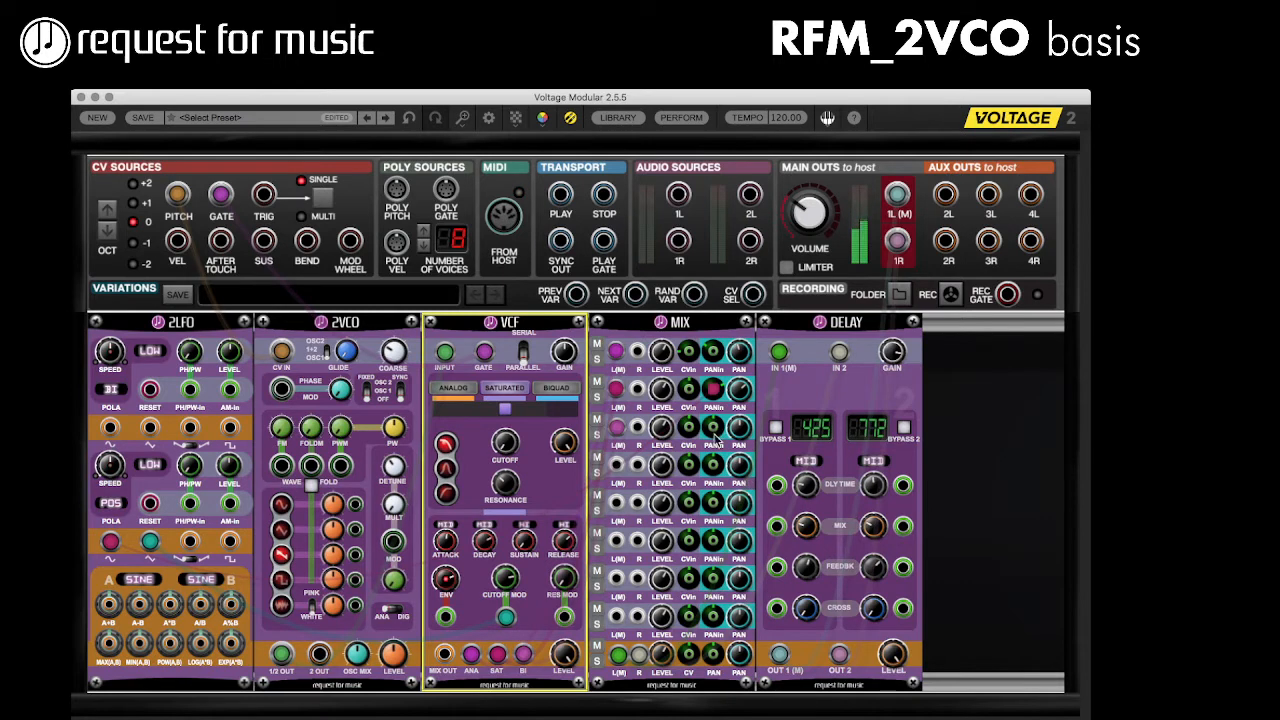
mouse_move(718, 423)
drag(713, 427, 110, 430)
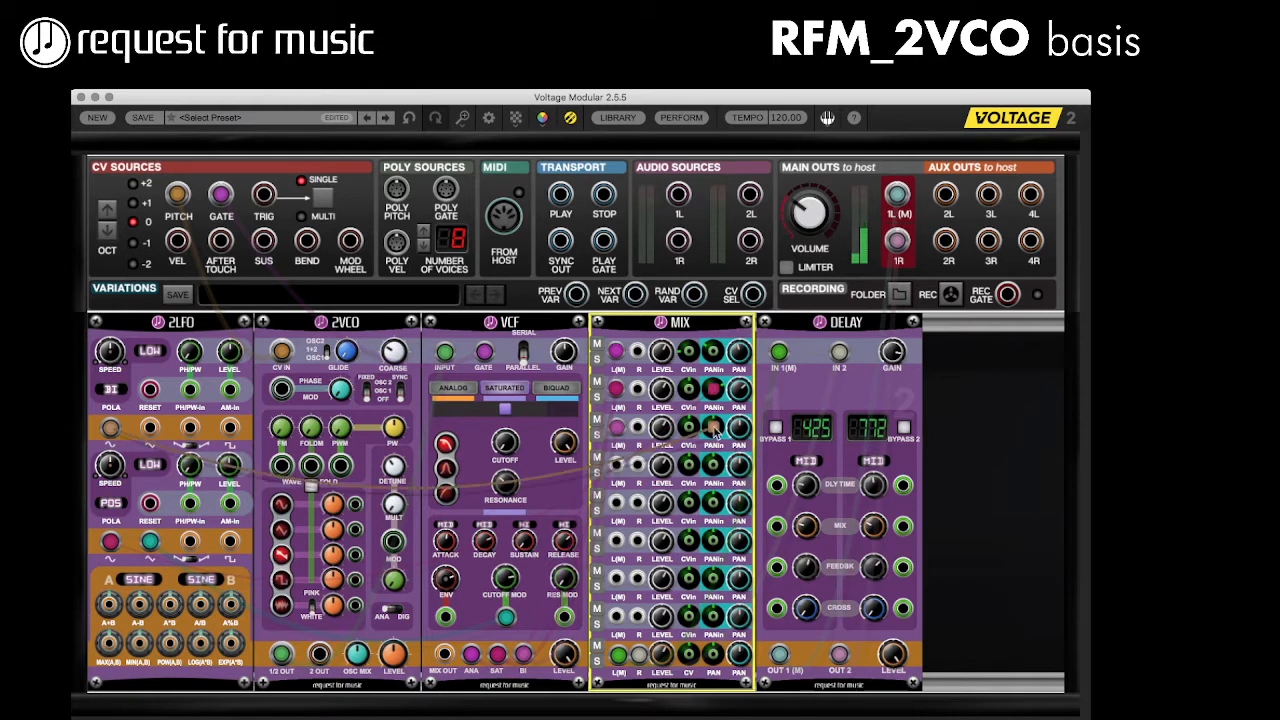
Step: Set the first LFO's level to 0.63, its speed range to MID and its speed to 2.02
click(229, 357)
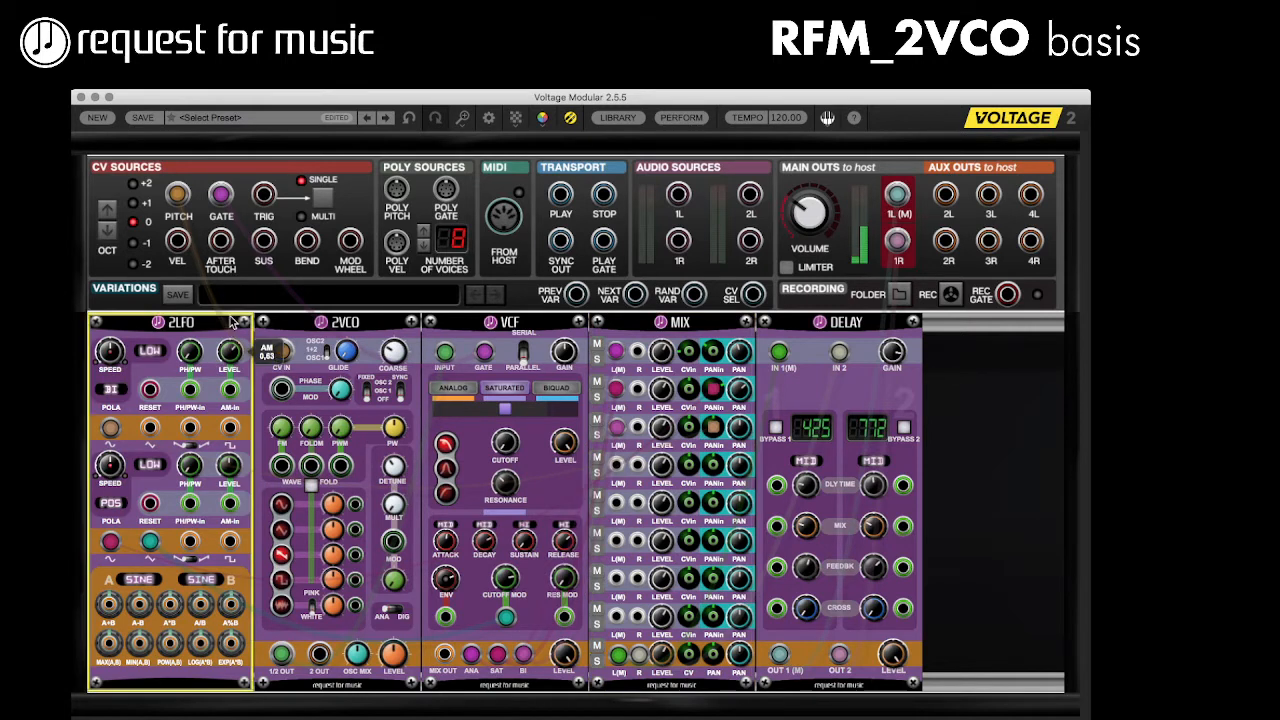
click(141, 351)
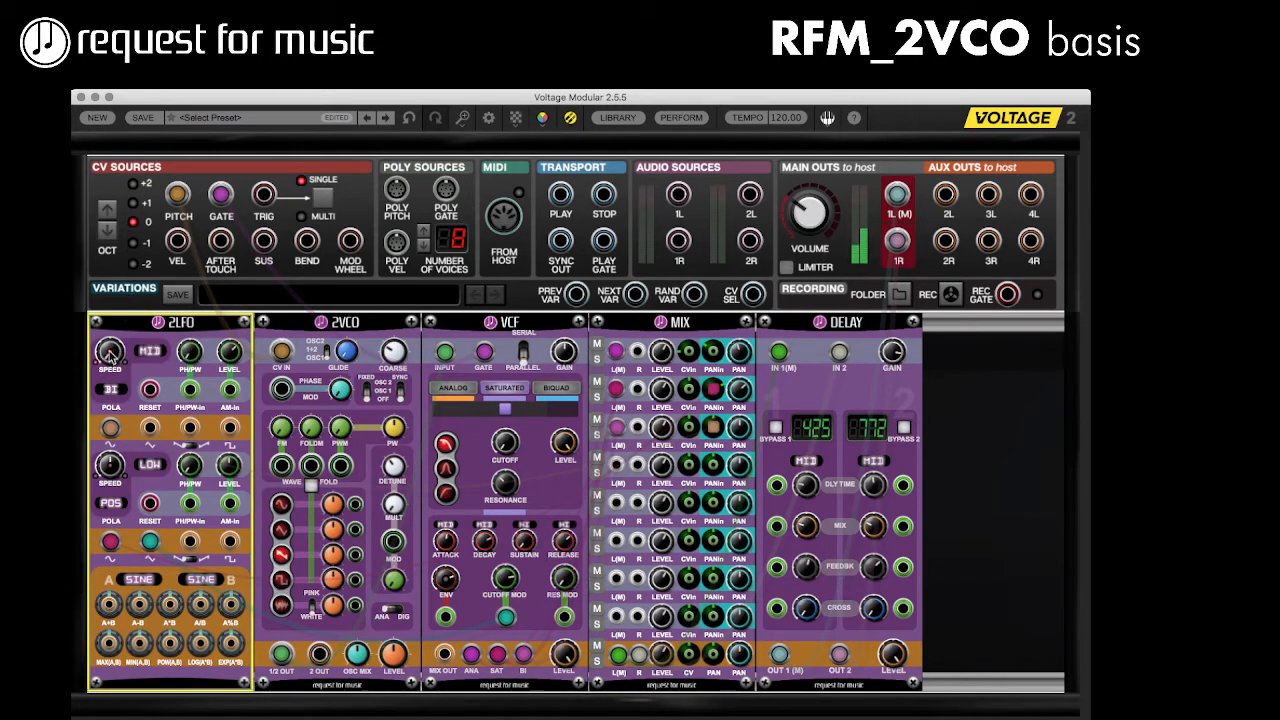
drag(106, 350, 130, 288)
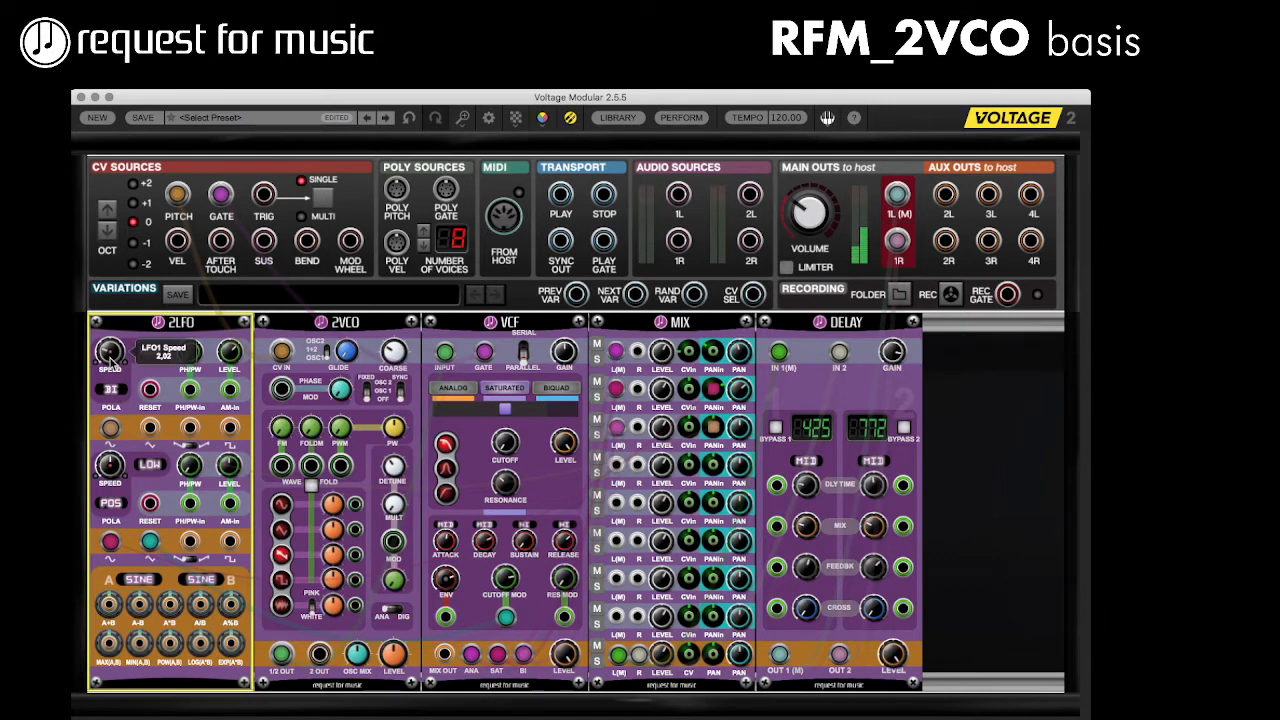
Step: Switch both LFO speeds to tempo sync, with the first LFO at 1/4 and the second at 1/1
click(116, 369)
click(113, 472)
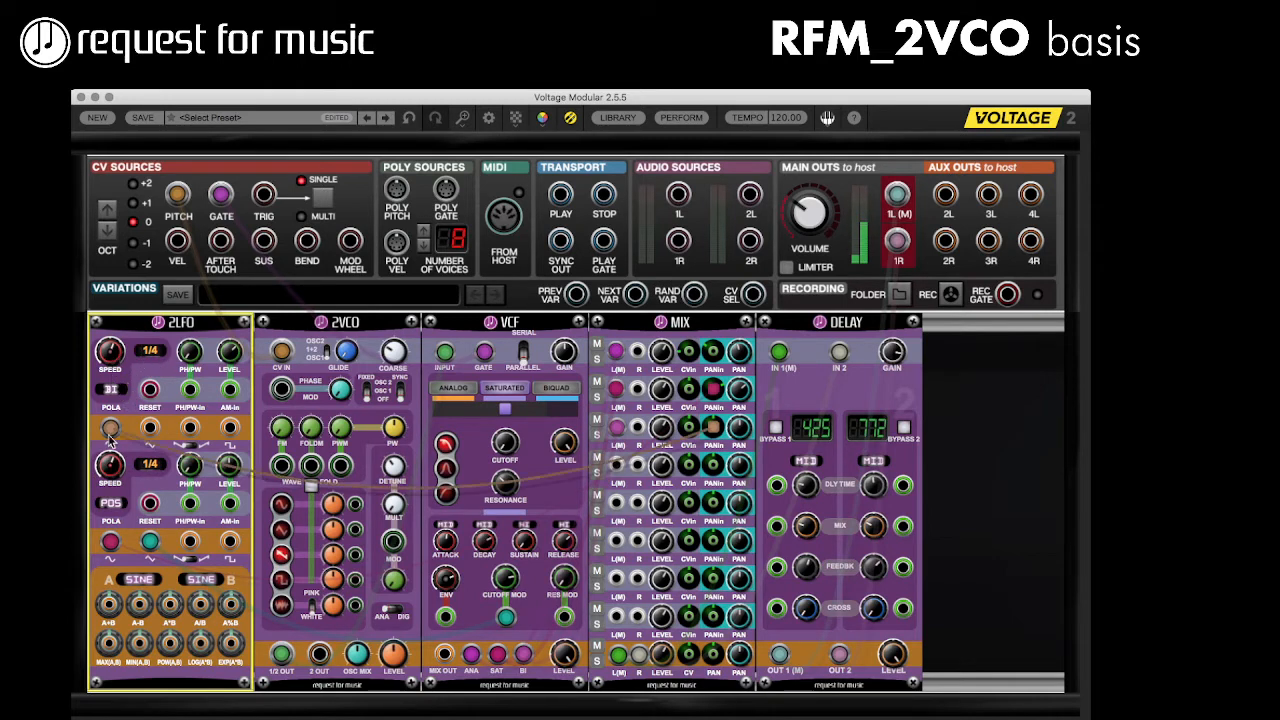
drag(112, 422, 118, 393)
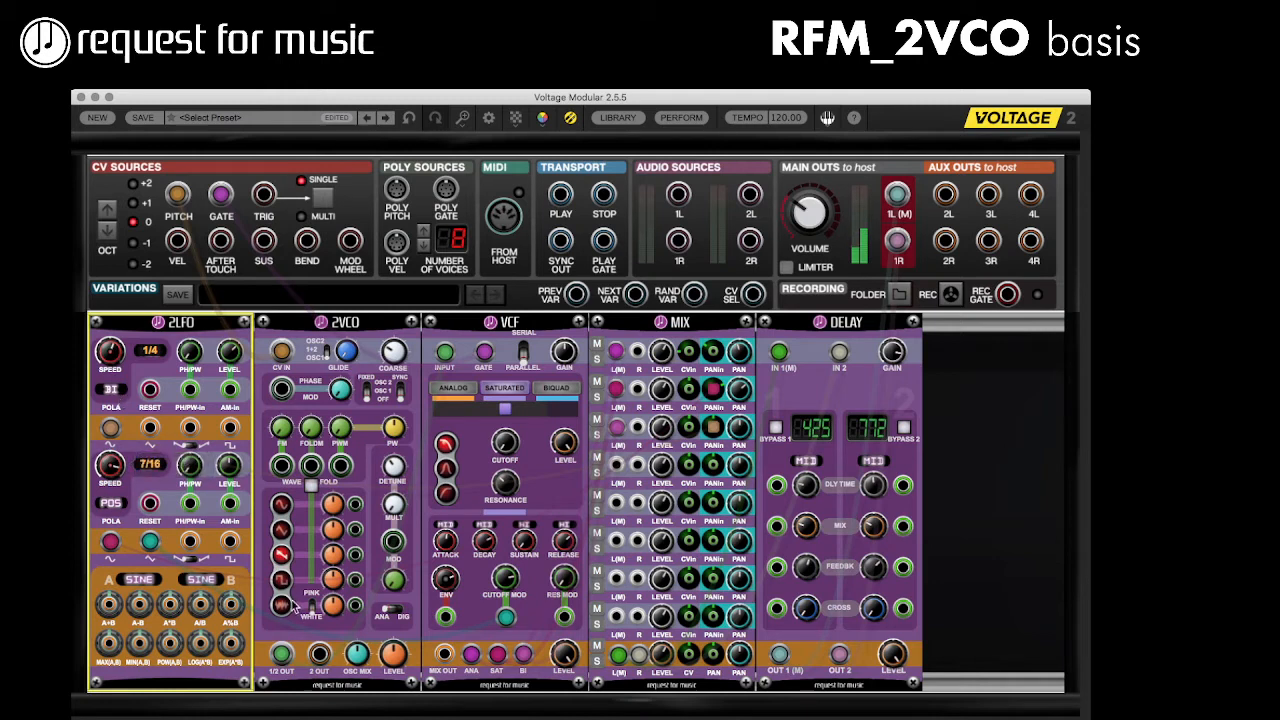
drag(111, 466, 121, 419)
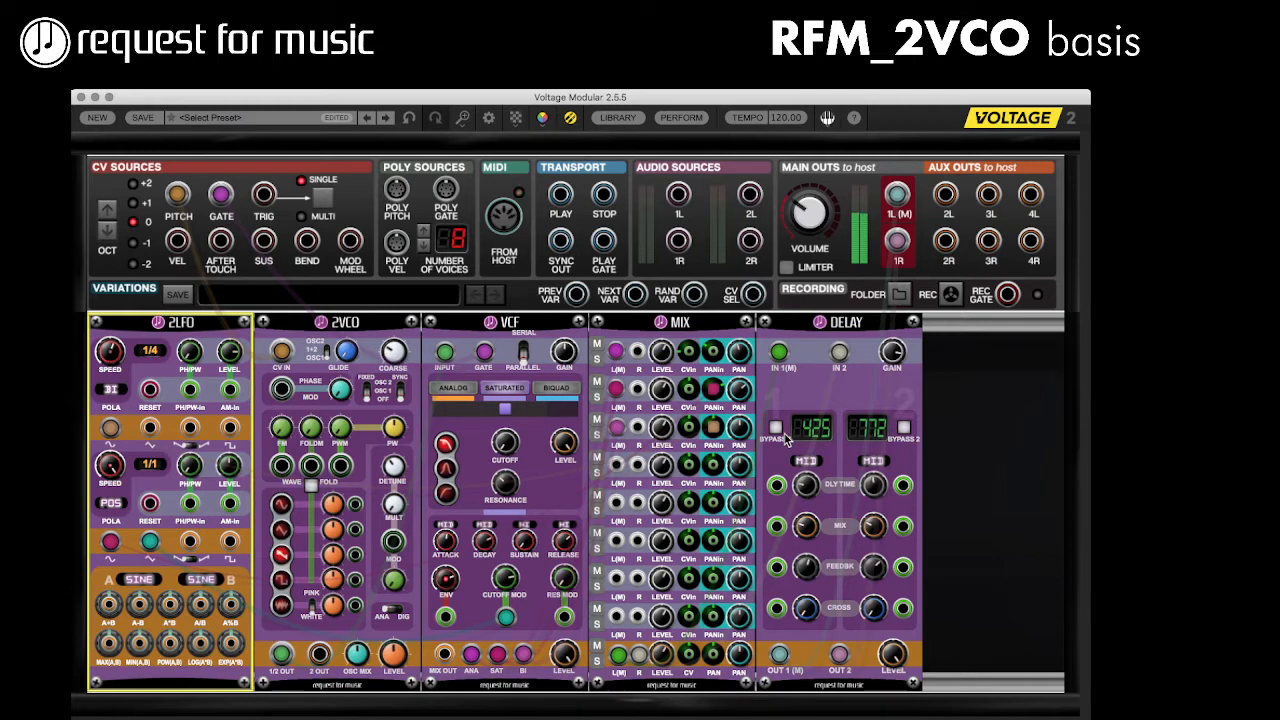
Step: Shape the Biquad filter's envelope with sustain at 0.00 and the release range on MID, and adjust its resonance and channel 3's pan
click(571, 393)
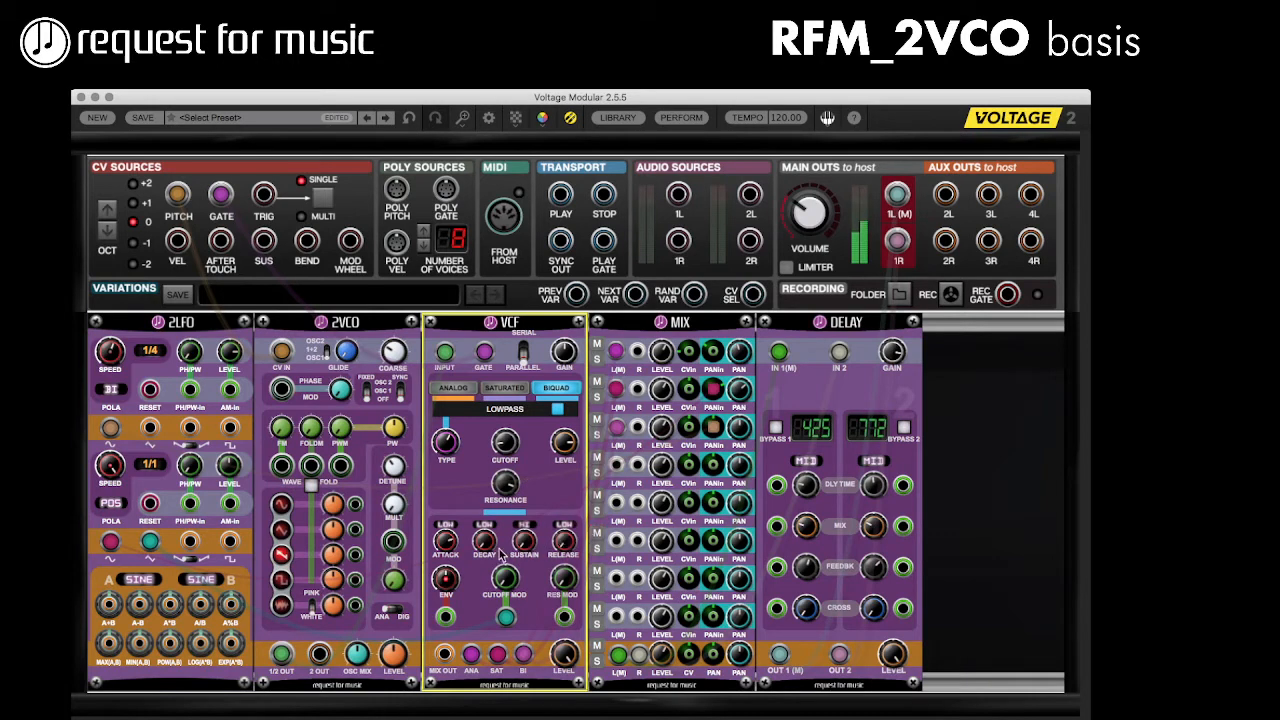
drag(446, 582, 450, 552)
drag(740, 432, 750, 402)
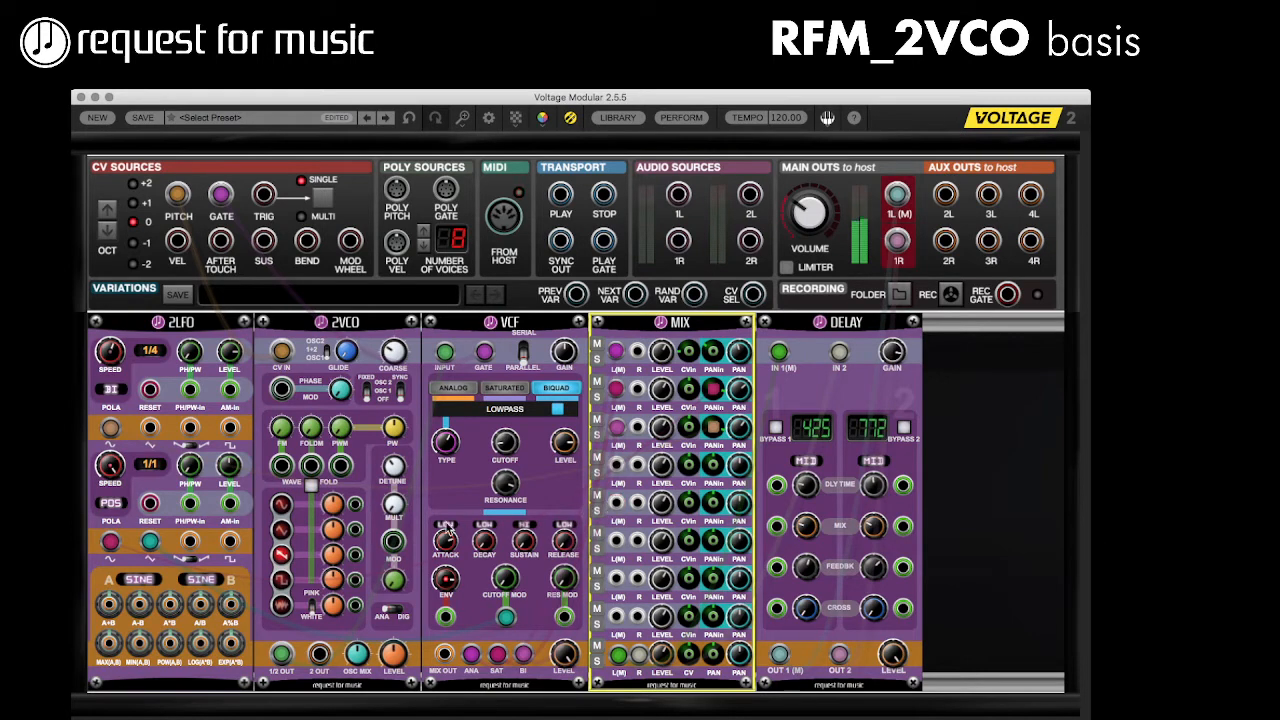
click(510, 484)
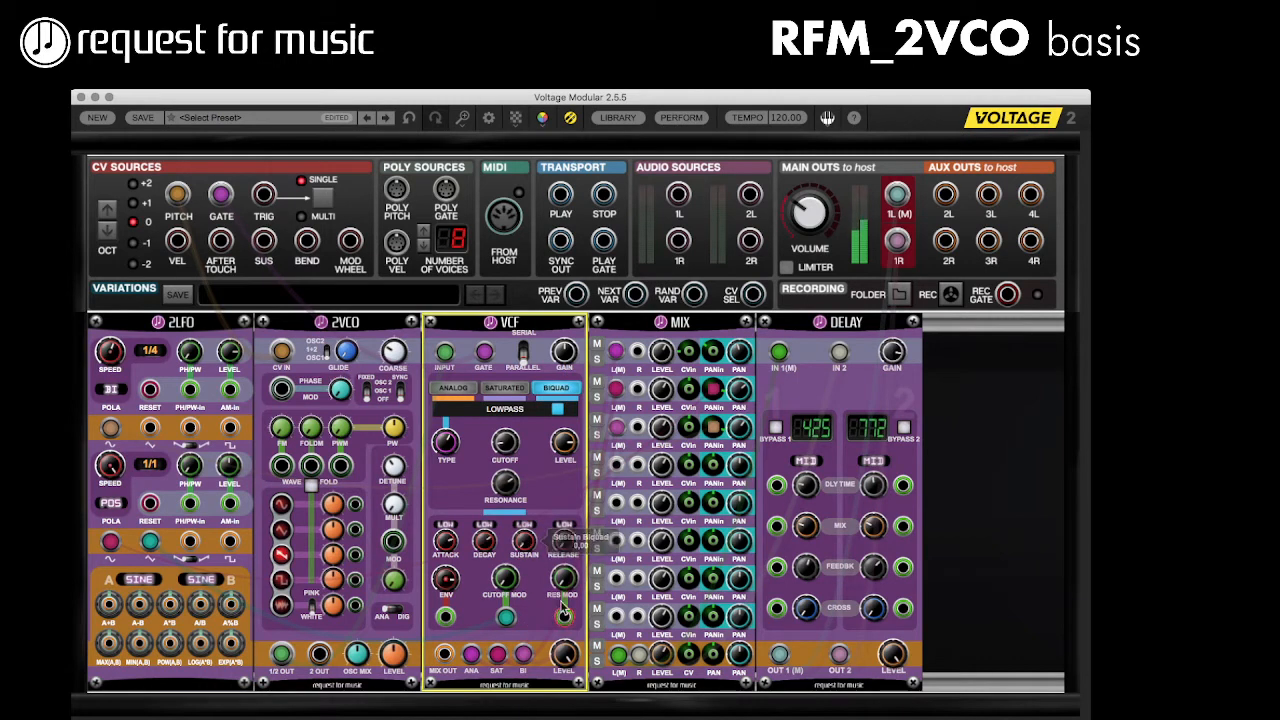
click(565, 525)
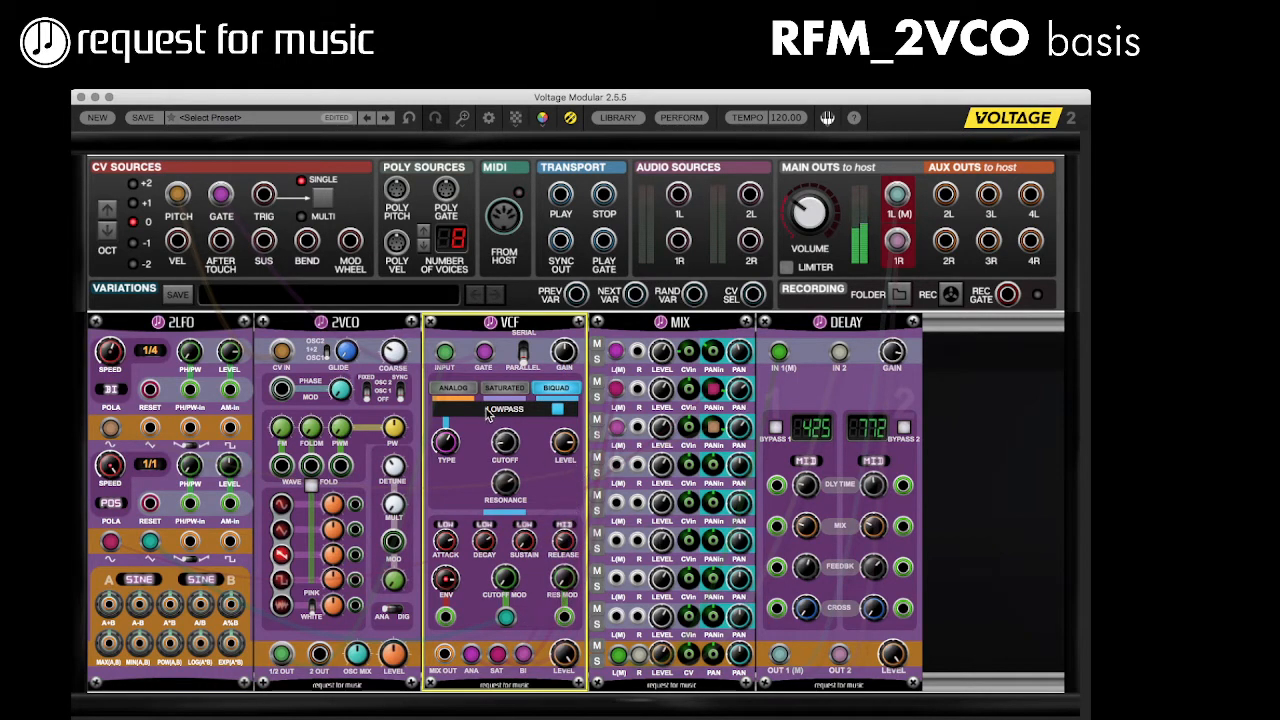
Step: Check the Saturated and Analog filters, set the Biquad filter's type to NOTCH and adjust its cutoff
click(505, 389)
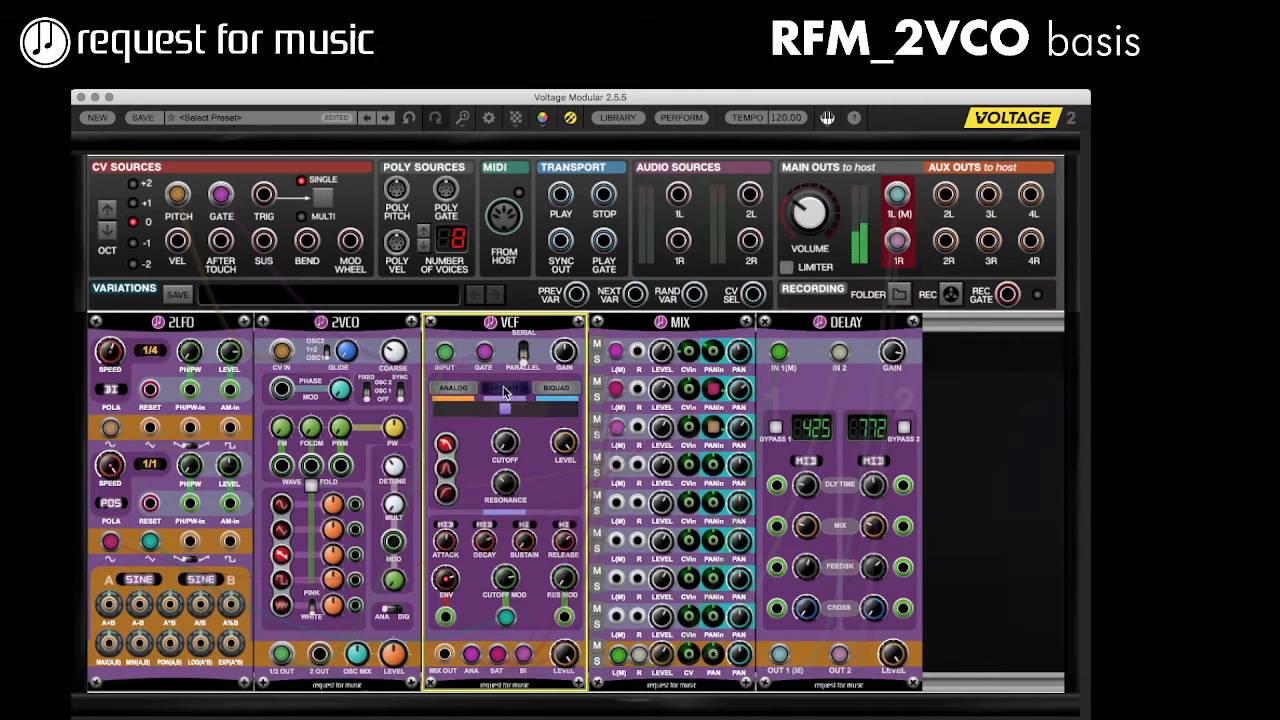
click(467, 391)
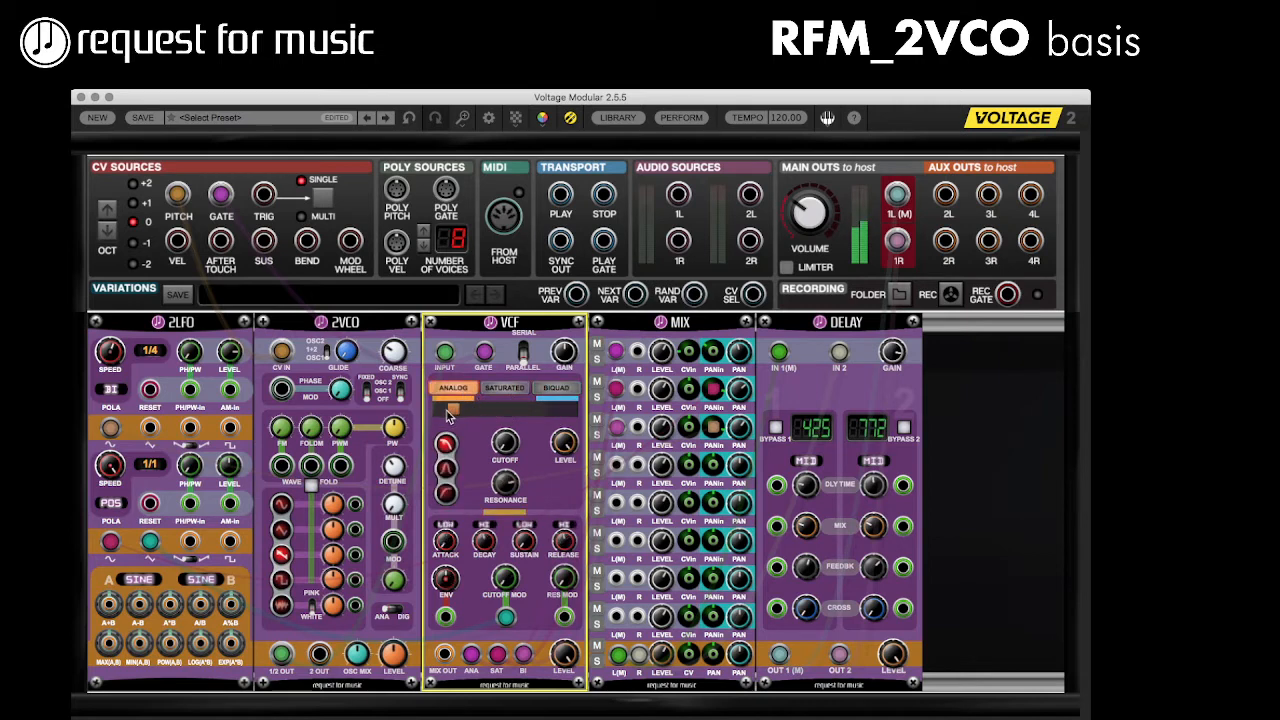
click(450, 411)
click(554, 397)
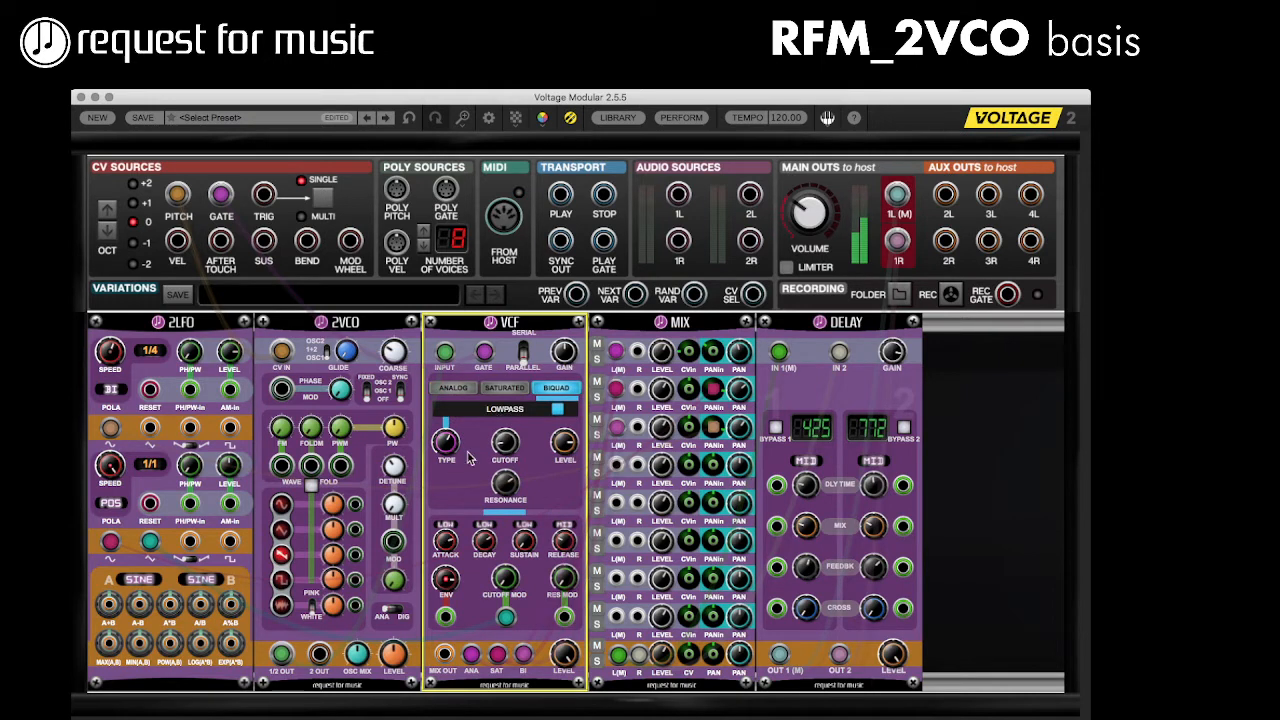
drag(445, 452, 447, 428)
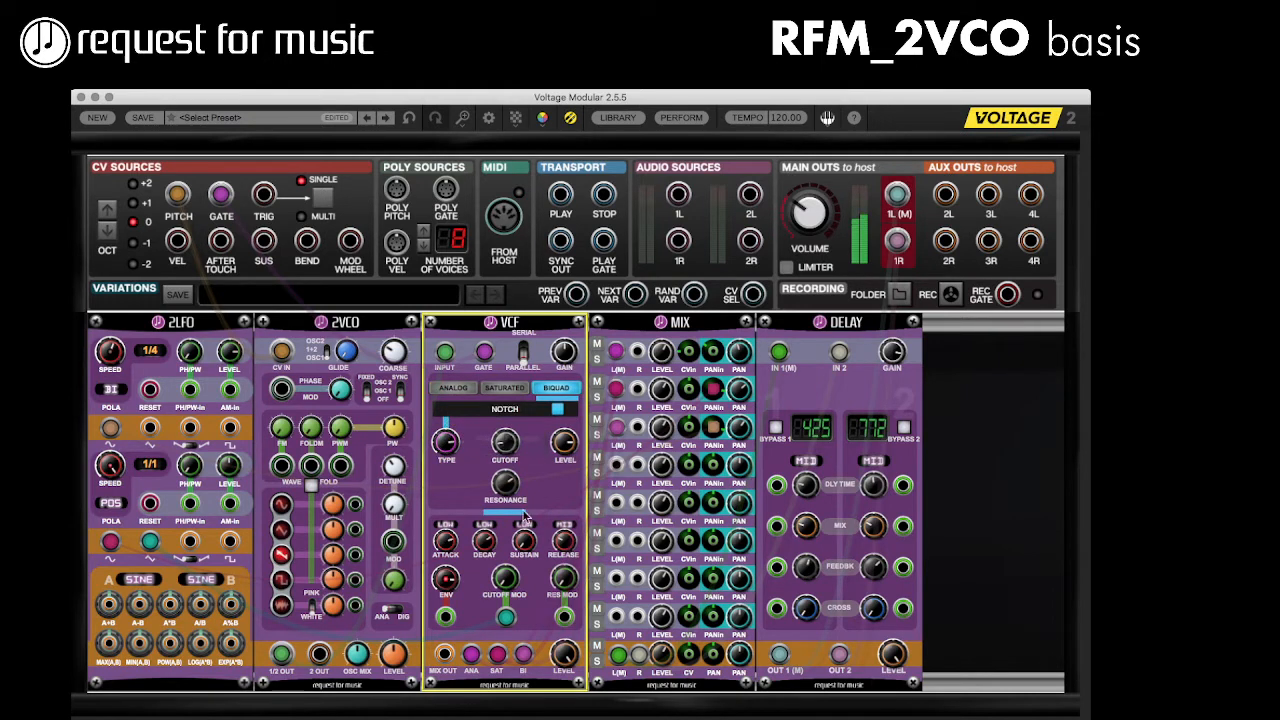
drag(509, 391, 530, 313)
drag(503, 432, 549, 544)
Step: Lower the mix on both channels of the delay
click(805, 550)
drag(805, 548, 805, 566)
drag(871, 525, 872, 567)
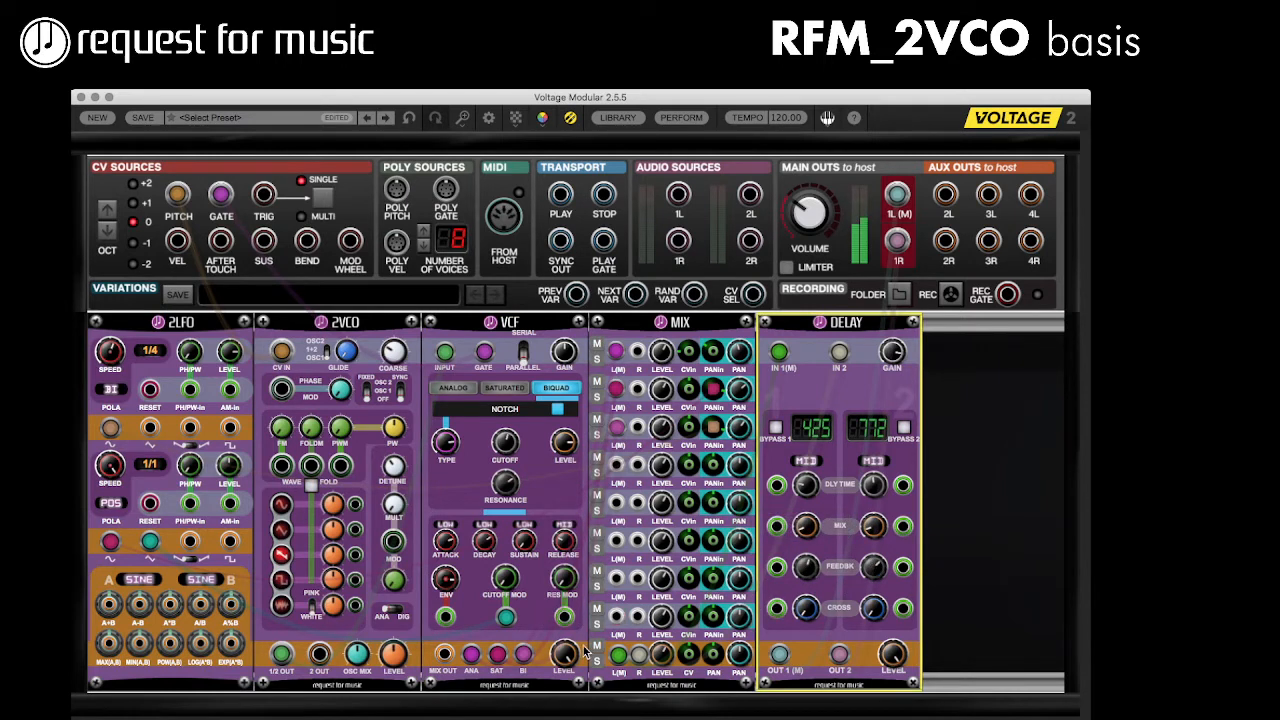
Step: Adjust the Biquad filter's cutoff modulation amount
mouse_move(583, 650)
click(708, 428)
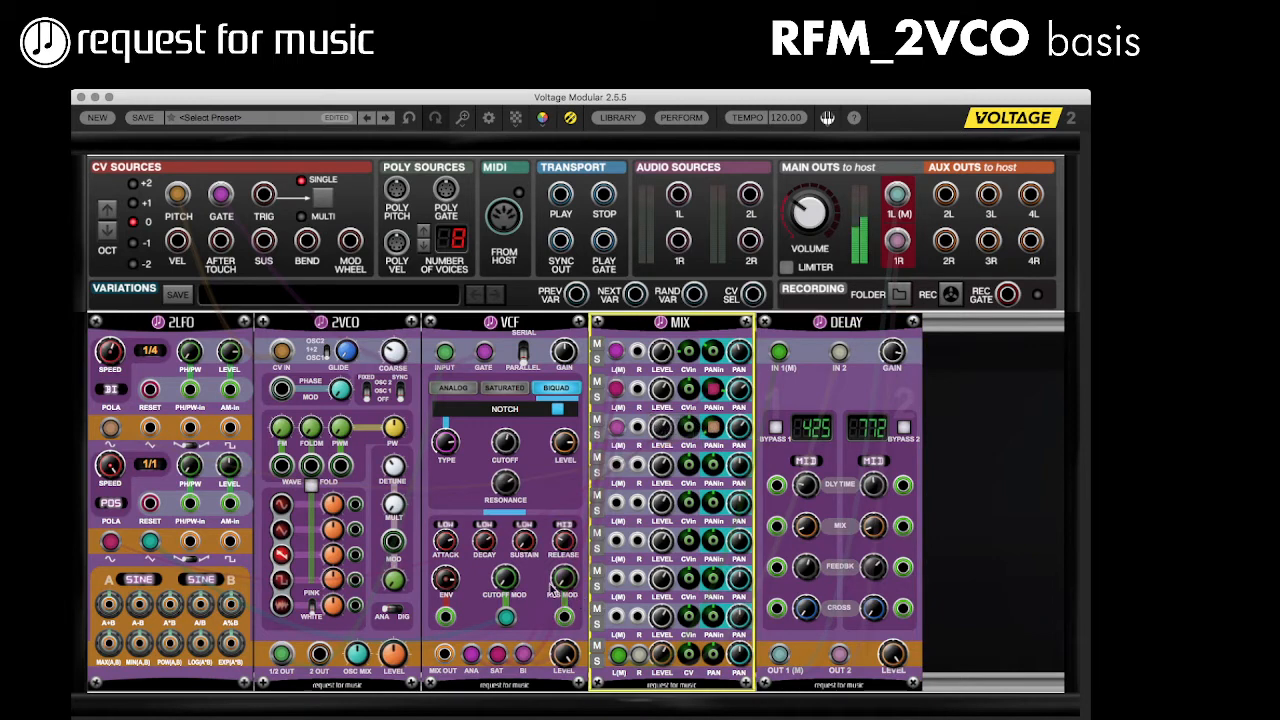
click(517, 580)
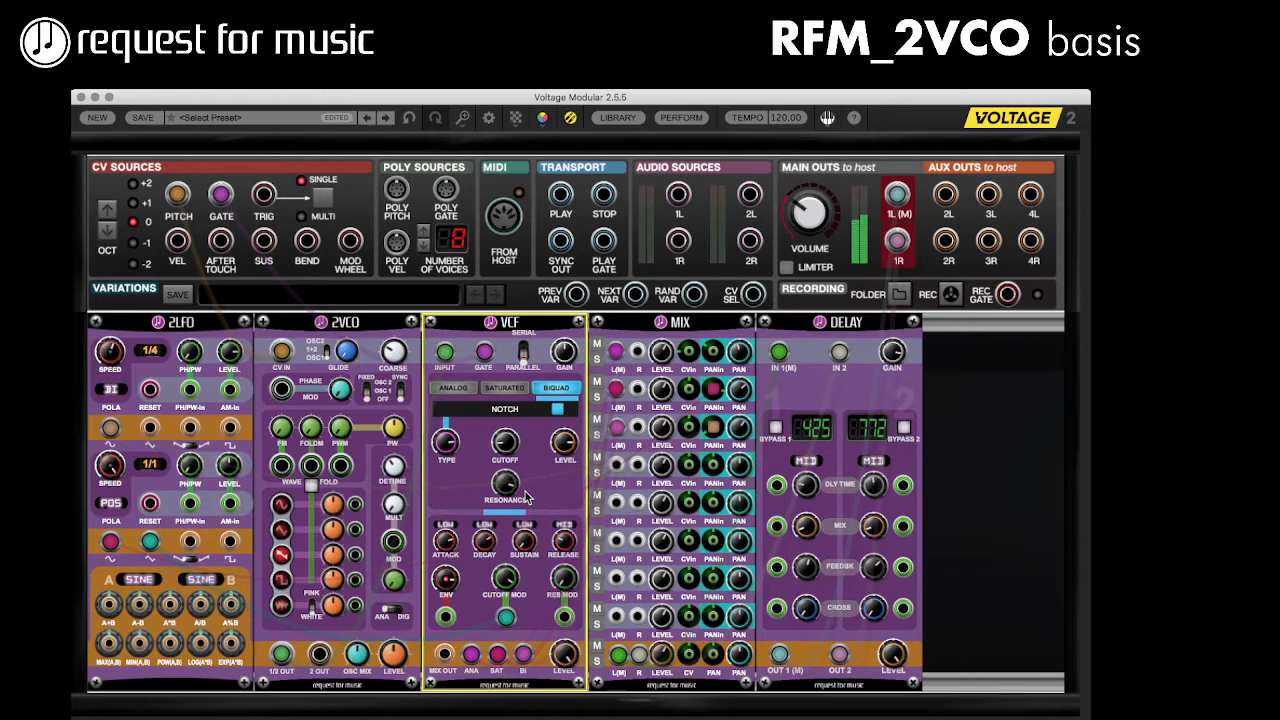
Step: Set the Saturated filter to bandpass and bring up the Analog filter's settings
click(500, 388)
click(504, 409)
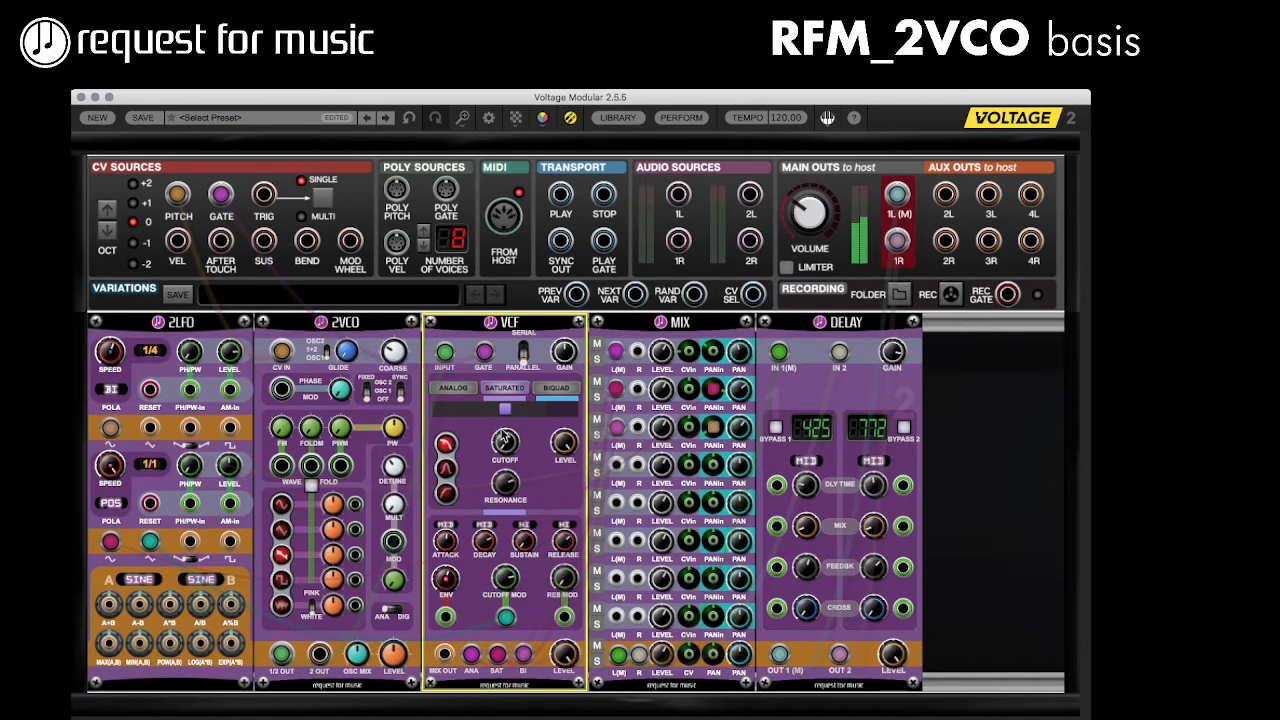
click(445, 468)
click(470, 388)
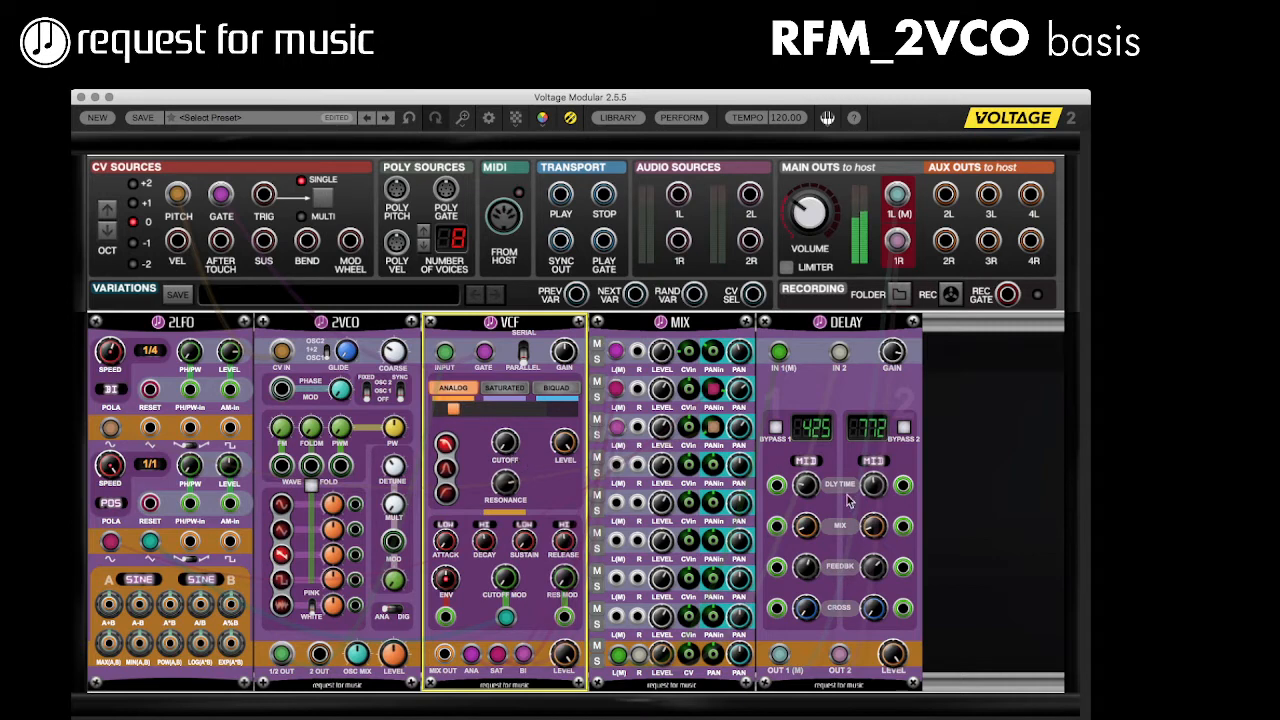
Step: Adjust the mix of the first delay channel and the glide of the 2VCO
click(805, 522)
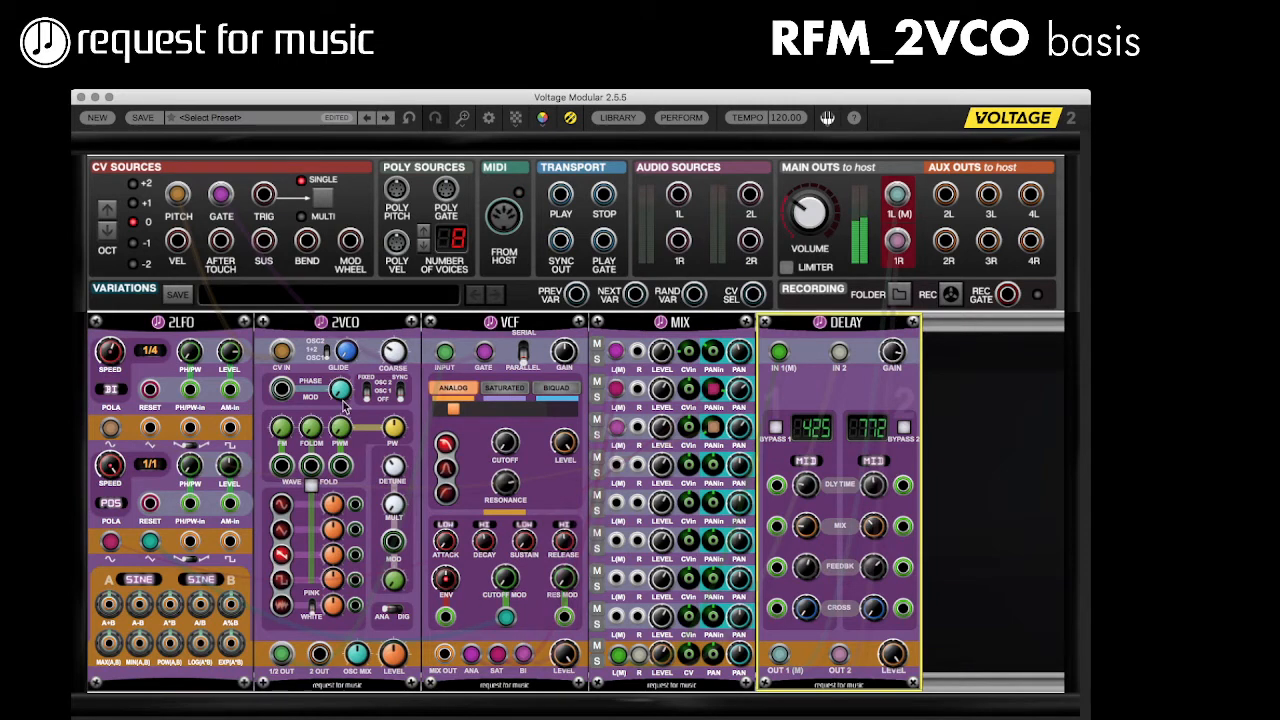
drag(346, 352, 352, 330)
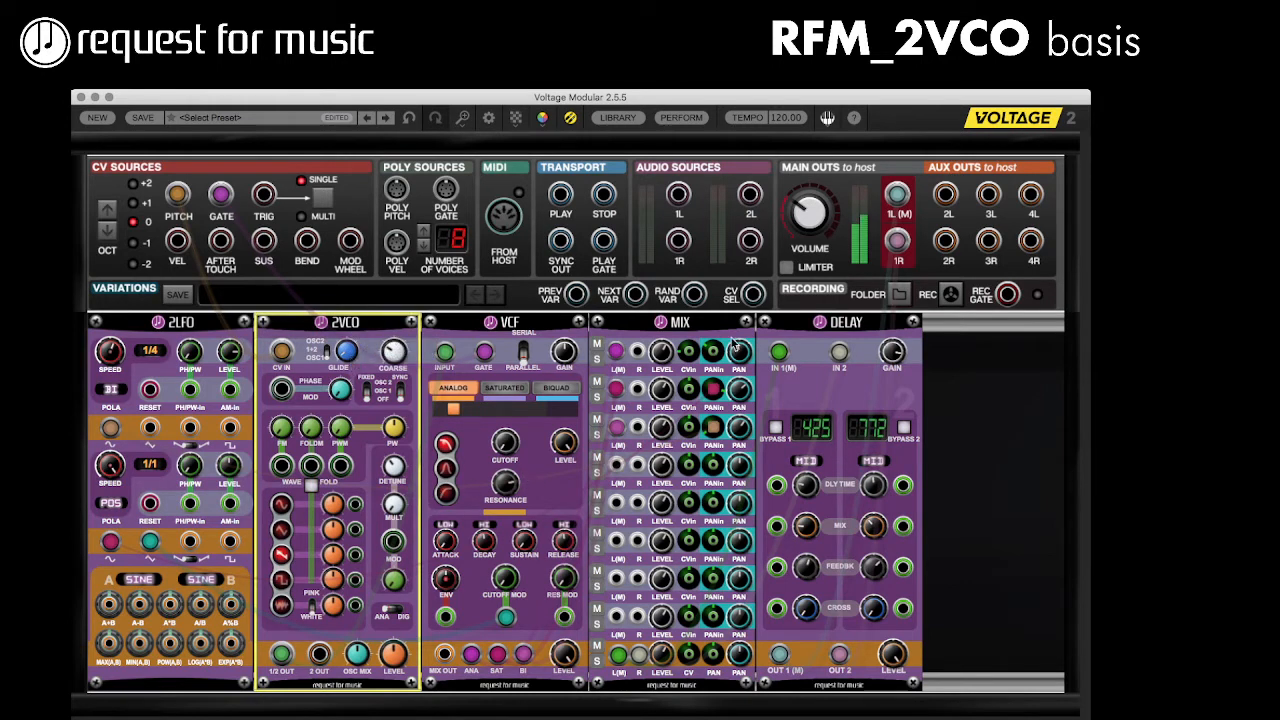
click(708, 390)
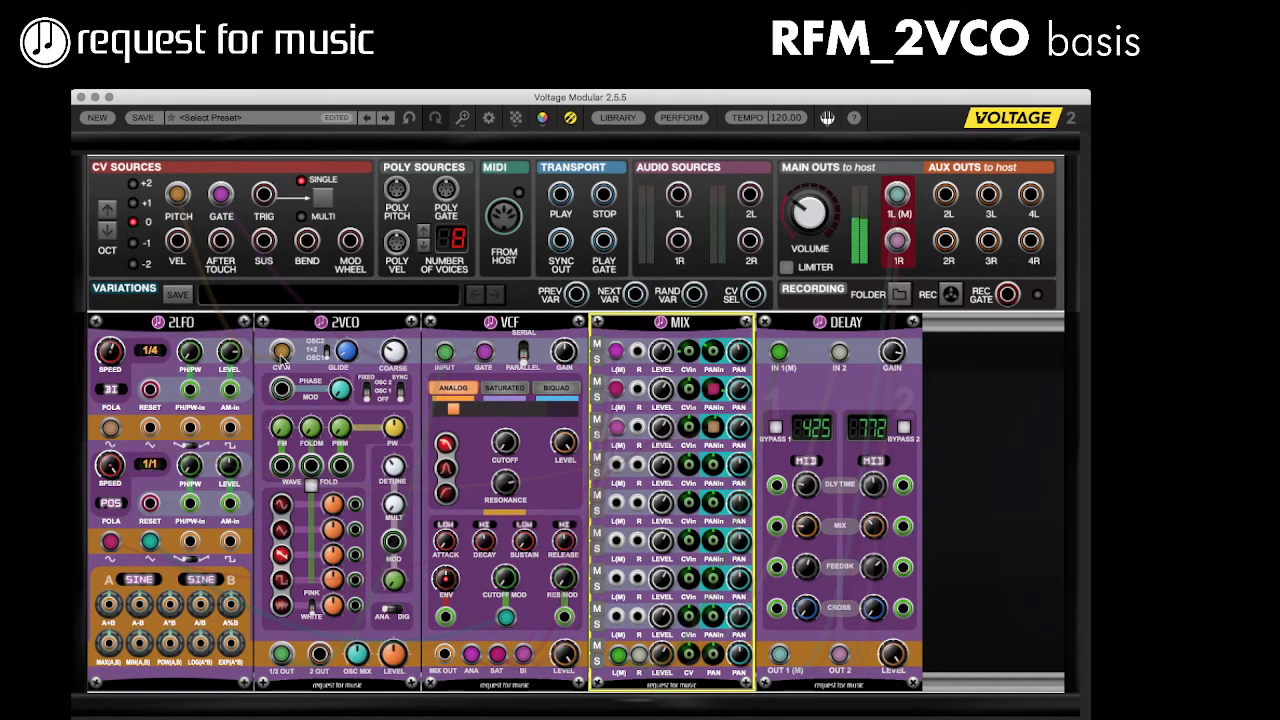
Step: Adjust the 2VCO's detune and detune multiplier
click(398, 465)
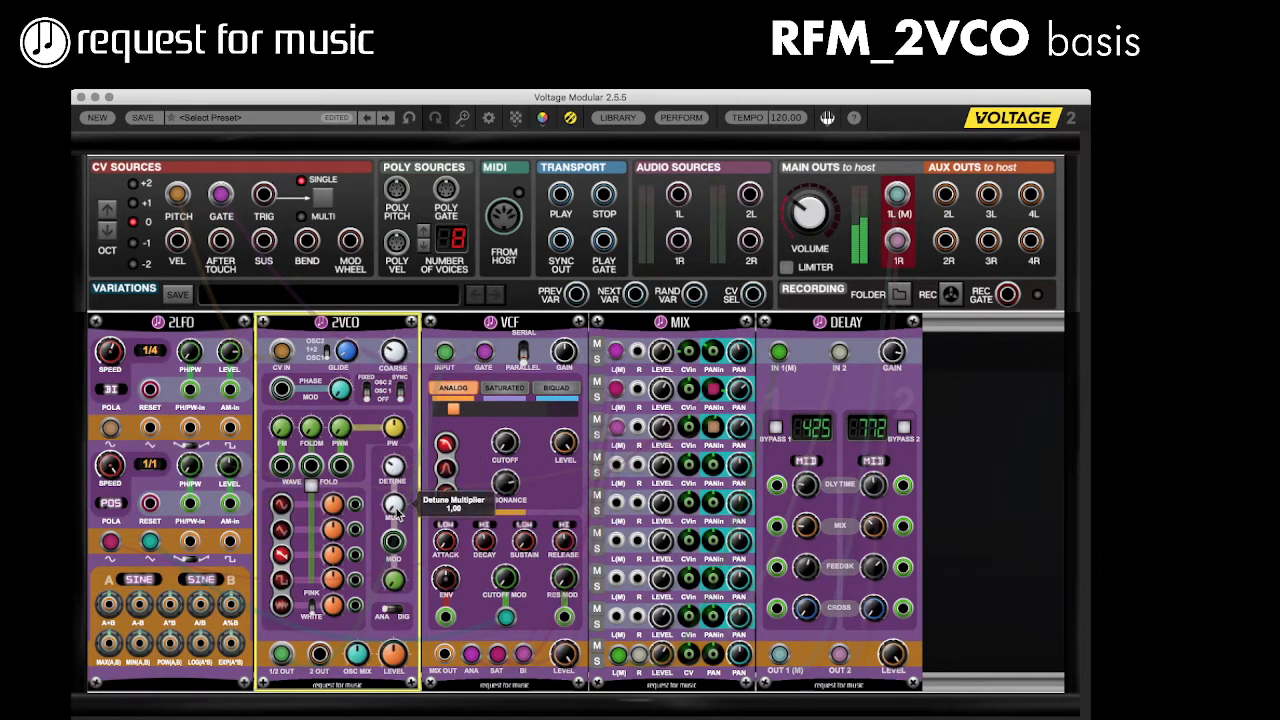
drag(409, 415, 420, 395)
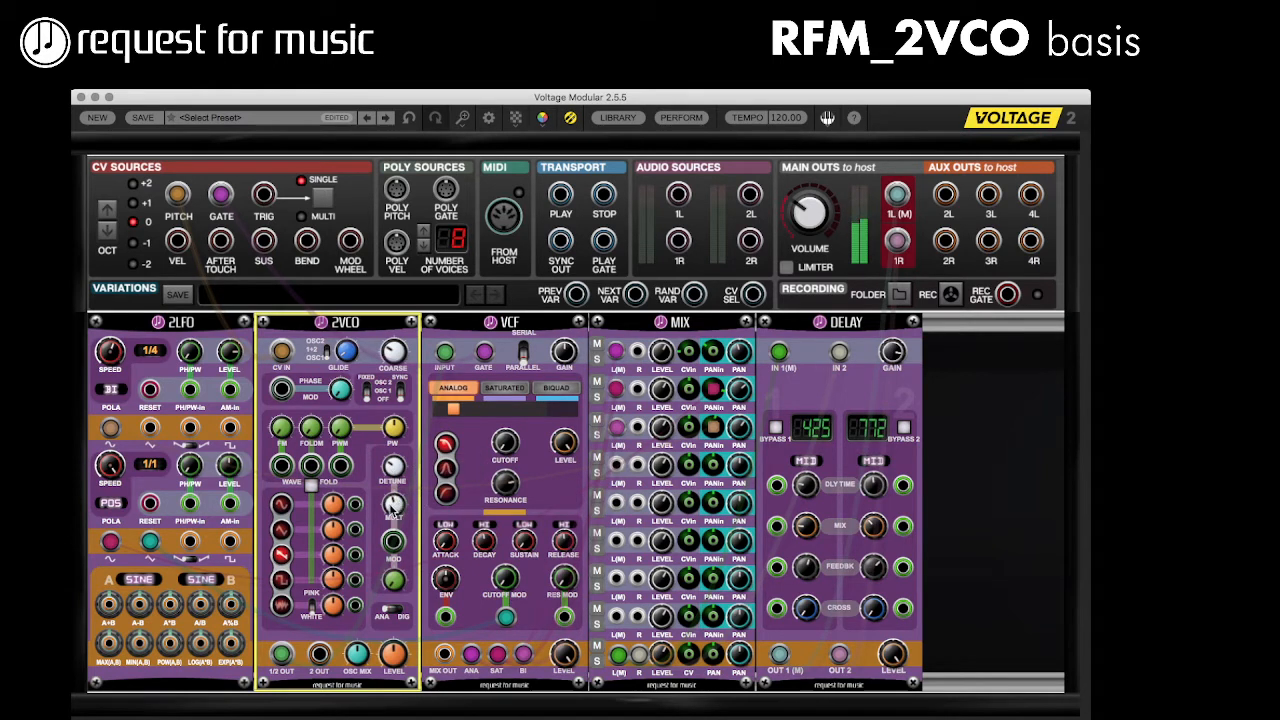
mouse_move(397, 511)
Step: Adjust the Analog filter's envelope amount and set its attack range to HI
click(445, 582)
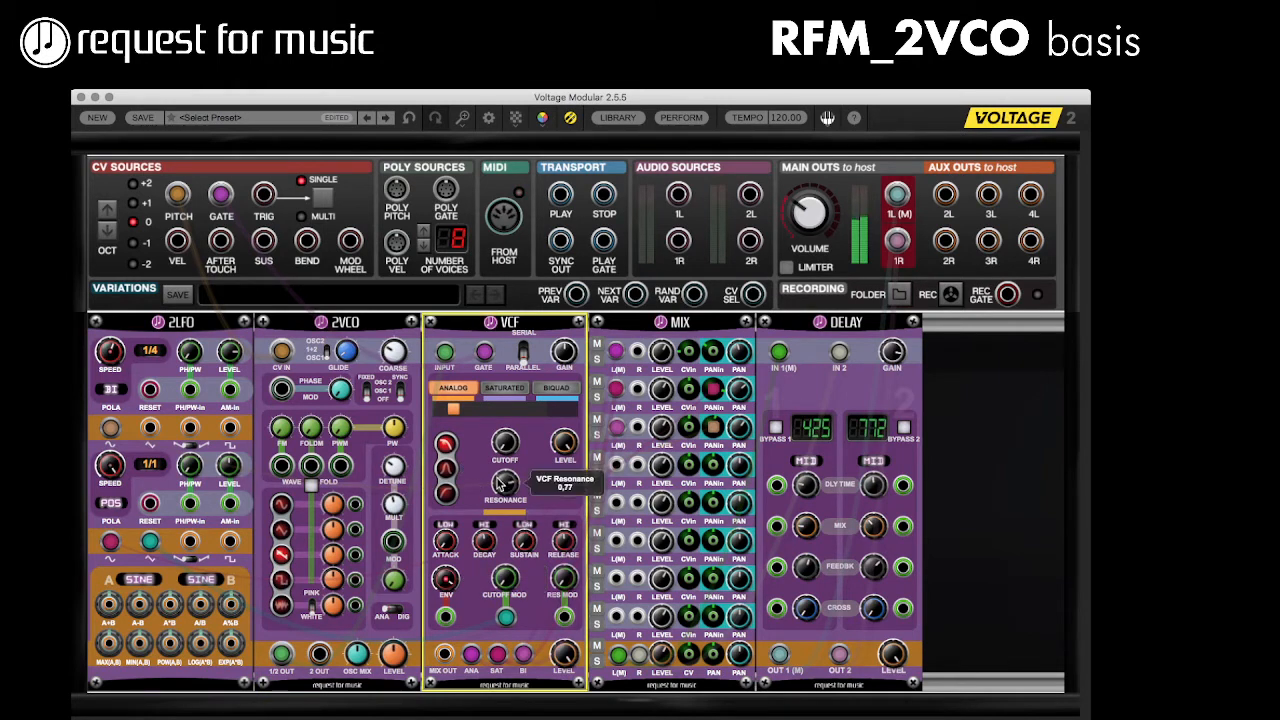
click(445, 526)
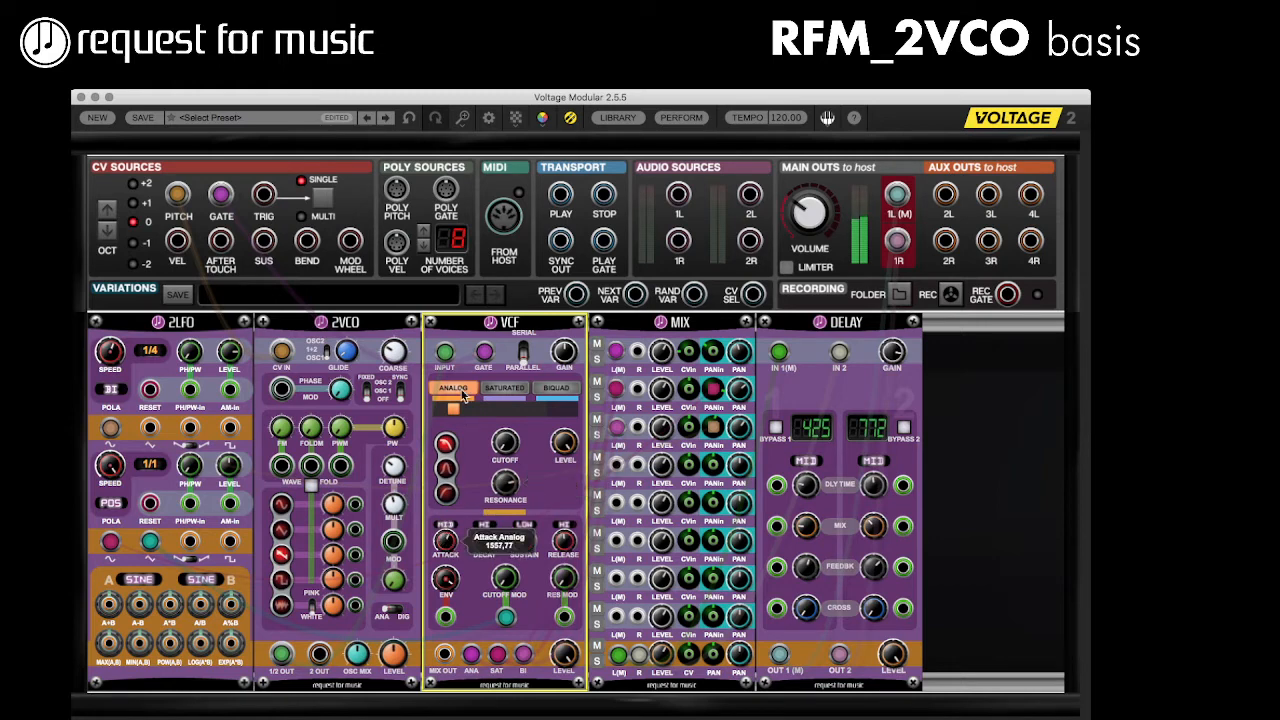
click(446, 525)
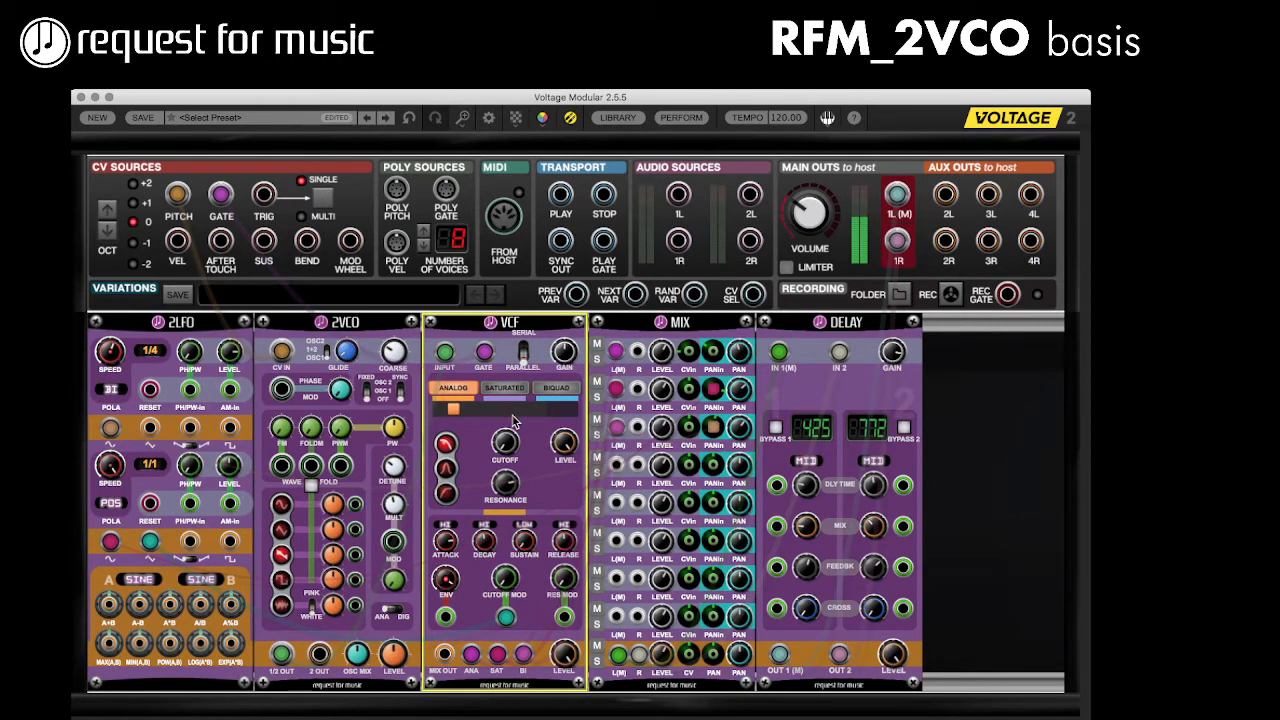
Step: Switch off the Biquad and Analog filters and set the Saturated filter to highpass
click(548, 391)
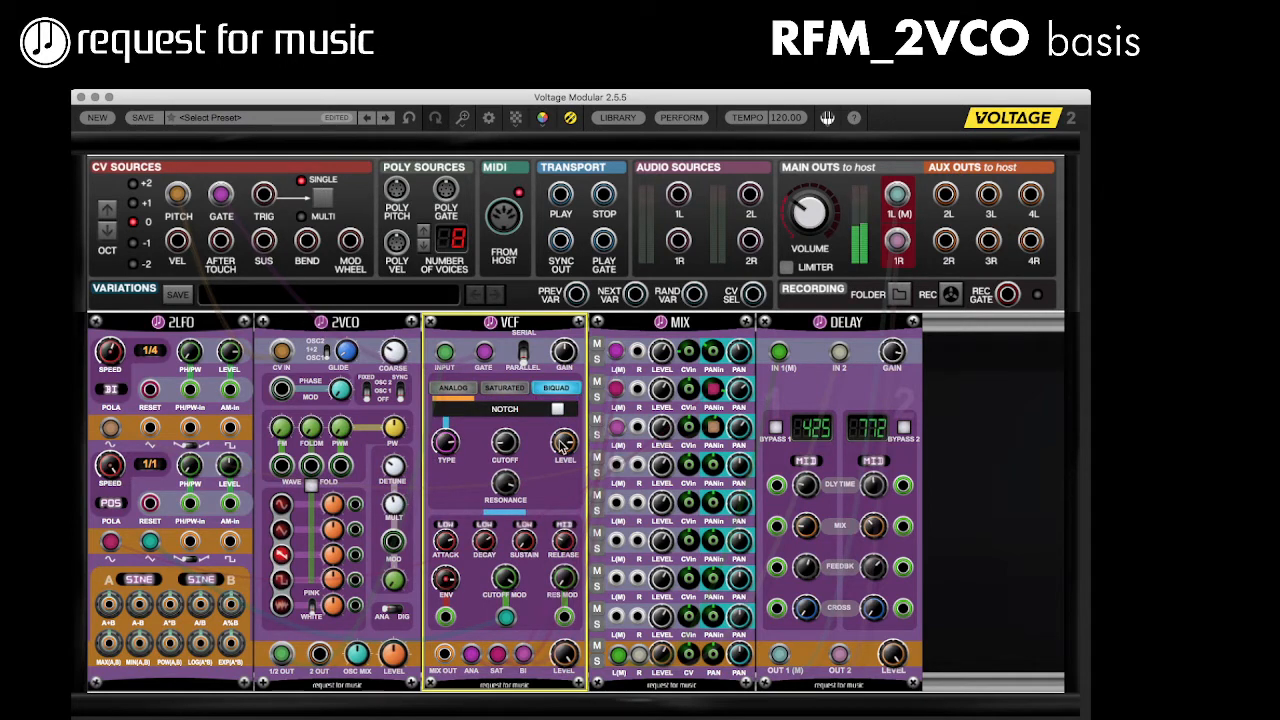
mouse_move(564, 446)
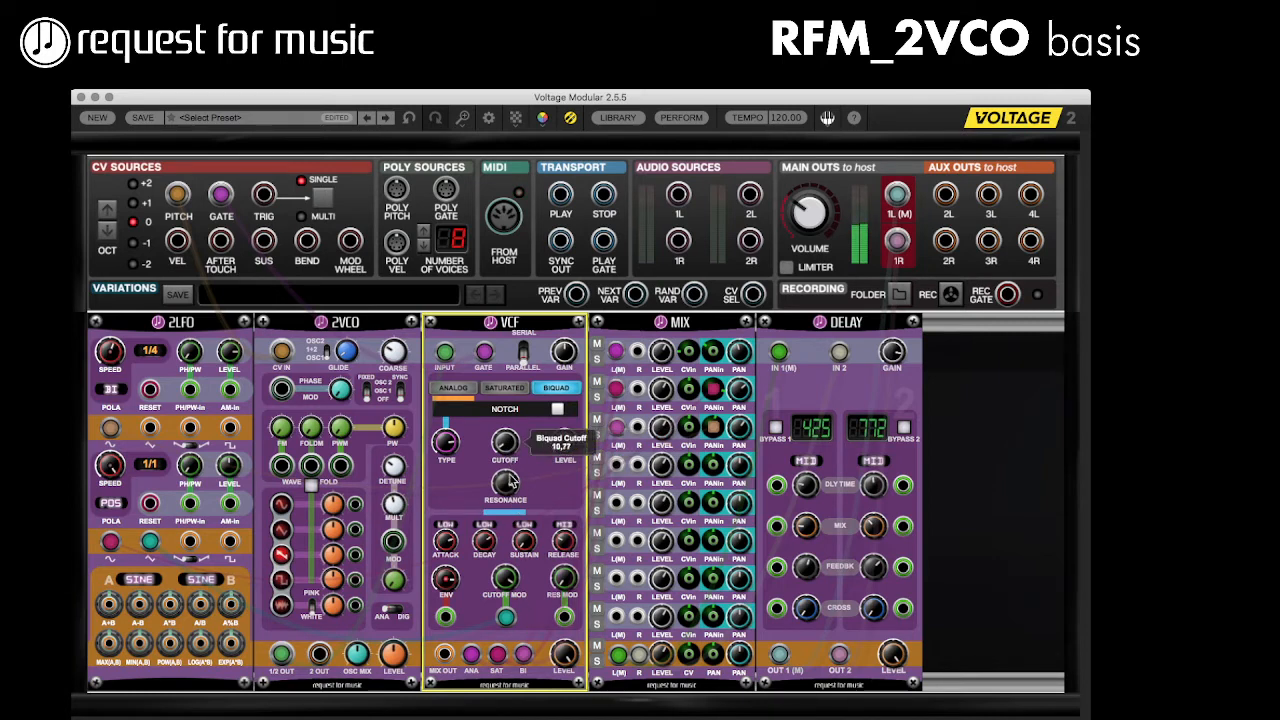
click(455, 388)
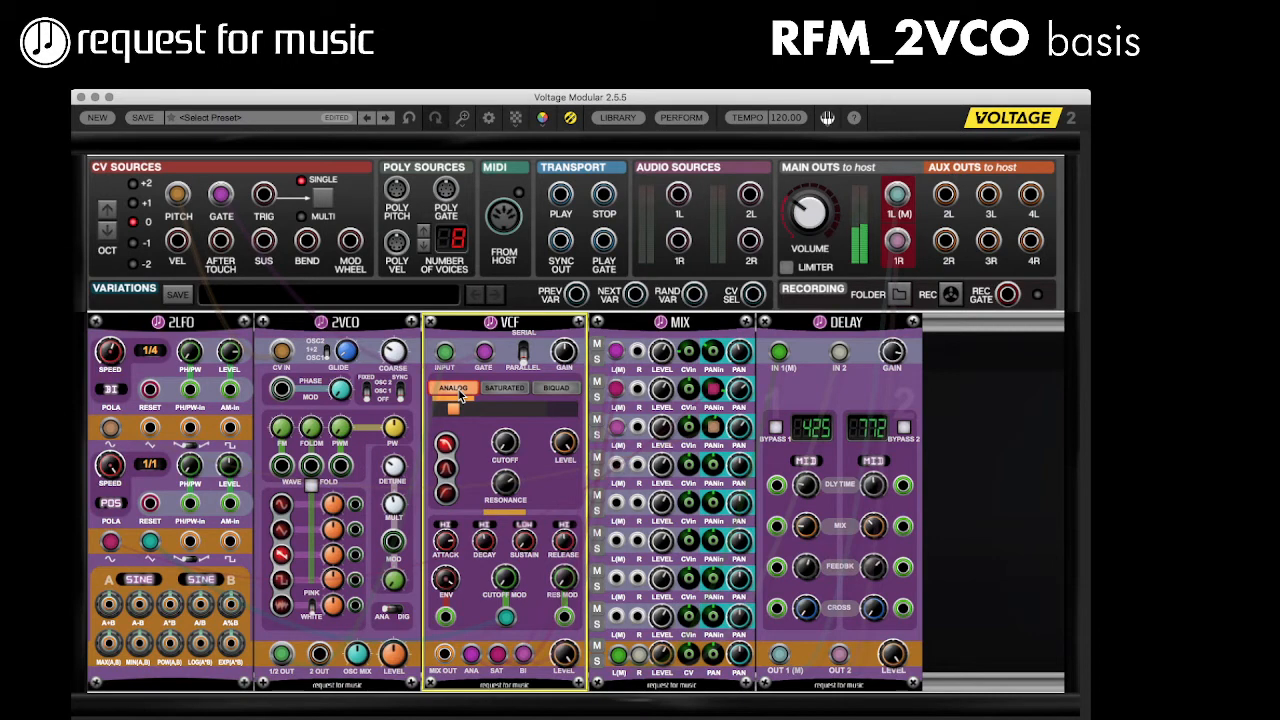
drag(453, 413, 505, 415)
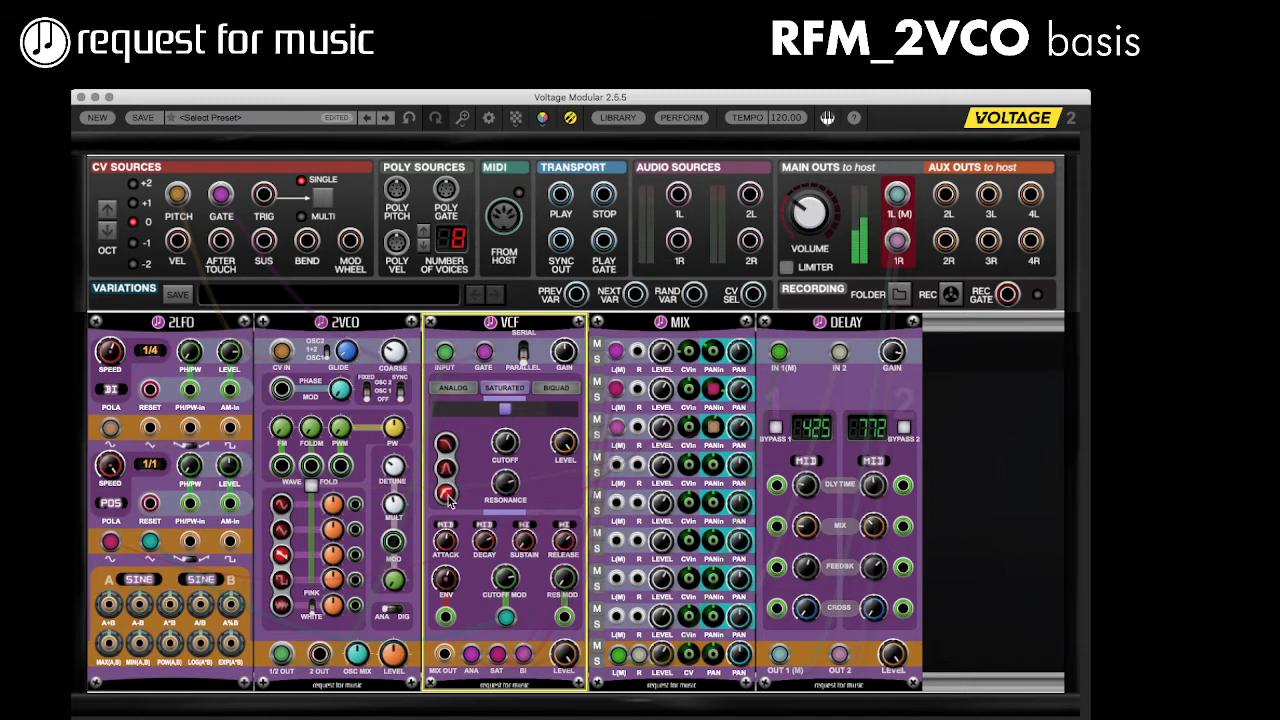
Step: Adjust the Saturated filter's cutoff
drag(505, 442, 503, 526)
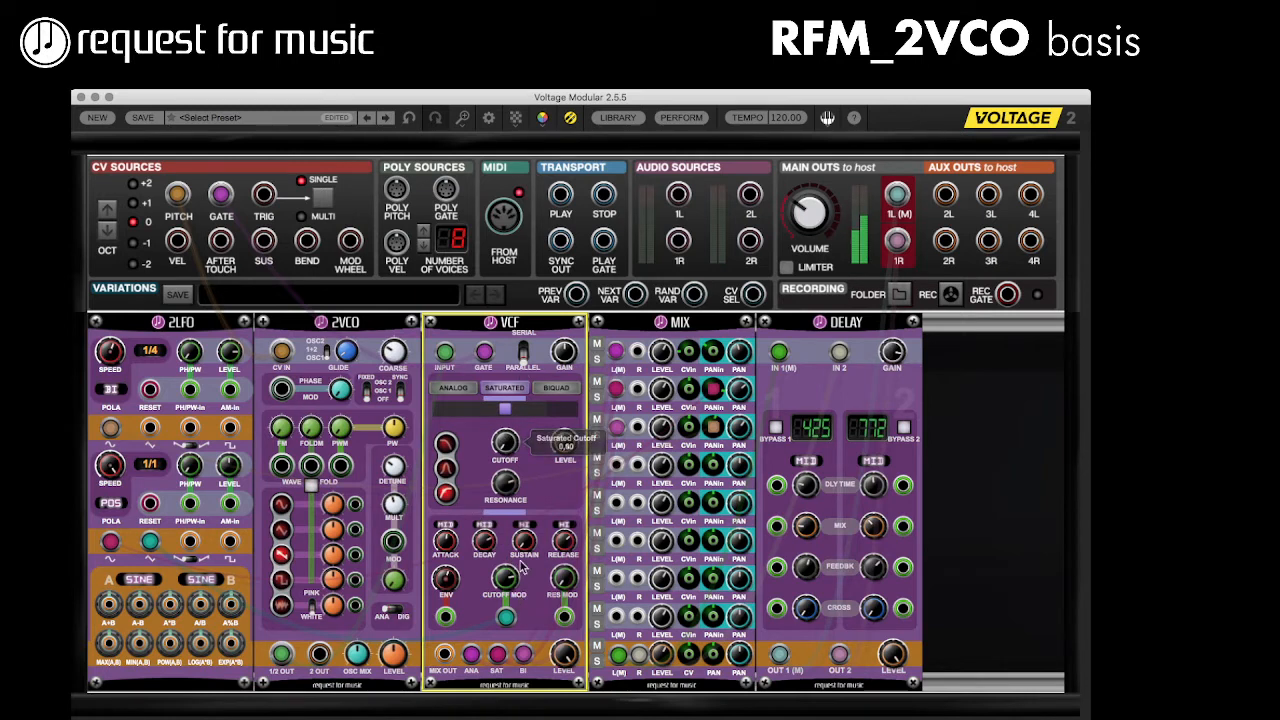
drag(512, 448, 510, 463)
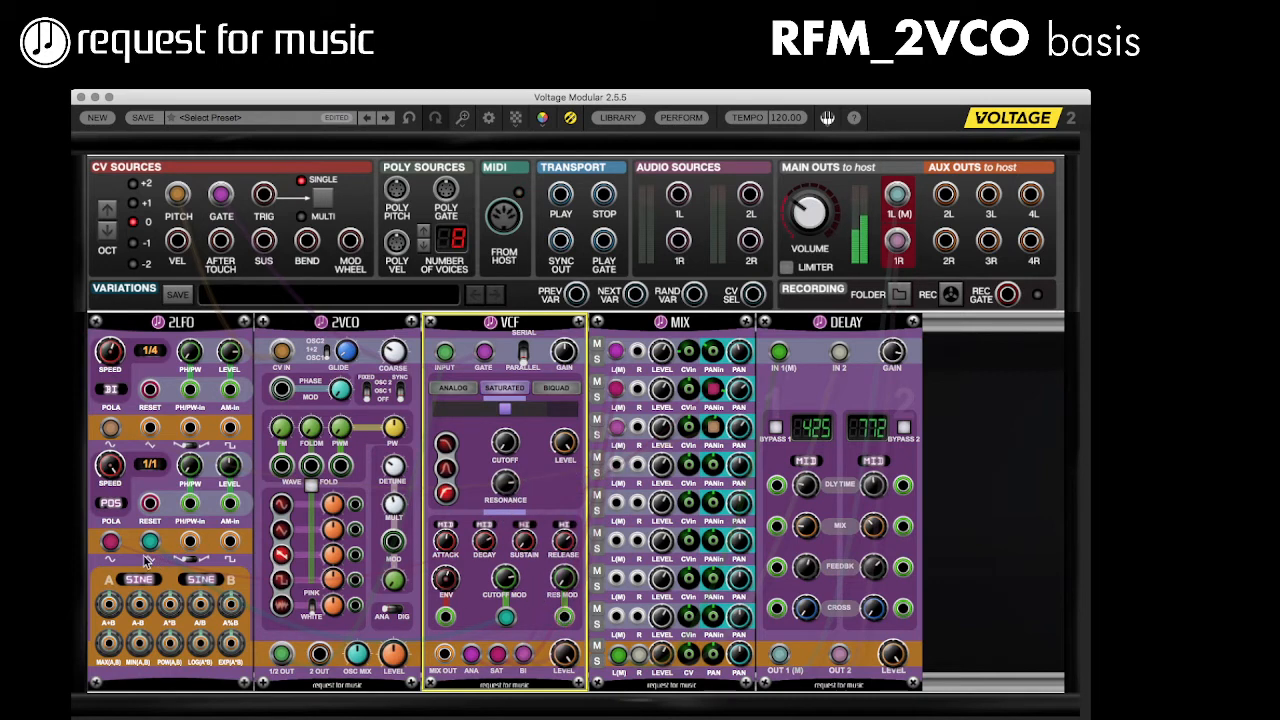
Step: Patch the first LFO's second waveform output into the VCF's resonance modulation input and set that LFO's sync speed to 3/32
drag(150, 427, 565, 617)
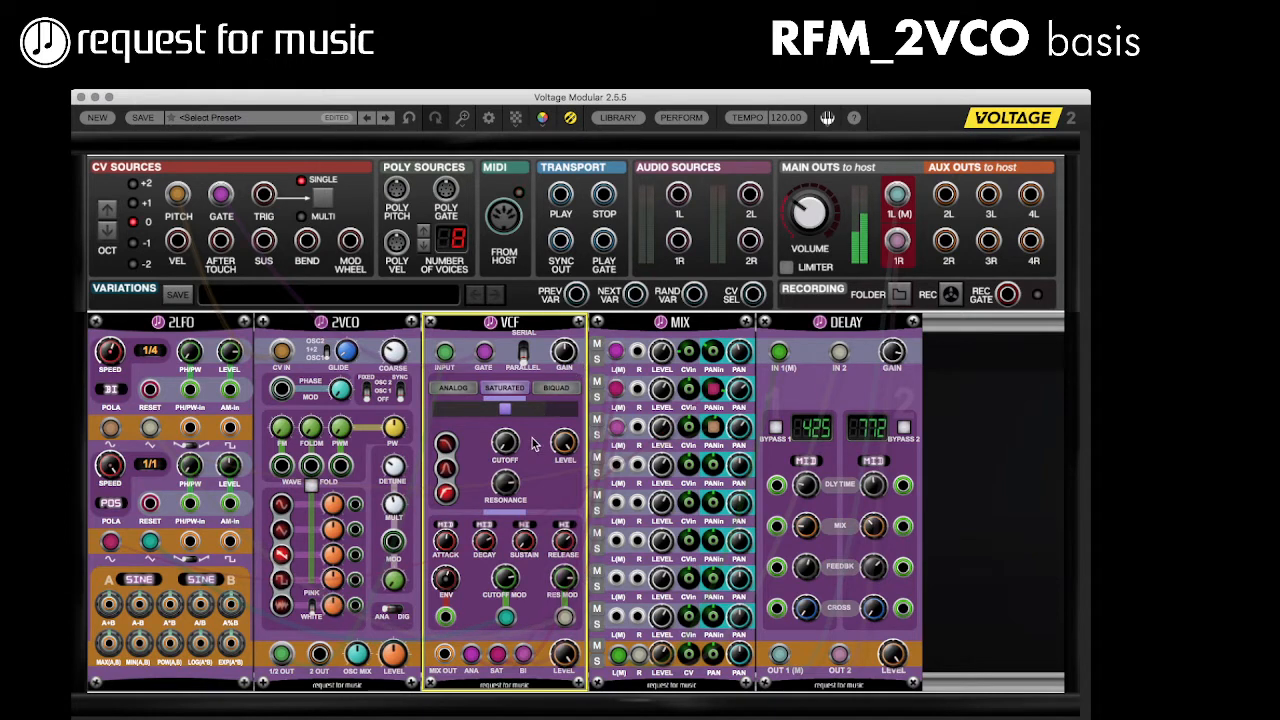
click(113, 364)
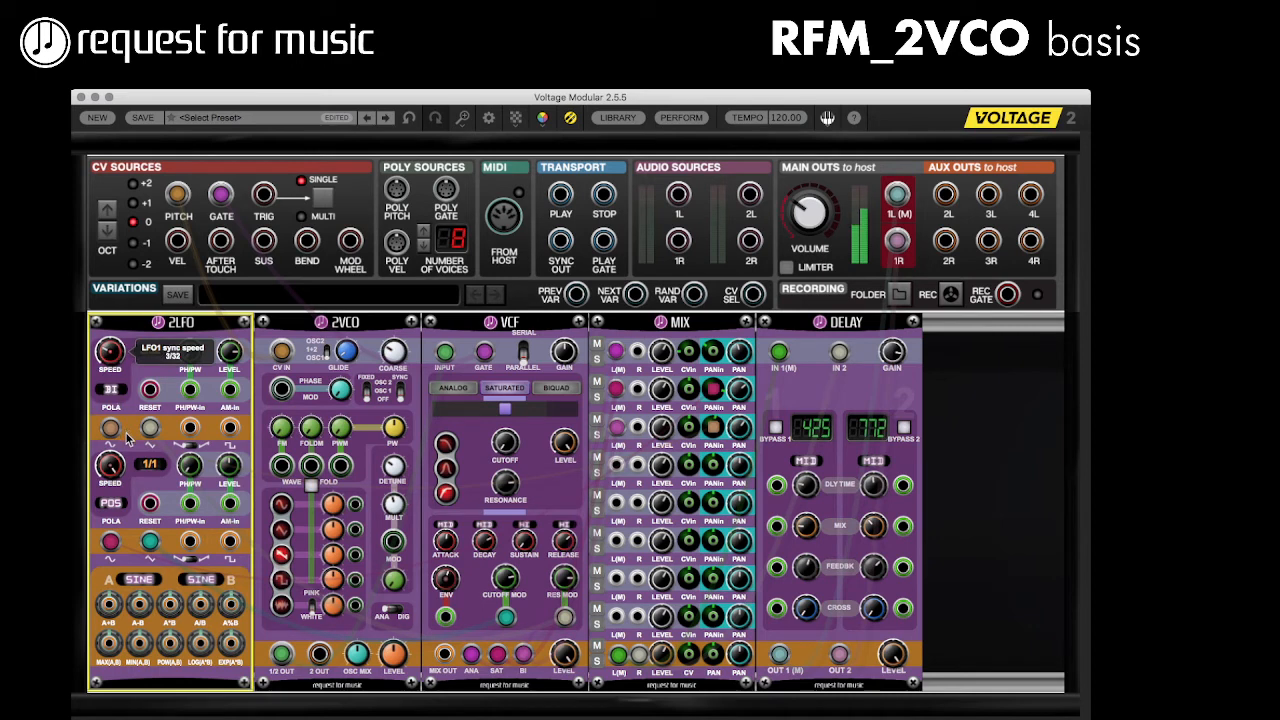
Step: Set the Saturated filter to lowpass and adjust its resonance and cutoff modulation amount
click(505, 487)
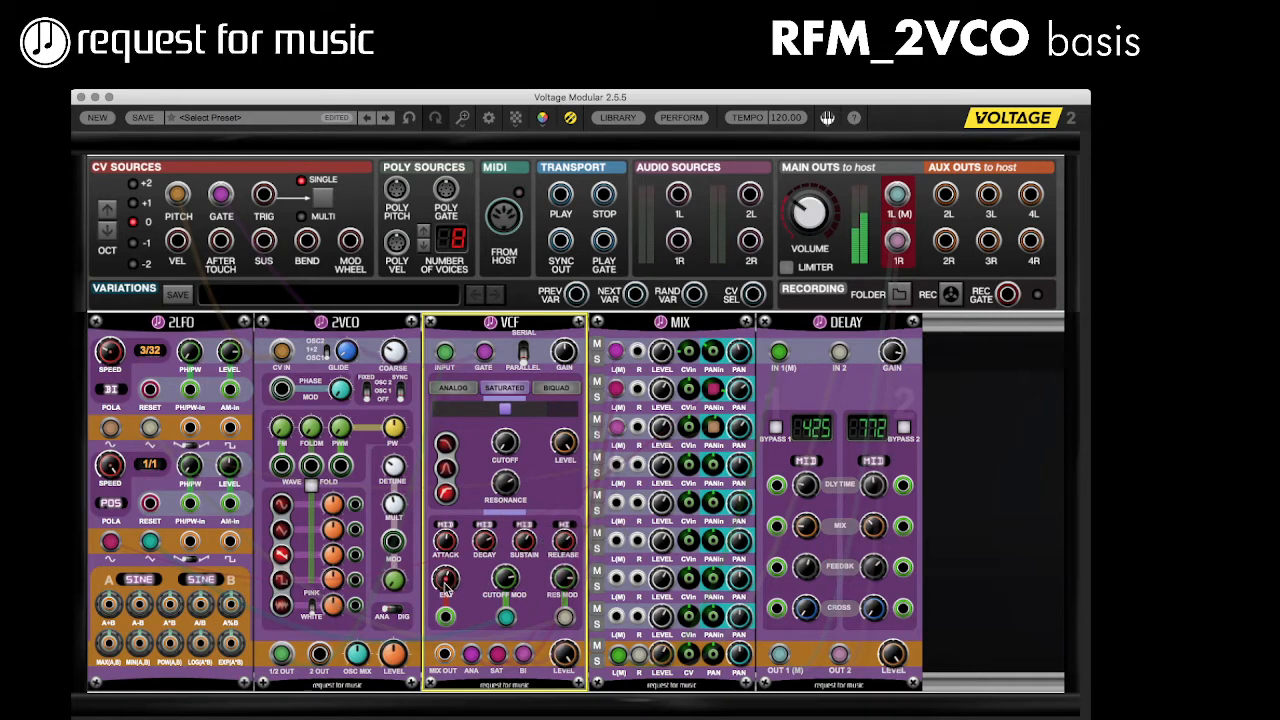
click(446, 447)
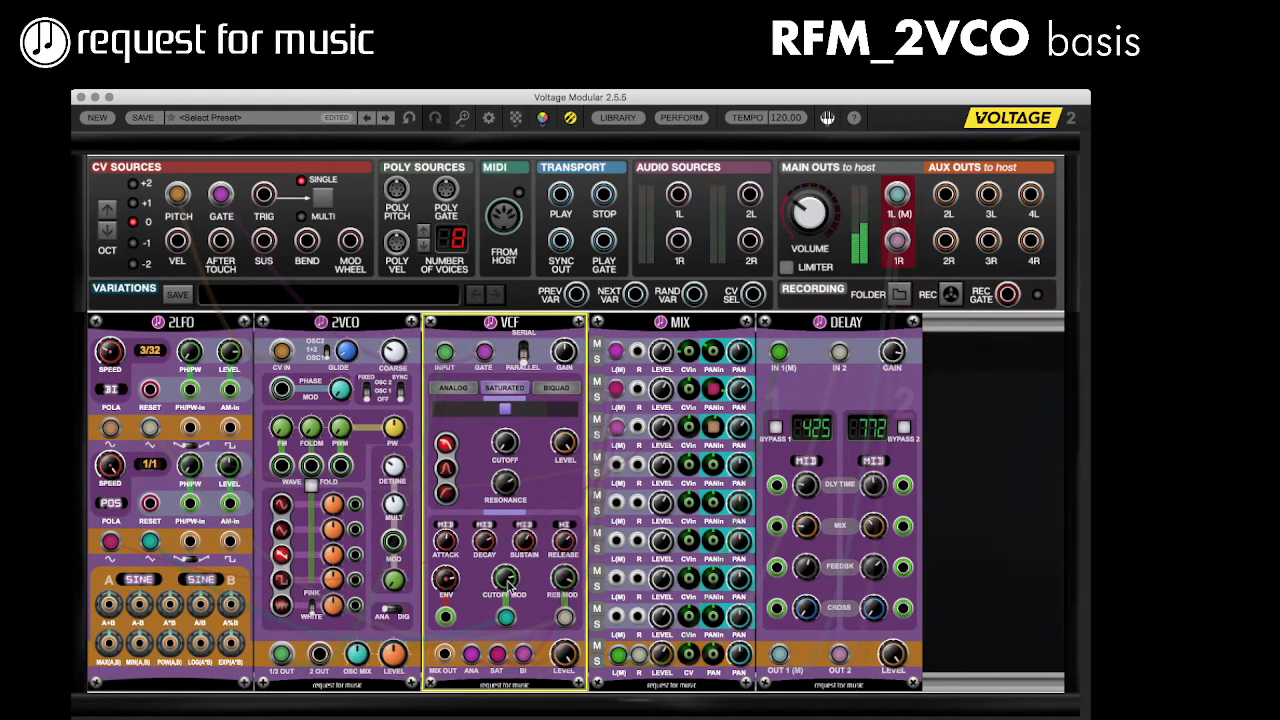
drag(506, 580, 519, 554)
Step: Set the Saturated filter's attack and release ranges to LOW and its resonance to 0.15
click(446, 525)
click(564, 526)
mouse_move(508, 580)
click(716, 388)
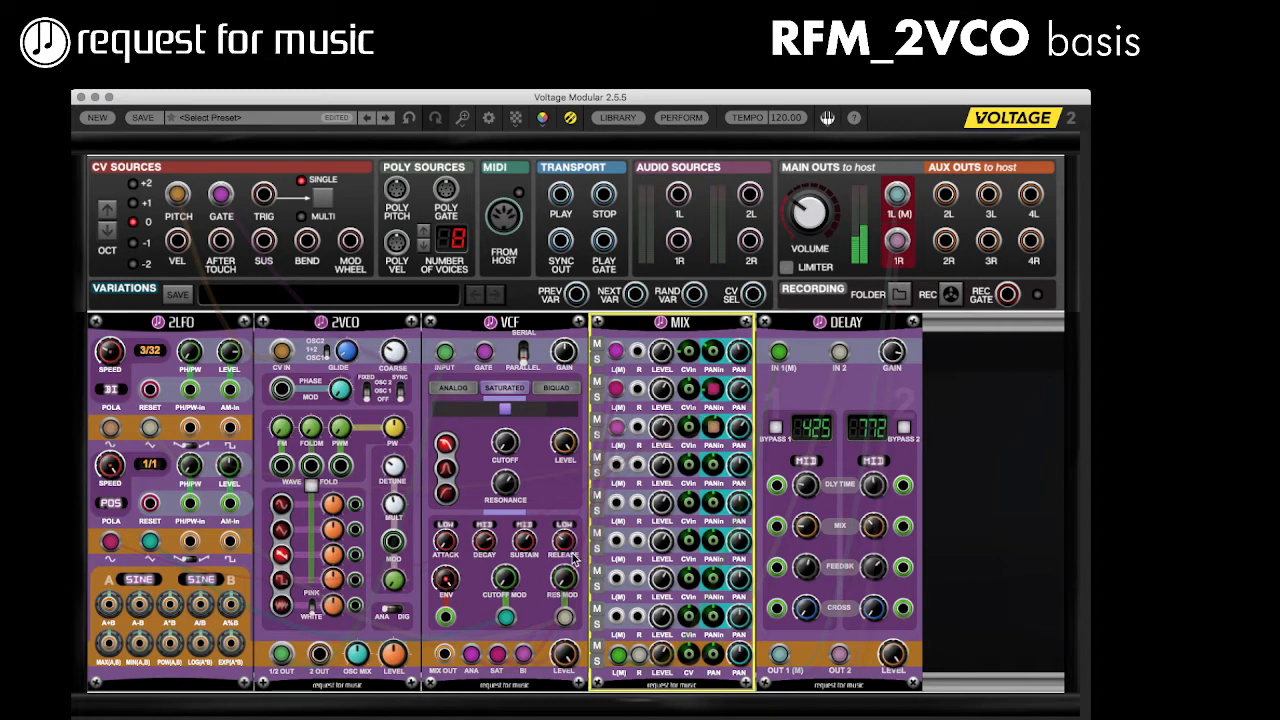
click(503, 488)
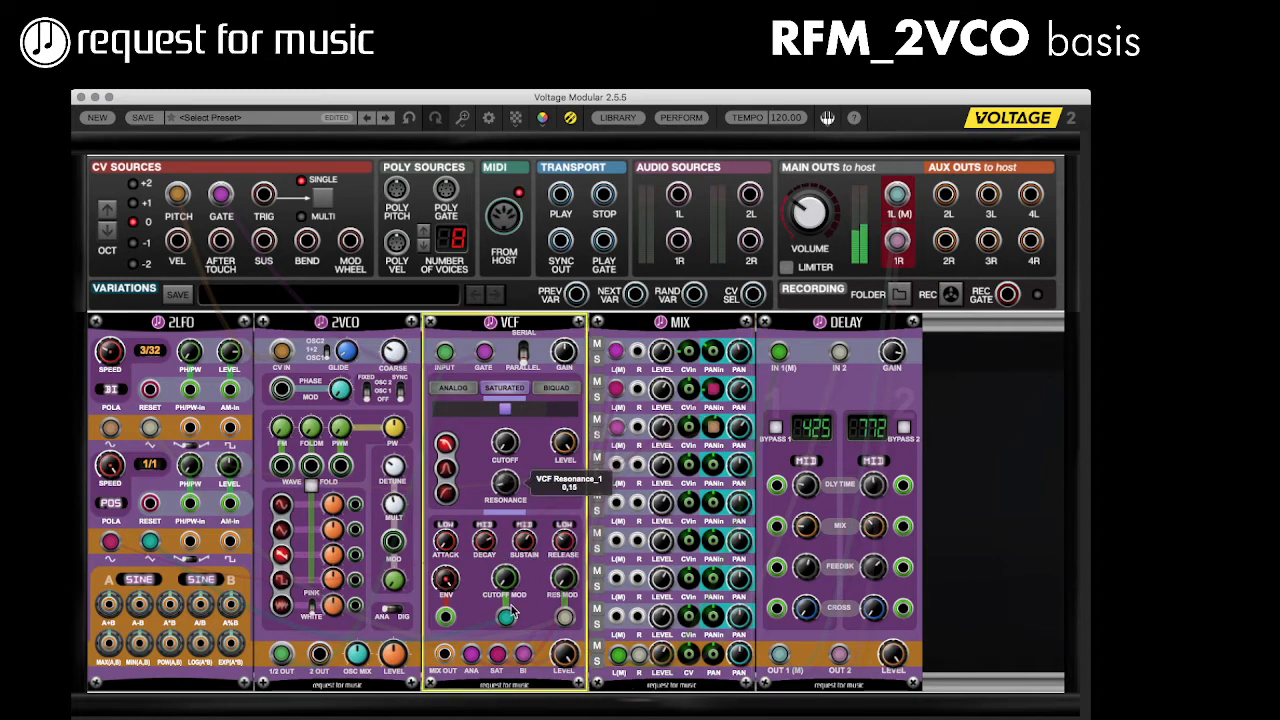
Step: Switch on the Analog filter, adjust its envelope amount and set its attack range to MID
click(460, 389)
click(456, 412)
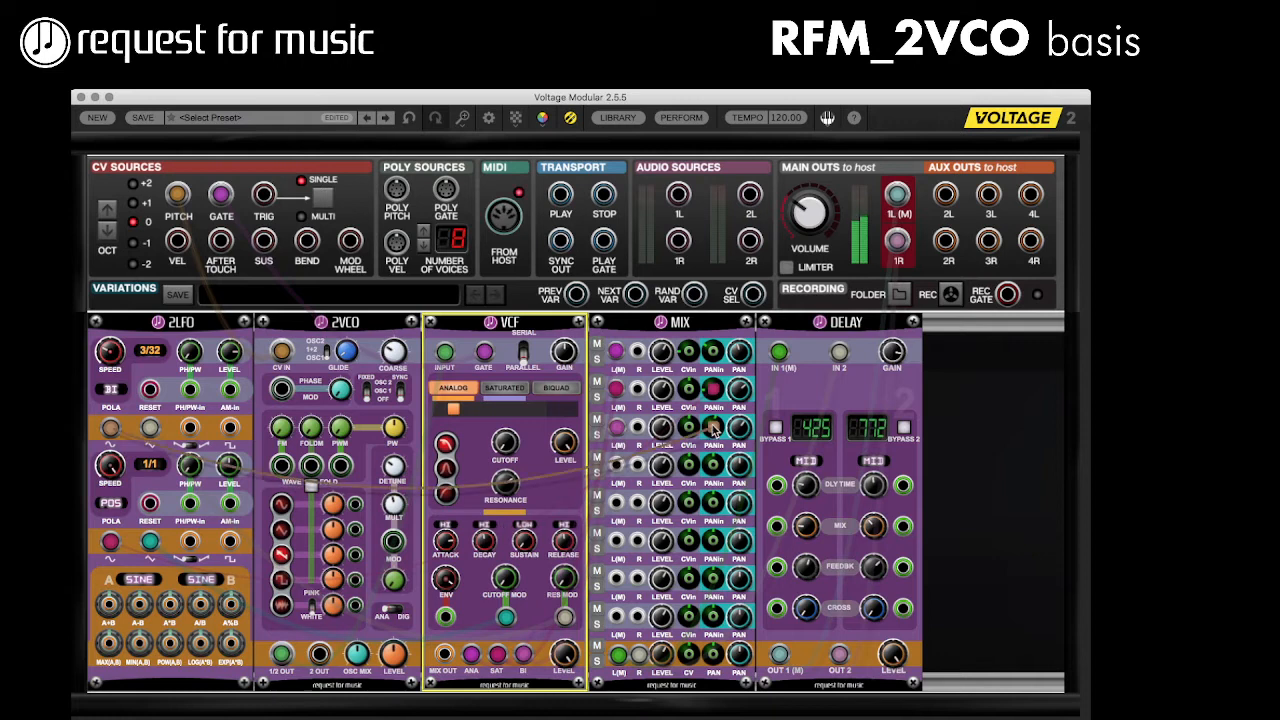
click(738, 352)
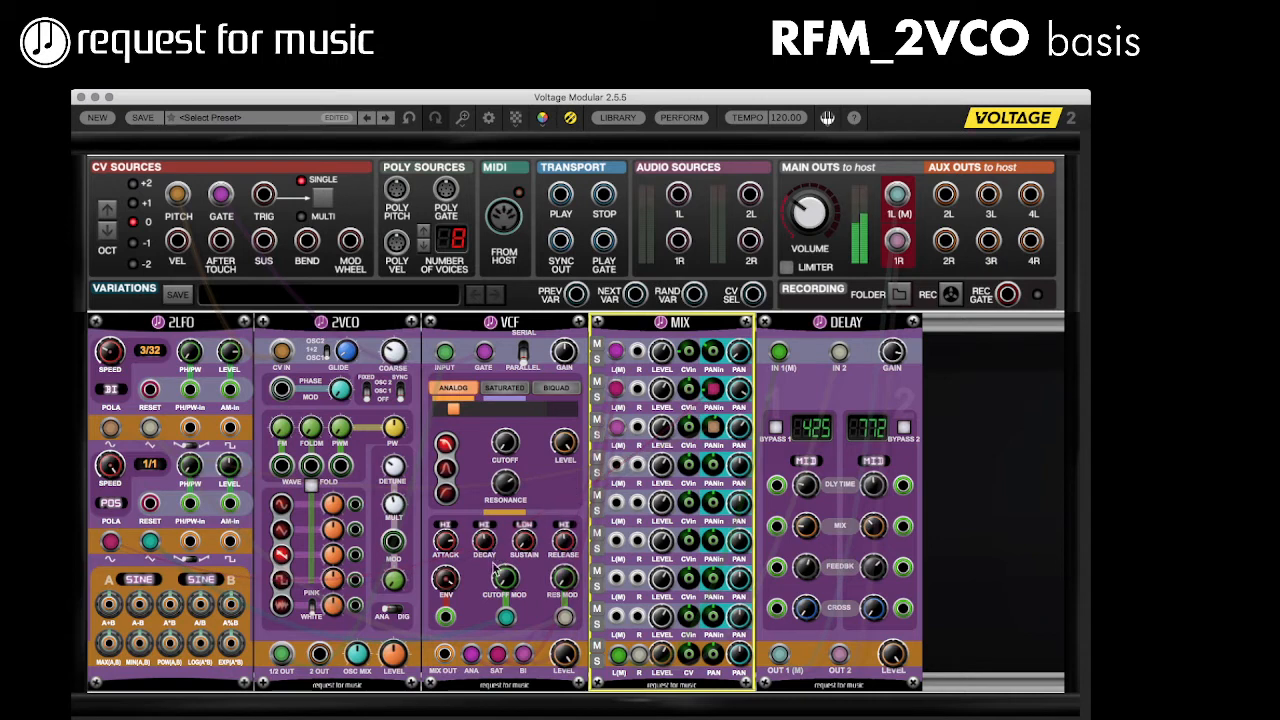
click(447, 579)
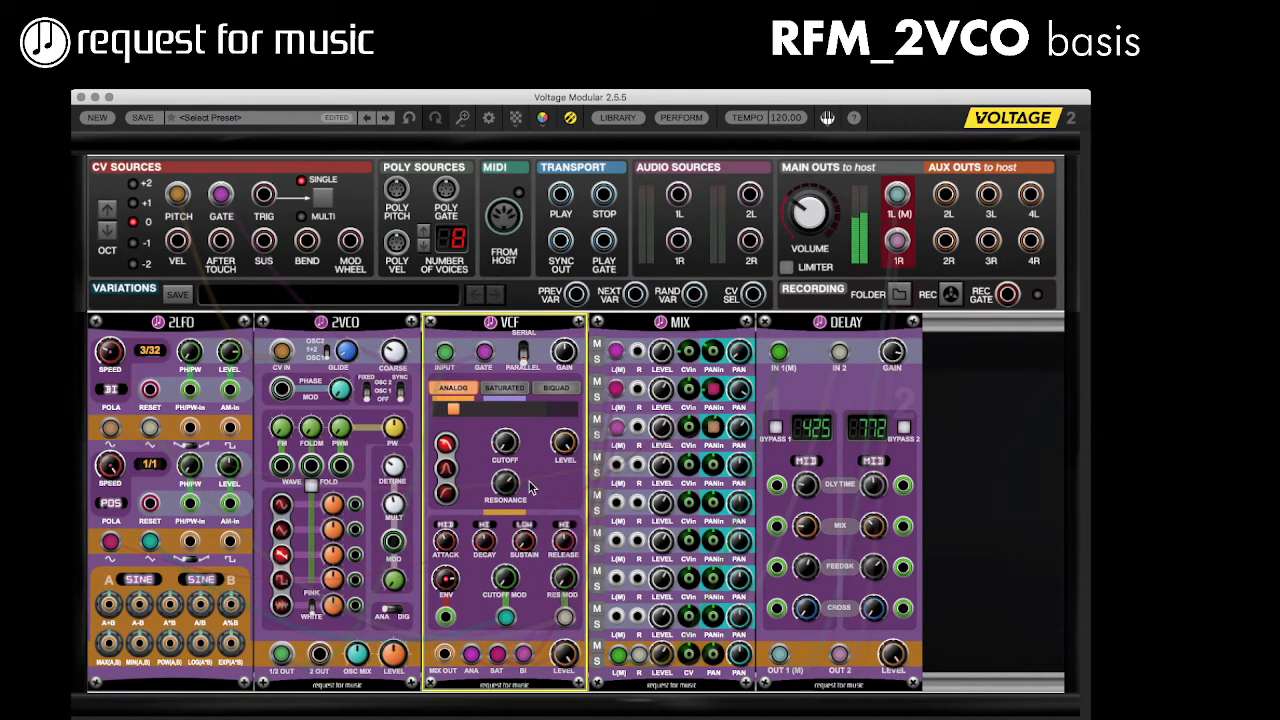
Step: Unpatch the LFO cables from the VCF's cutoff and resonance modulation inputs and adjust mixer channel 1's pan
click(507, 409)
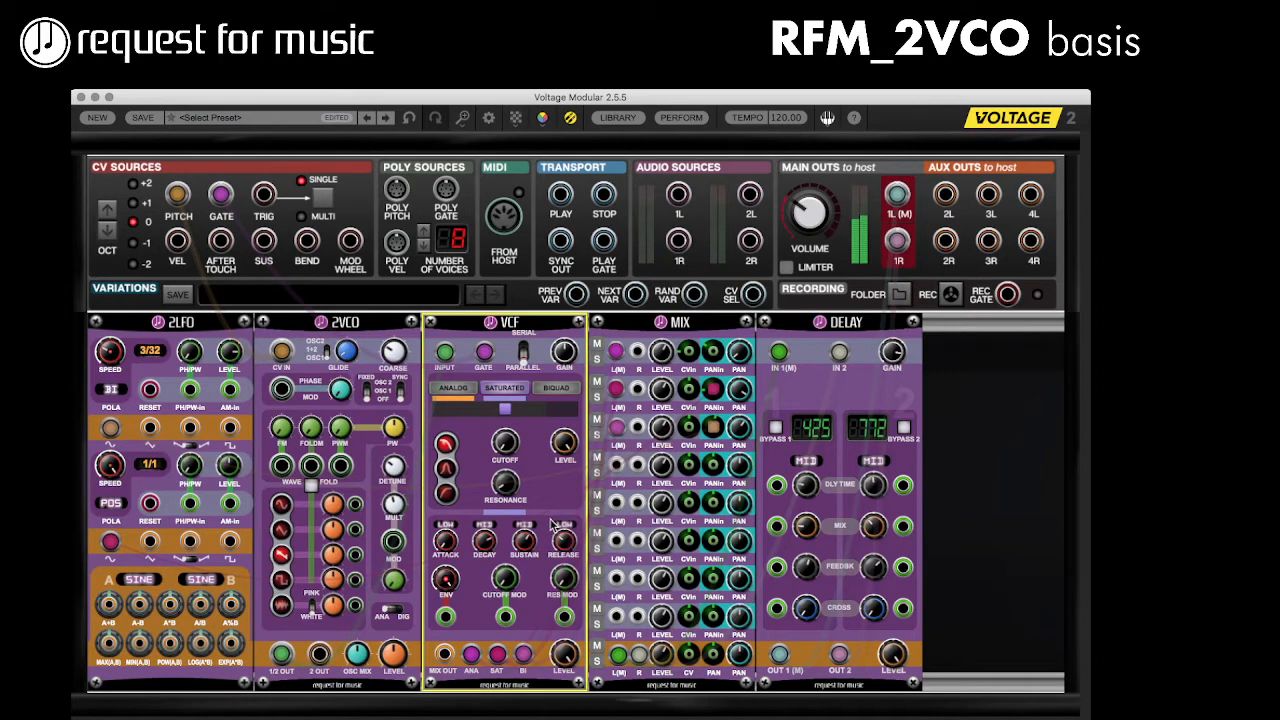
click(740, 357)
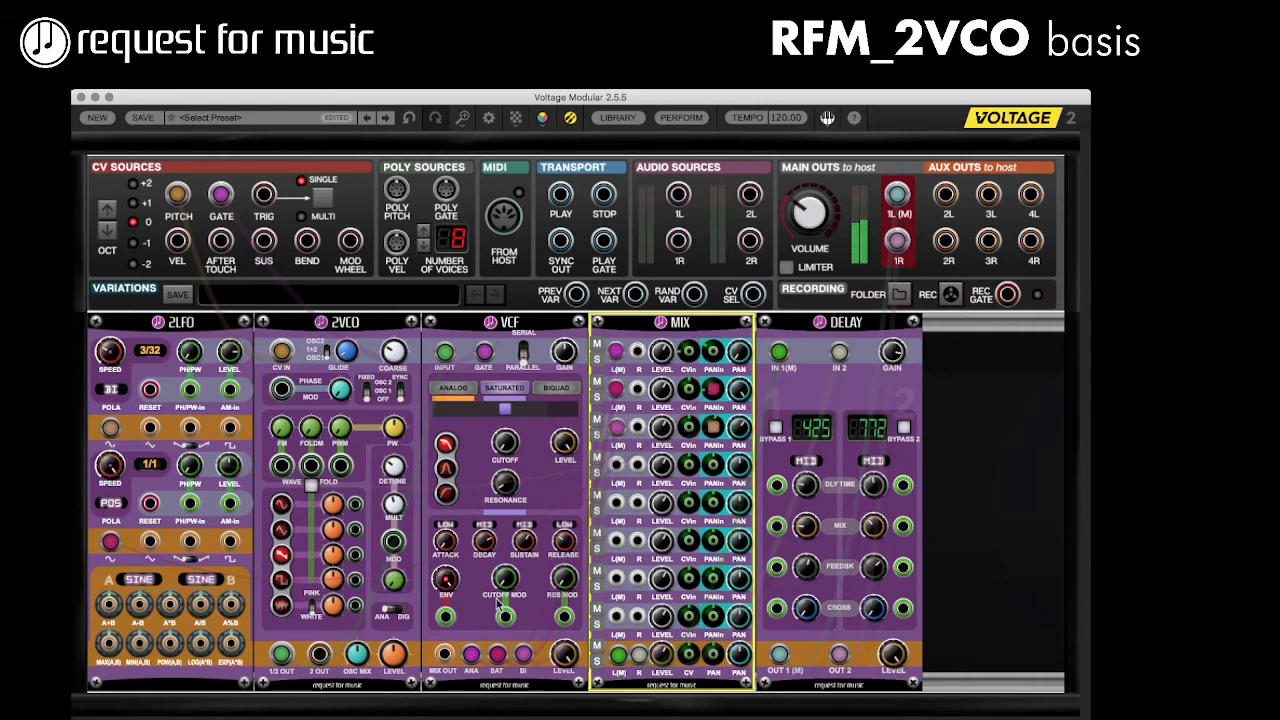
Step: Set the Analog filter's resonance to 0.43, switch it to highpass and set its envelope amount to 0.17
click(463, 388)
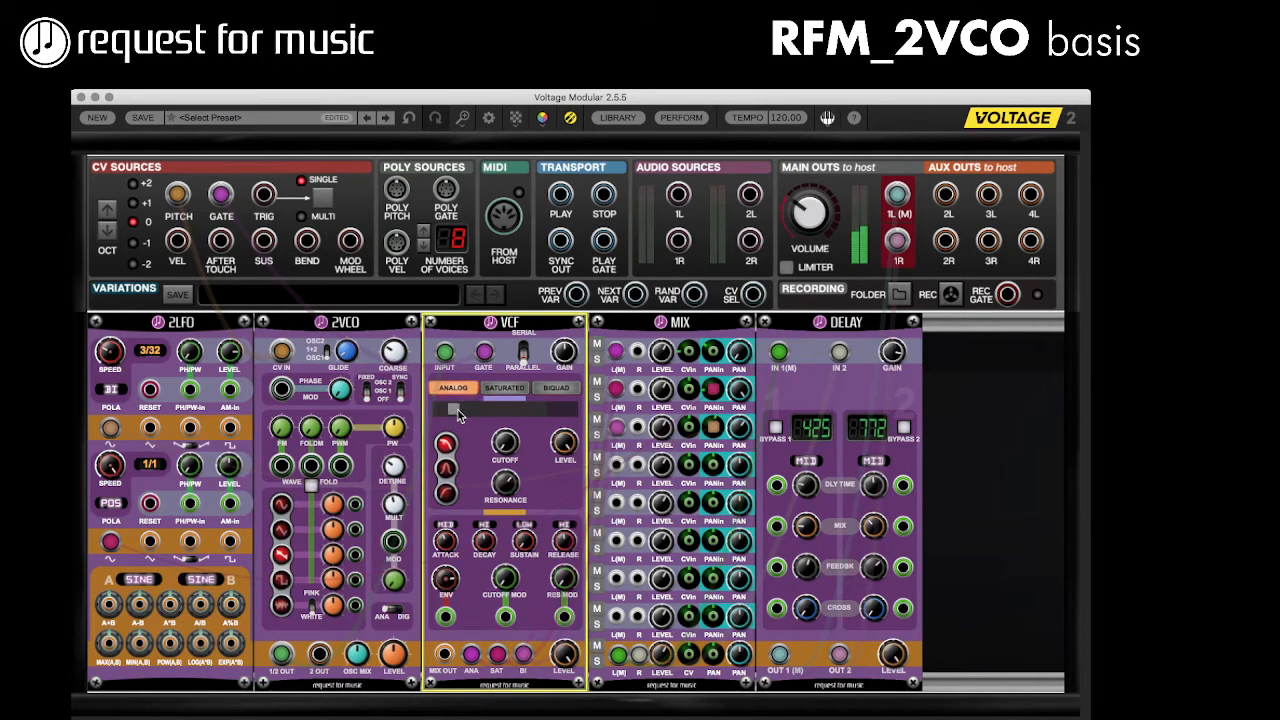
click(455, 410)
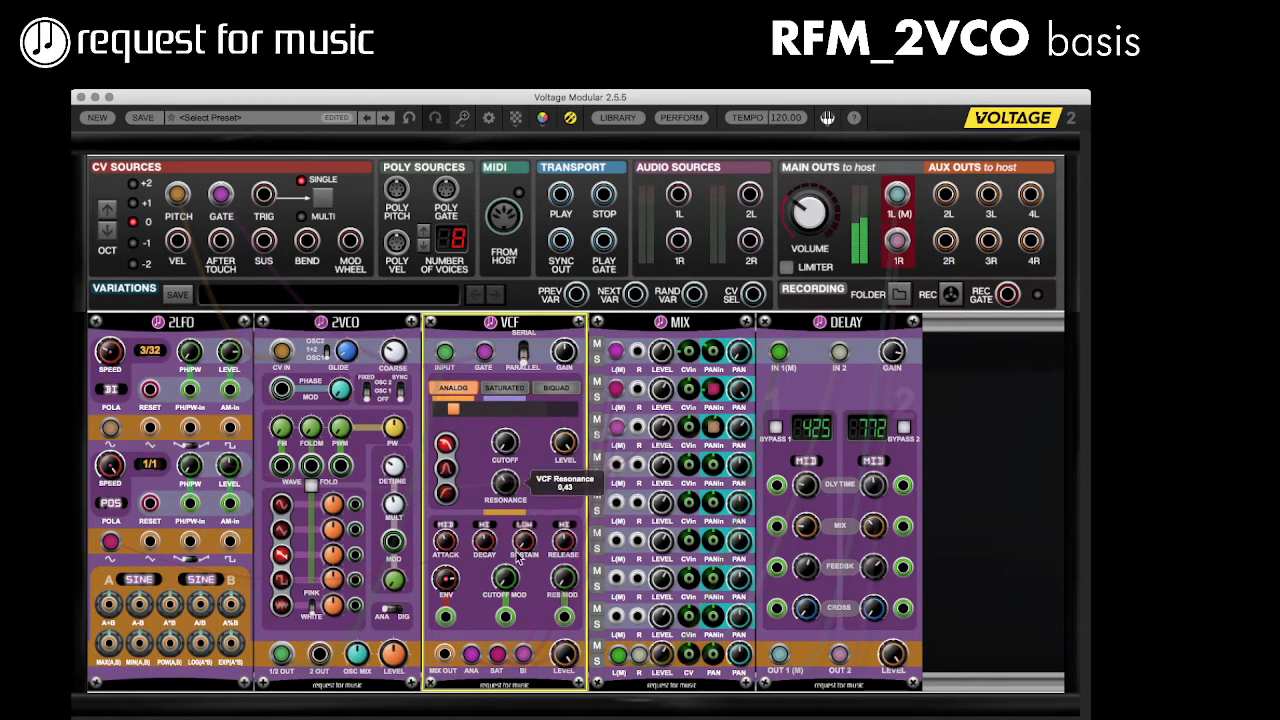
click(450, 494)
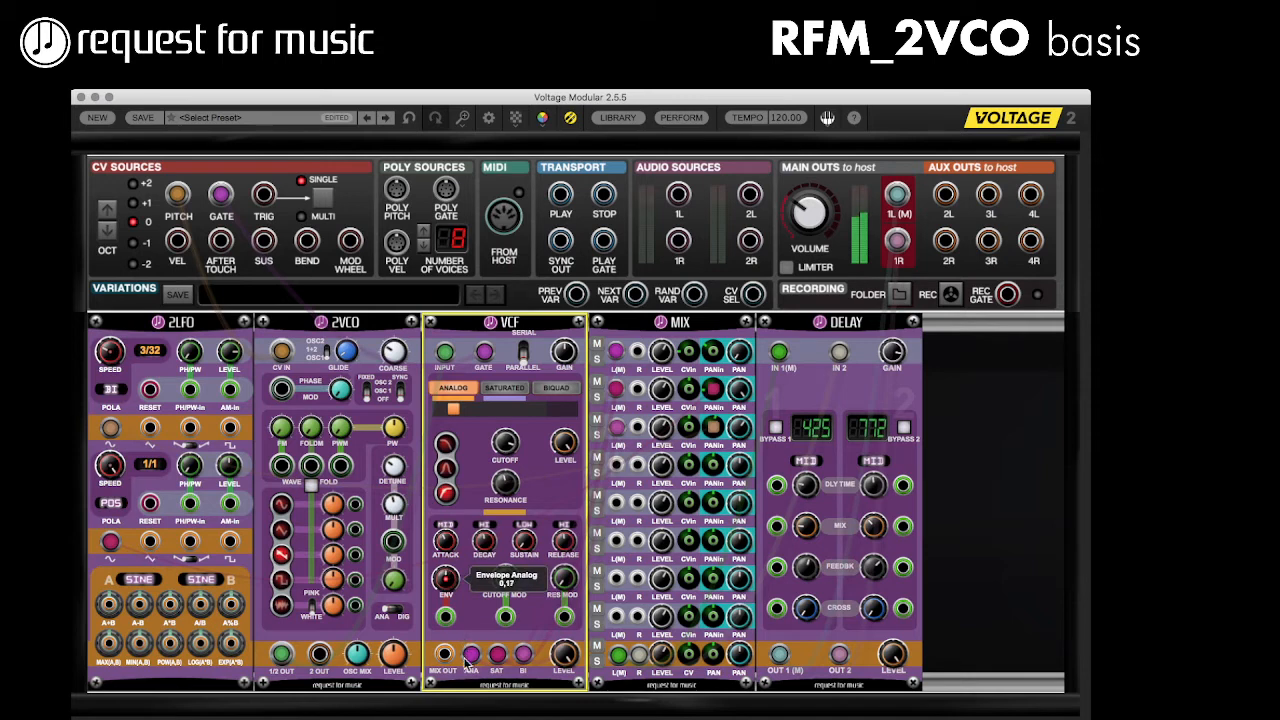
Step: Give the Analog filter LOW attack and decay ranges with attack 0.01, MID sustain and release ranges, and return it to lowpass
mouse_move(449, 539)
mouse_down()
mouse_move(456, 581)
mouse_move(452, 549)
mouse_up()
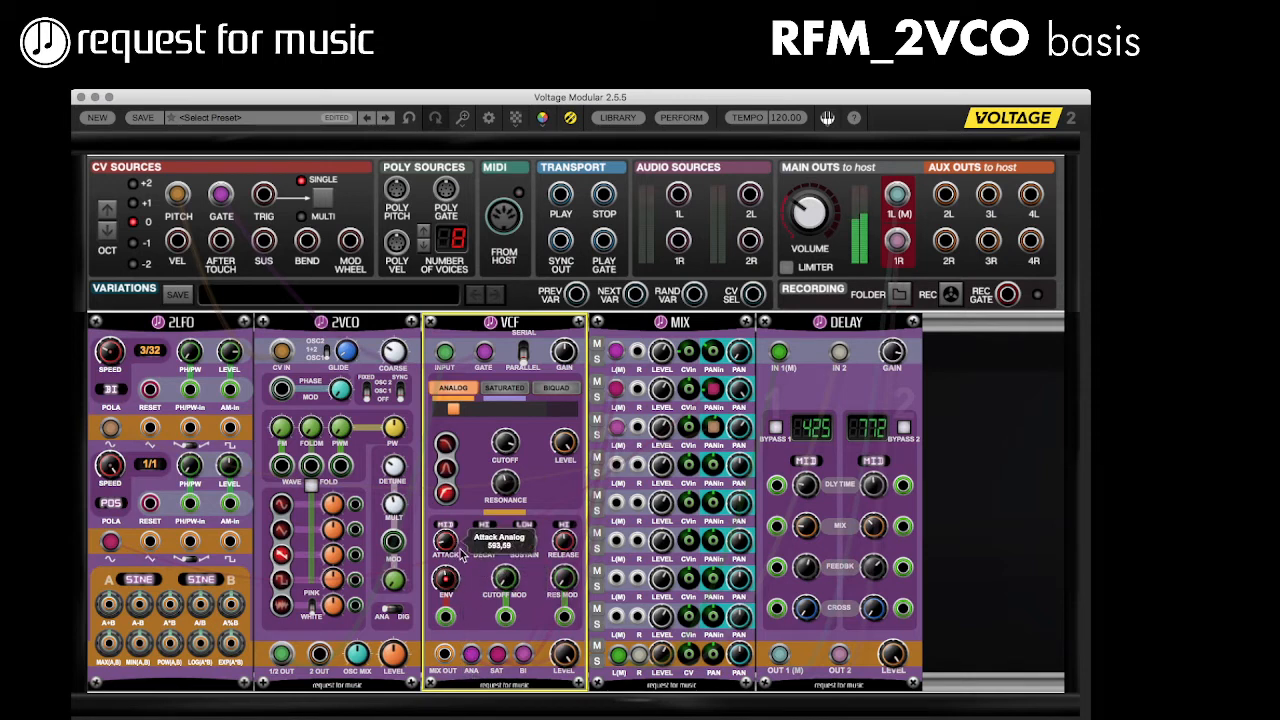
click(447, 525)
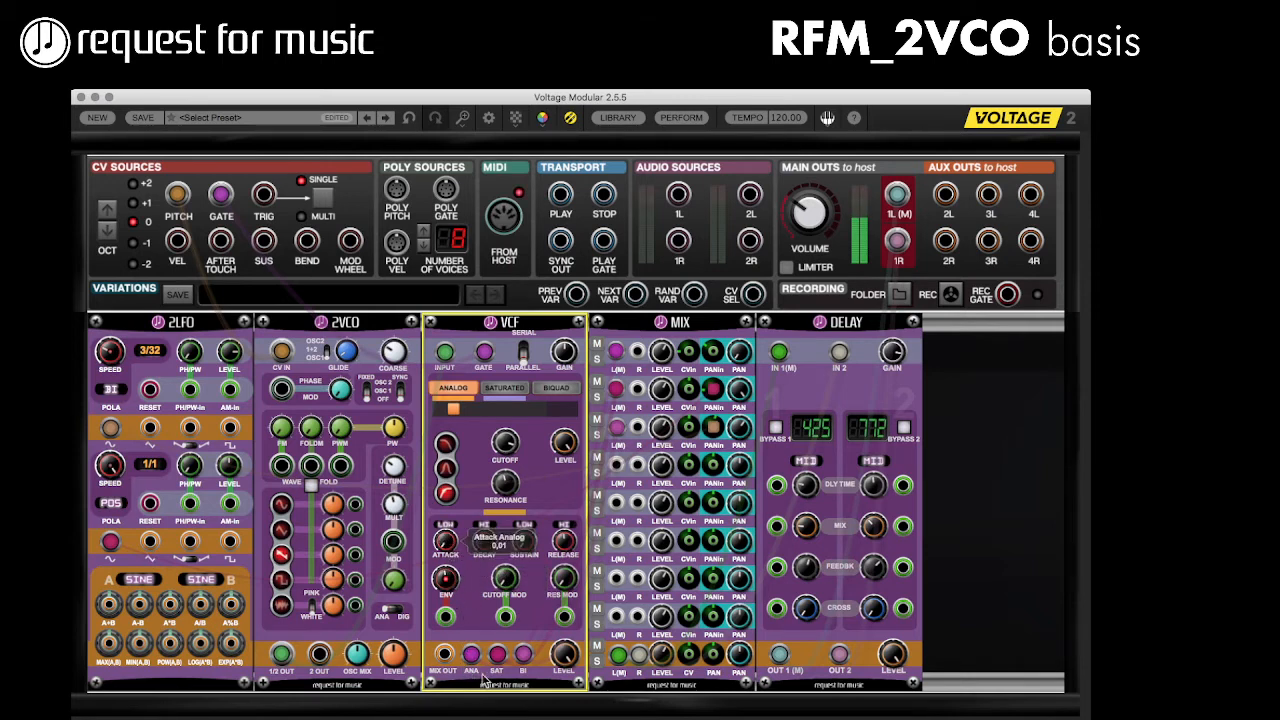
click(483, 524)
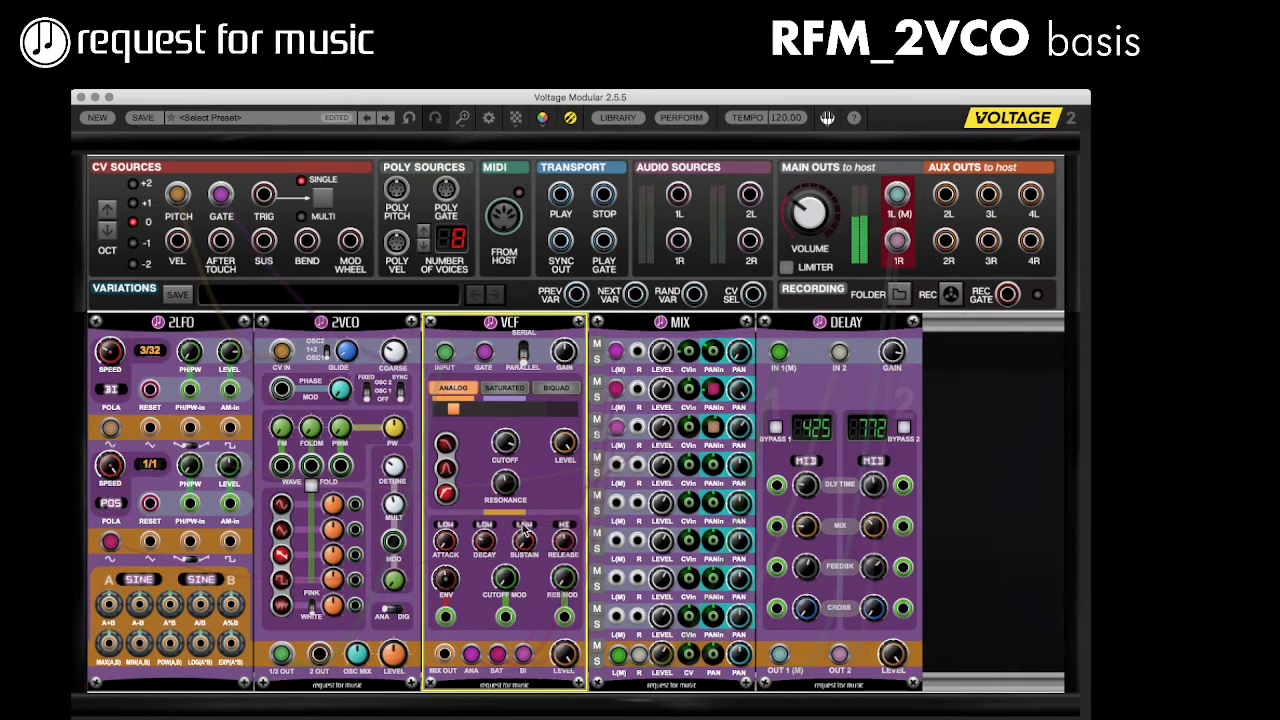
click(526, 524)
click(447, 446)
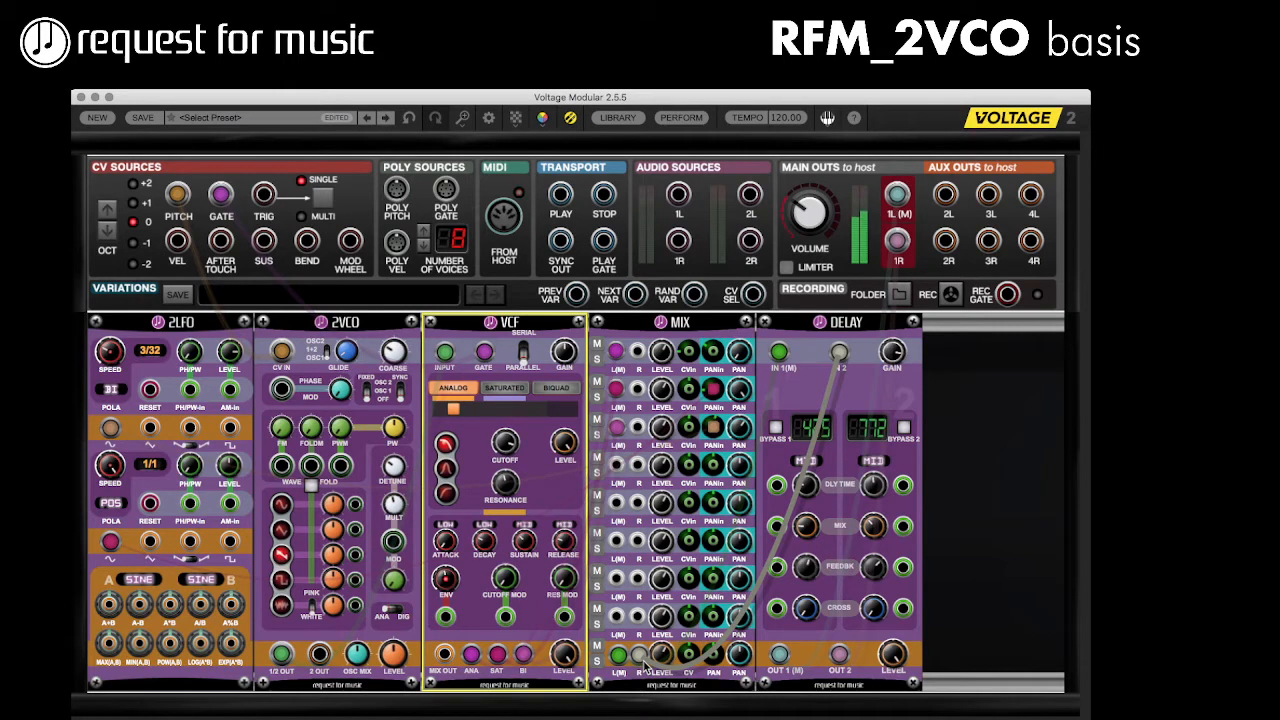
drag(641, 657, 566, 578)
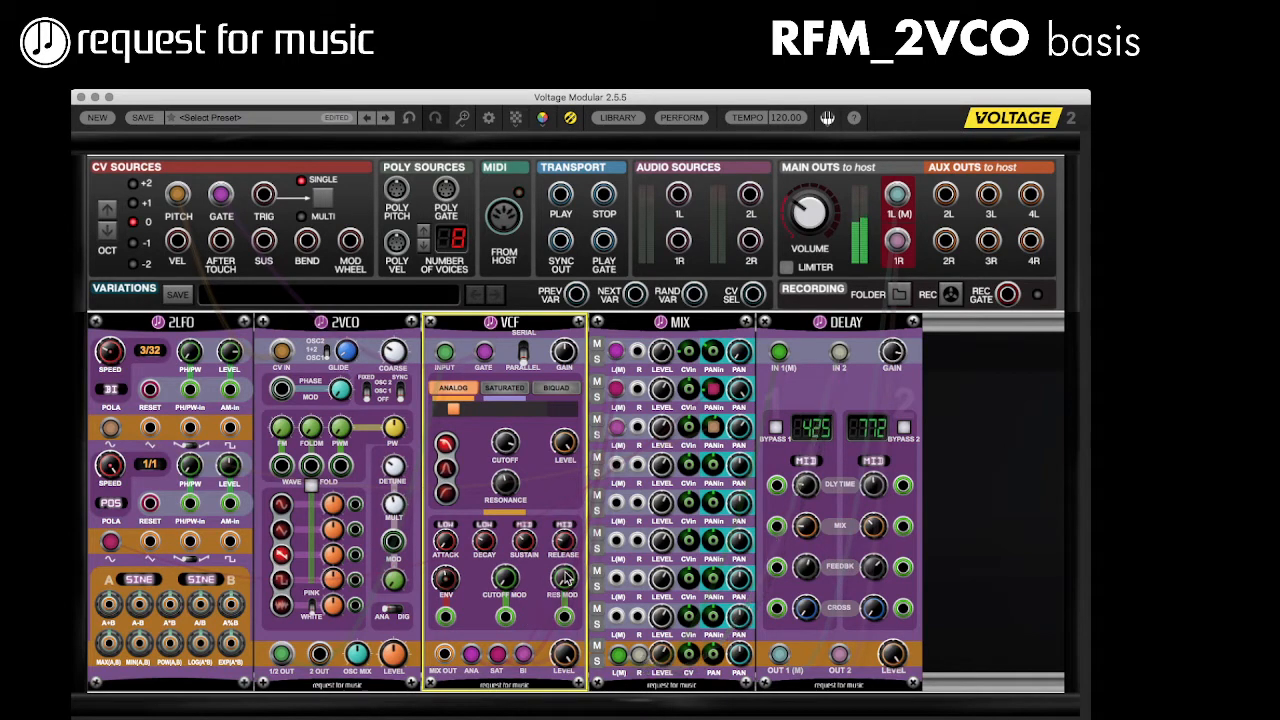
Step: Adjust the first delay's mix, the Analog filter's cutoff and the 2VCO's glide
click(805, 527)
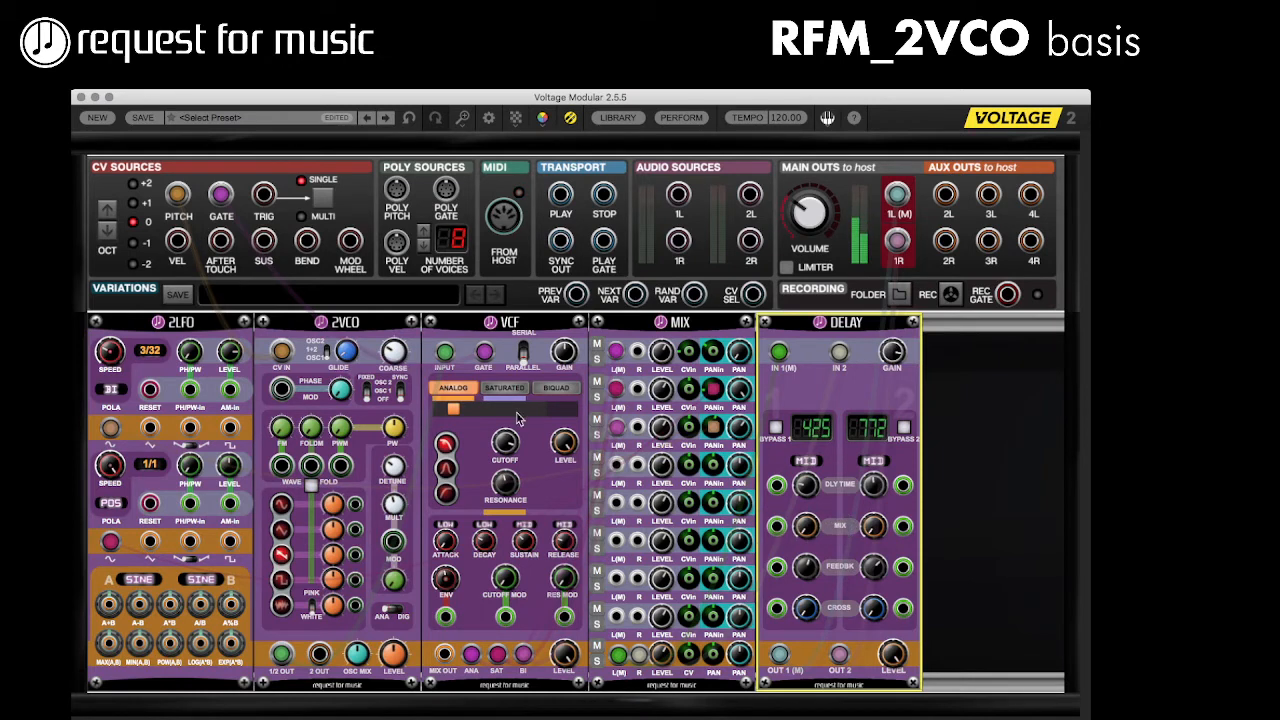
click(516, 444)
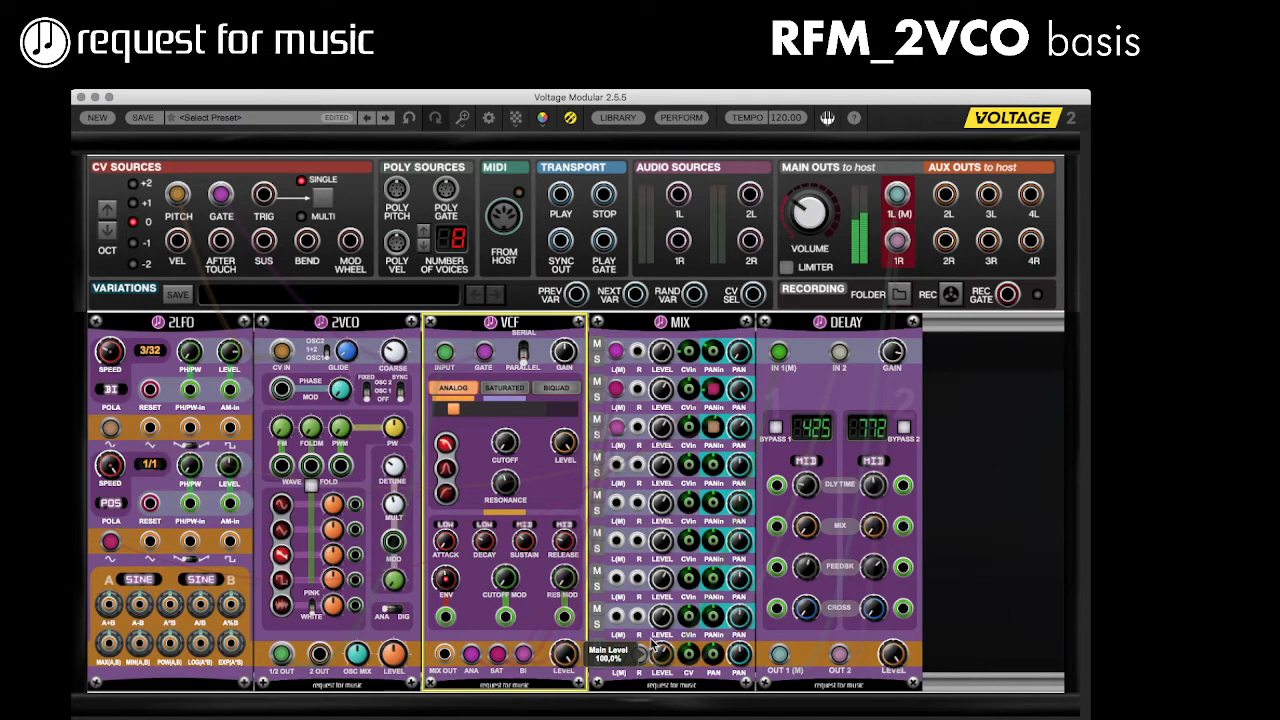
click(346, 356)
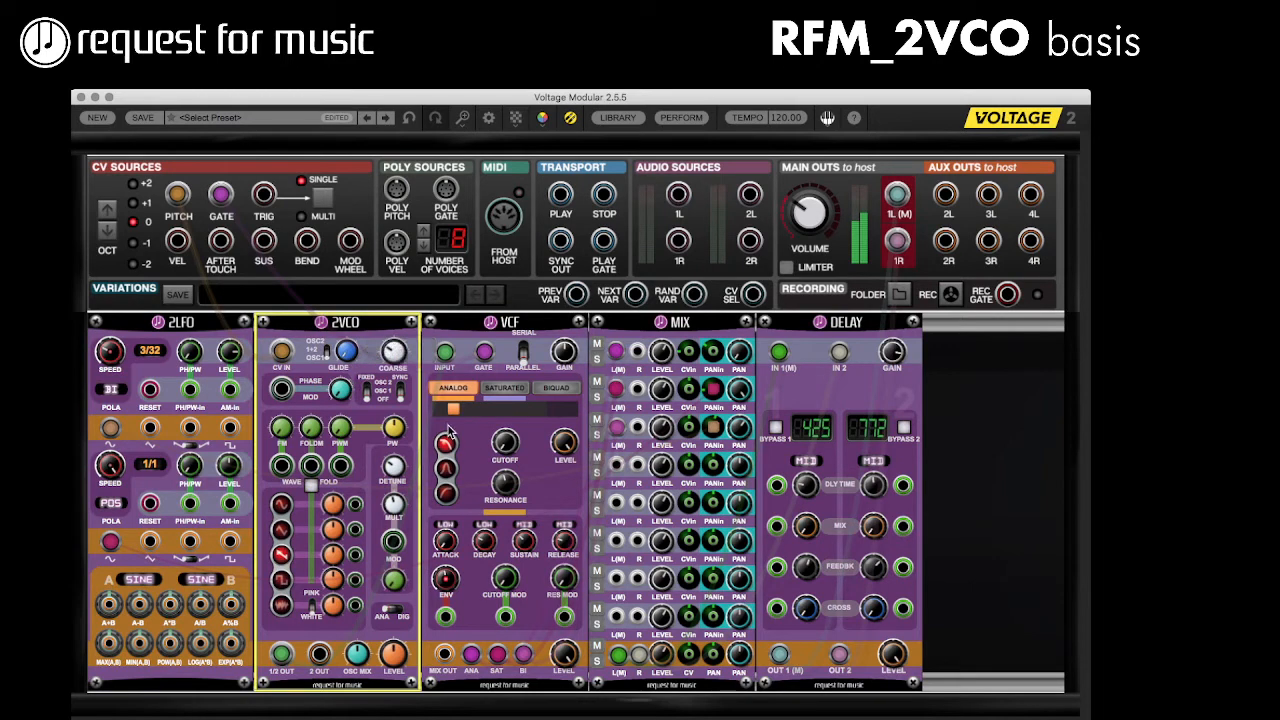
Step: Set the Analog filter's sustain range to LOW, its sustain to 0.14 and its envelope amount to 0.18
click(486, 542)
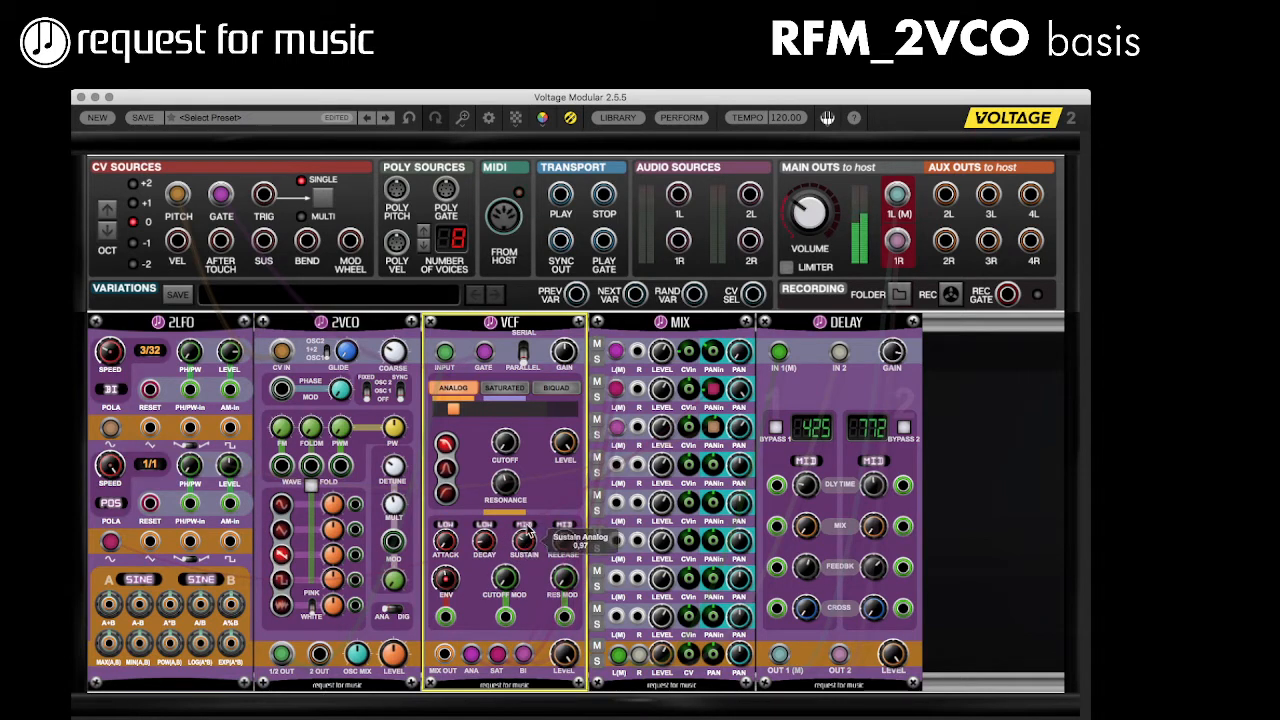
click(526, 524)
drag(524, 543, 524, 548)
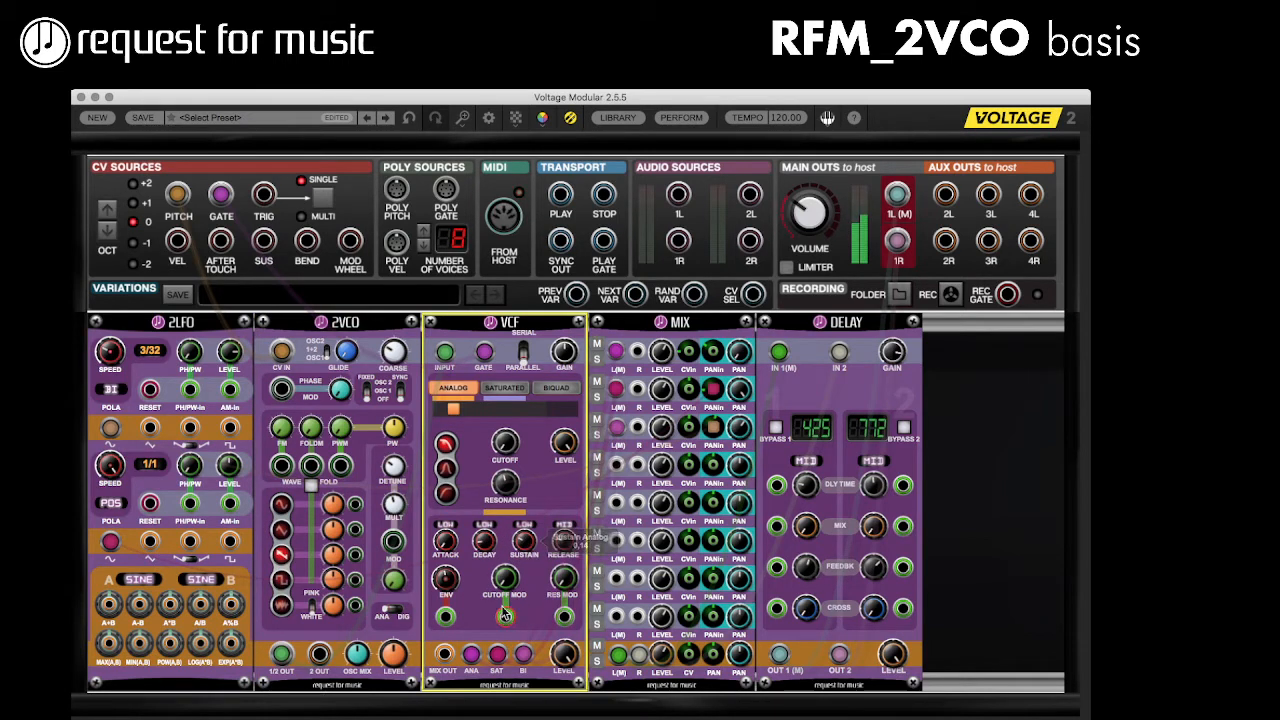
mouse_move(447, 571)
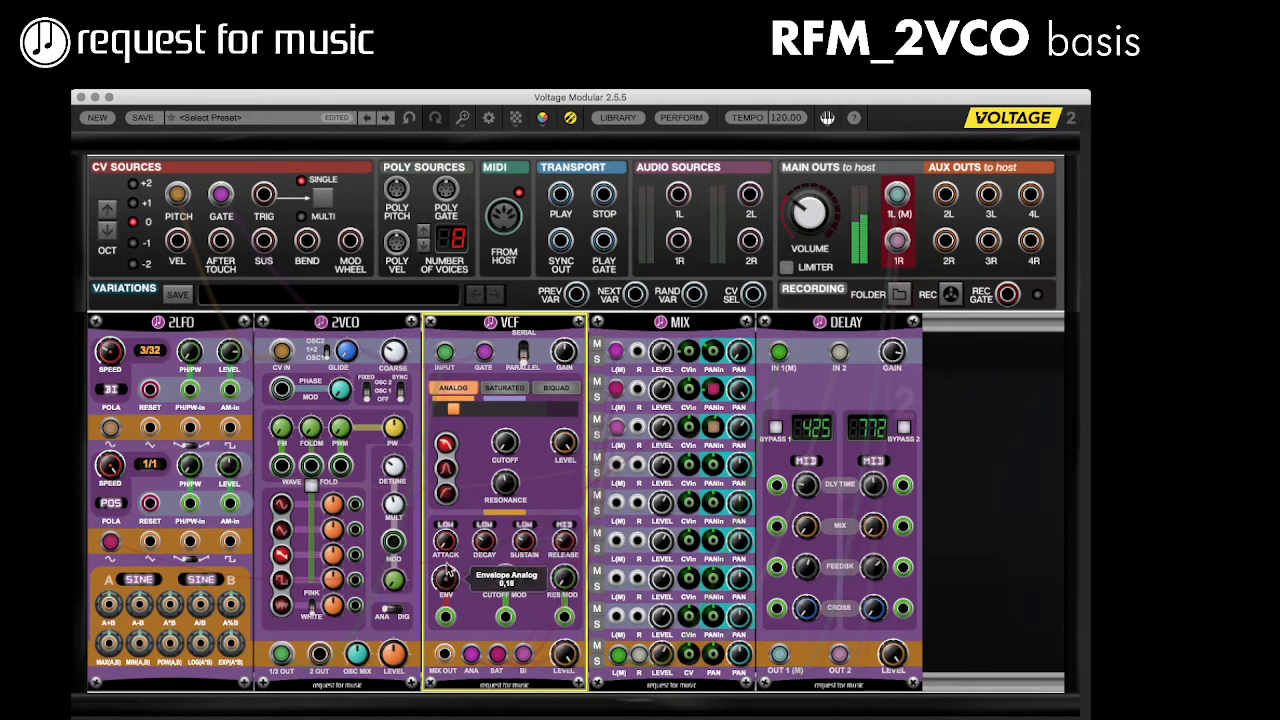
Step: Set the Saturated filter's sustain range to LOW with sustain at 0.00, and adjust its decay
click(510, 388)
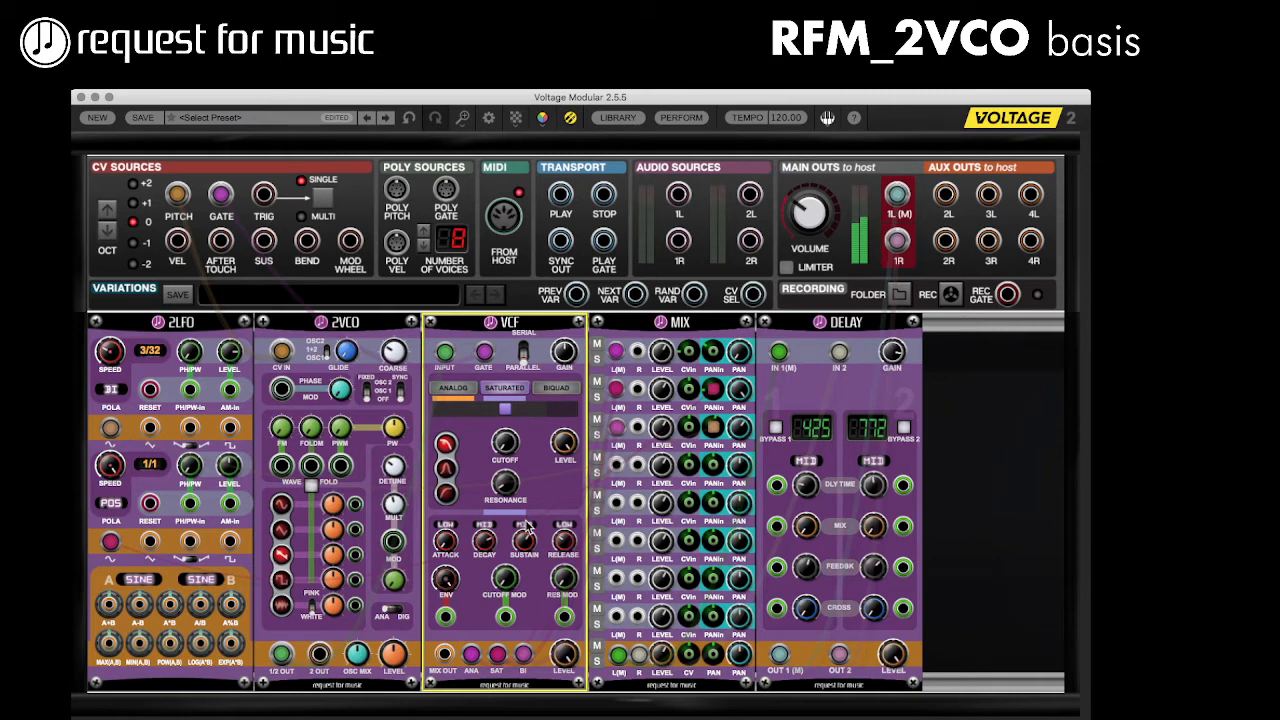
mouse_move(528, 561)
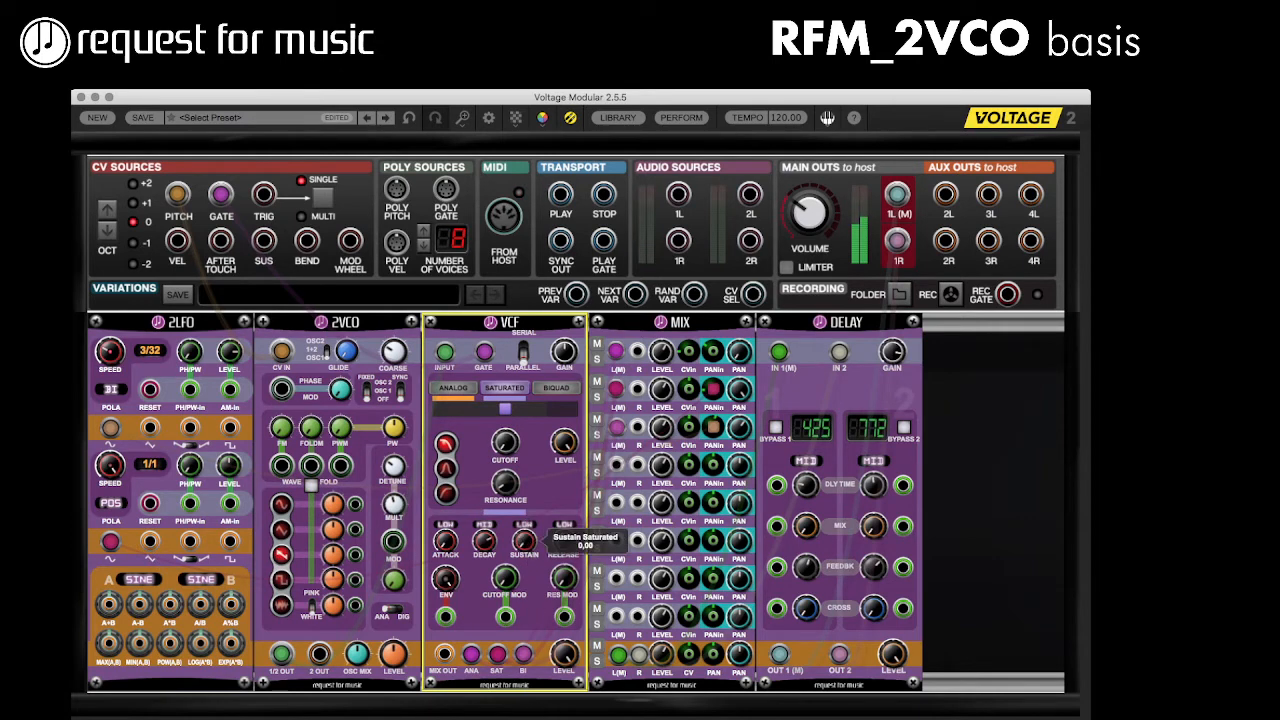
click(485, 527)
click(485, 527)
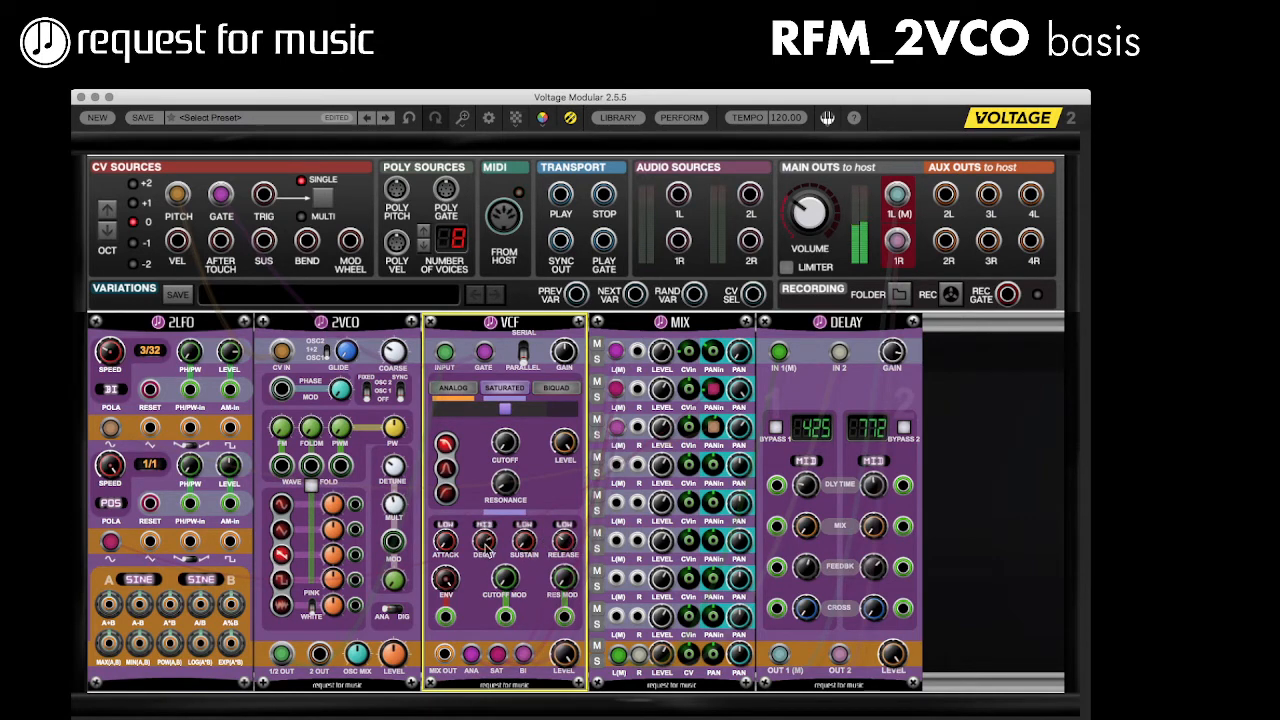
drag(486, 543, 486, 618)
Step: Switch on the Biquad filter, set its type to LOWPASS and adjust mixer channel 3's pan
click(557, 389)
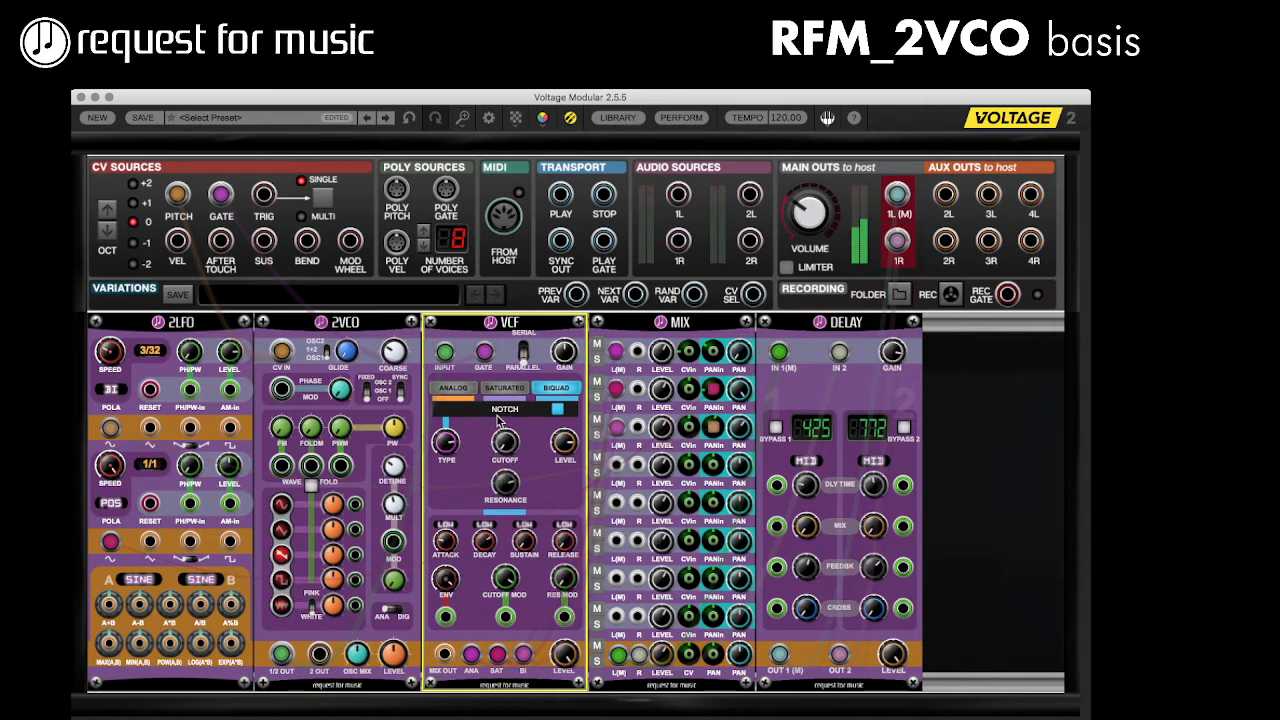
drag(447, 445, 449, 490)
click(455, 388)
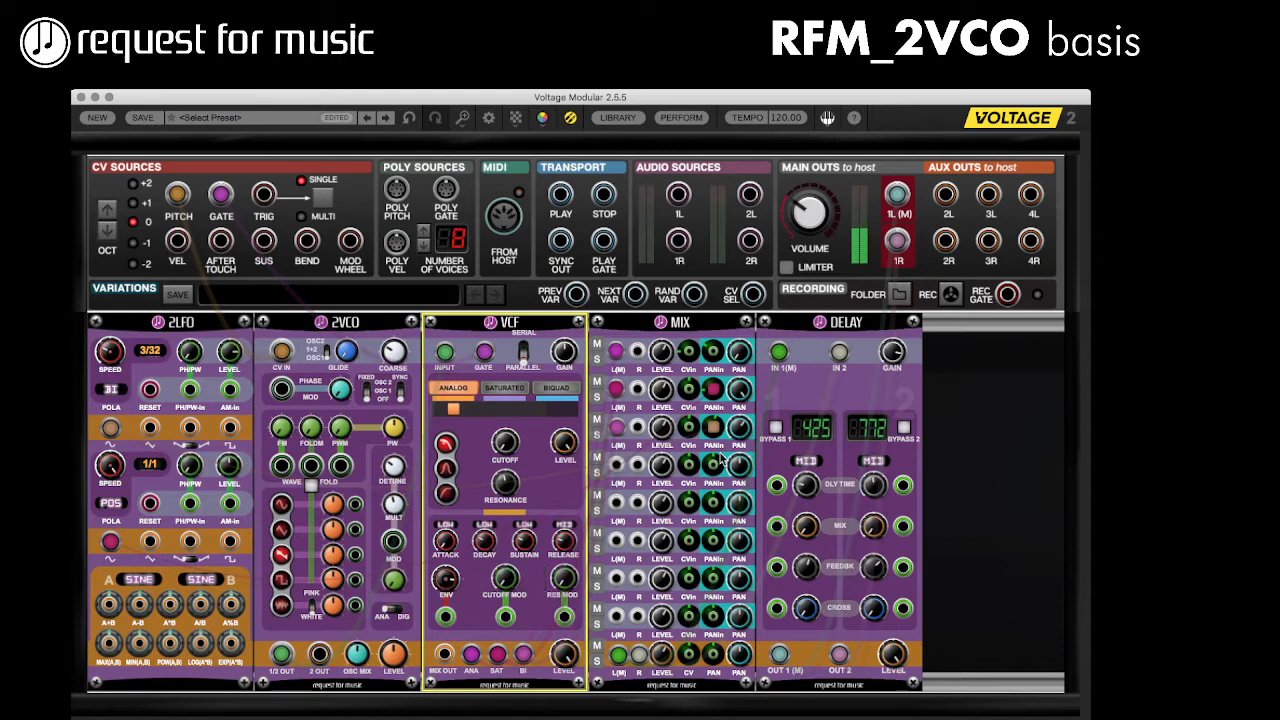
drag(743, 428, 747, 445)
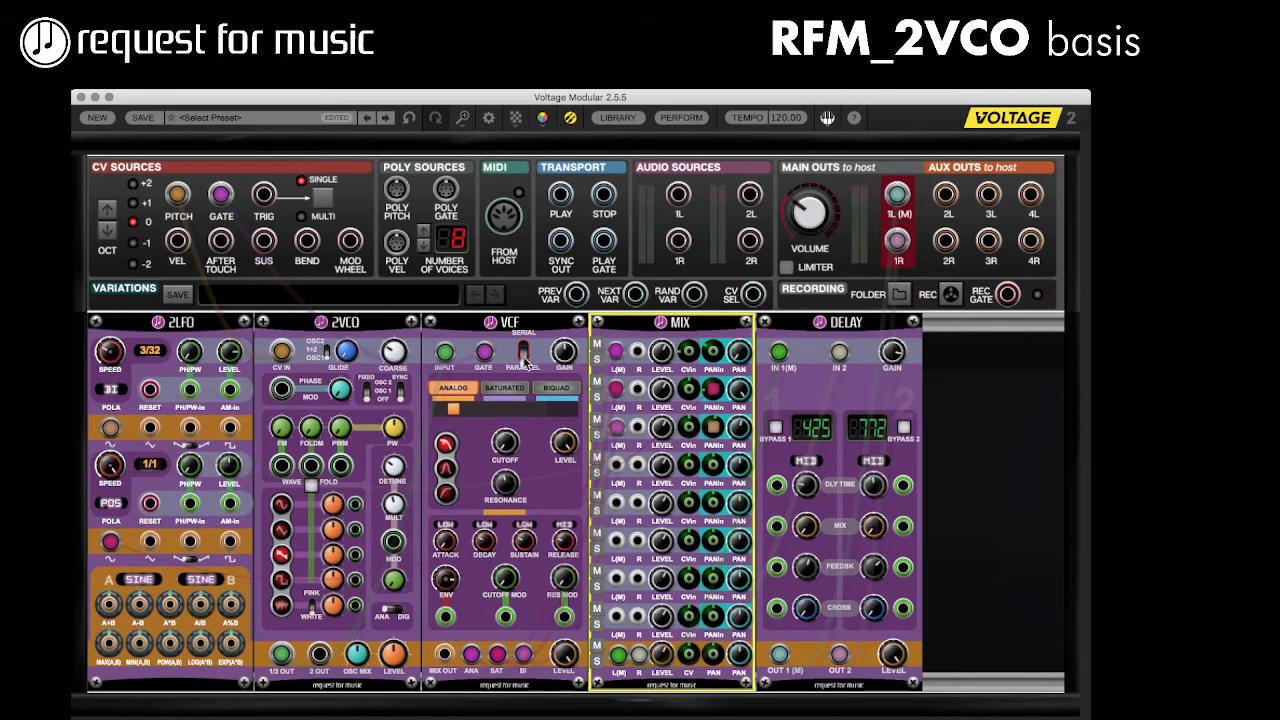
Step: Switch the VCF to serial routing, feed mixer channel 1 from its MIX OUT only and adjust that channel's pan
click(524, 356)
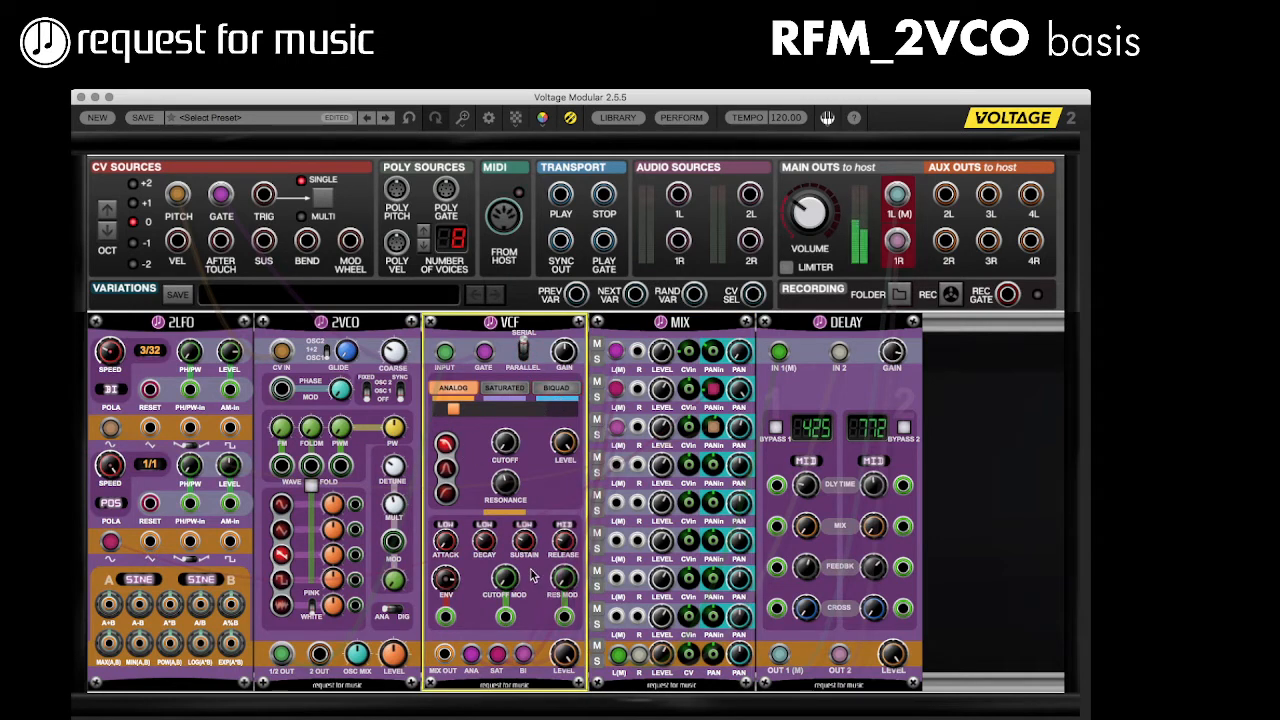
drag(471, 657, 497, 656)
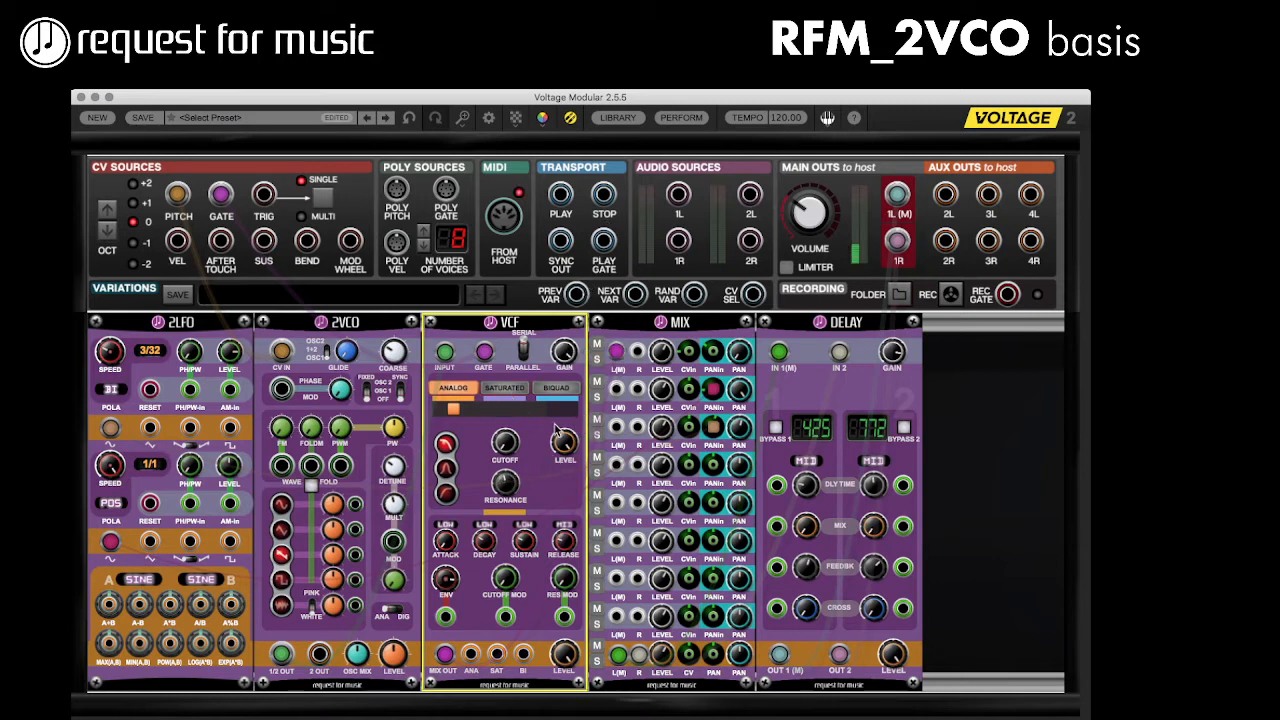
click(740, 354)
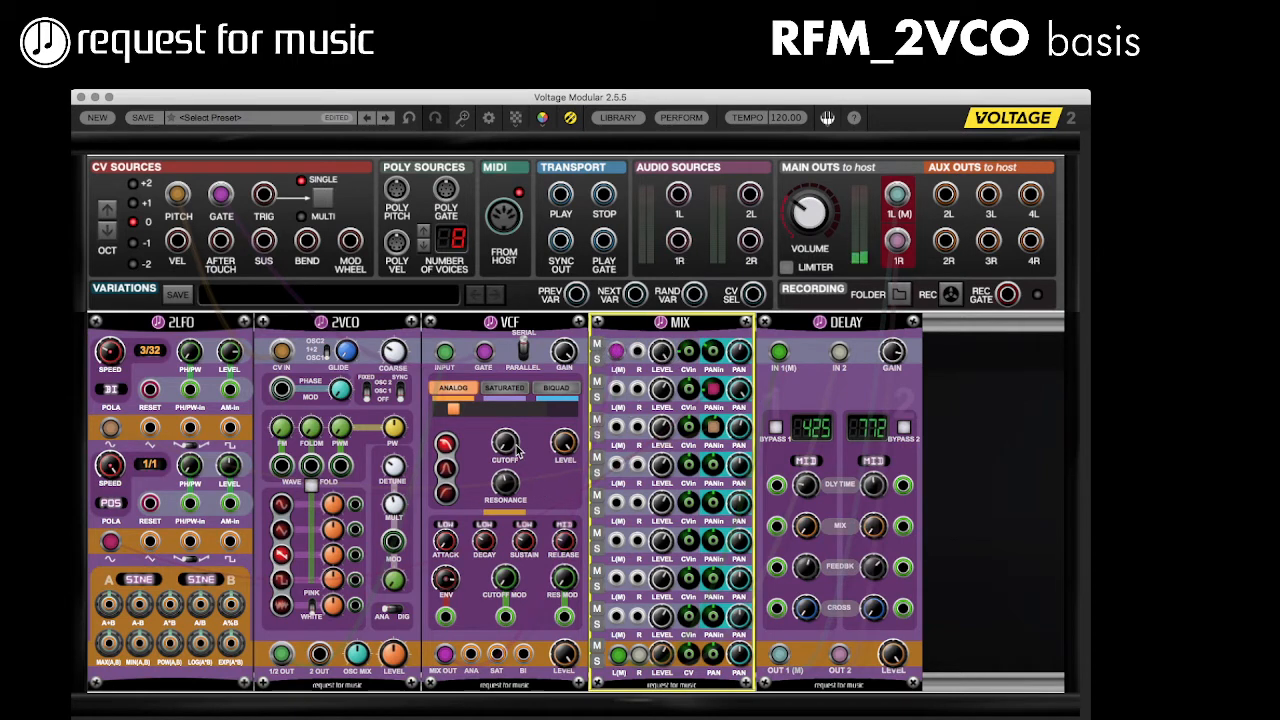
Step: Switch off the Saturated and Biquad filters to hear Analog alone, and switch the Saturated filter back on
click(504, 388)
click(555, 388)
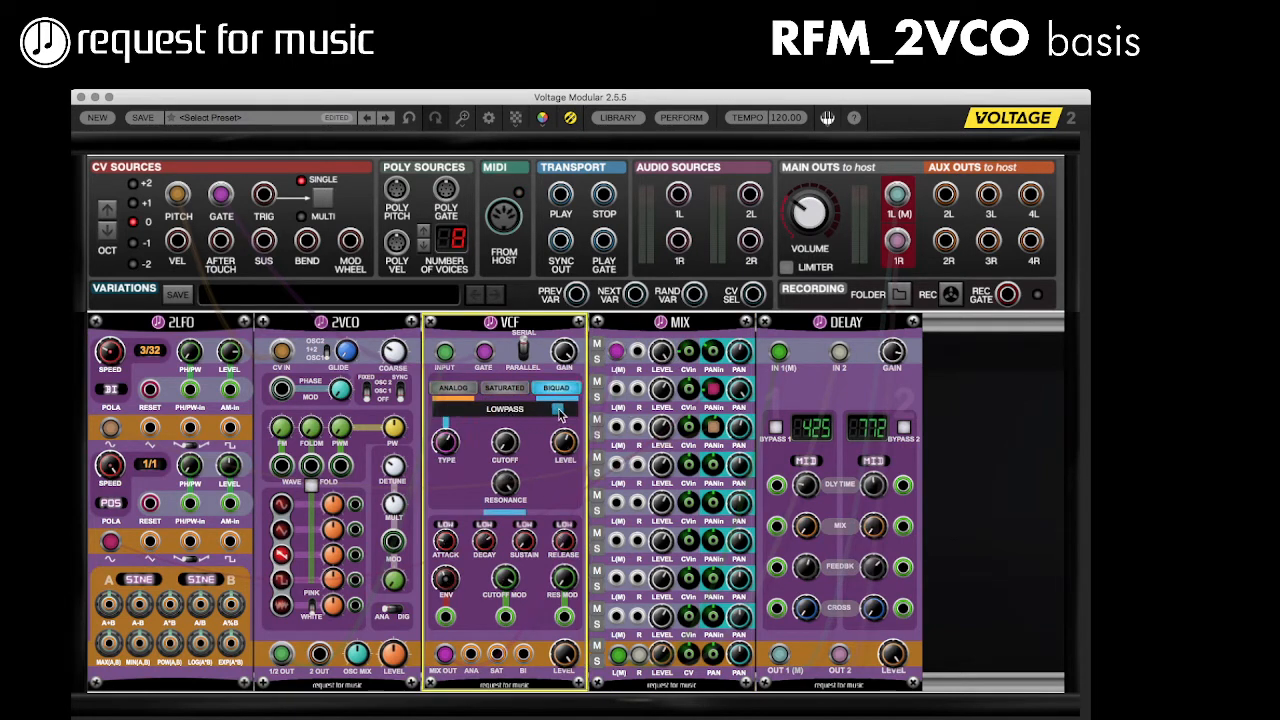
click(455, 388)
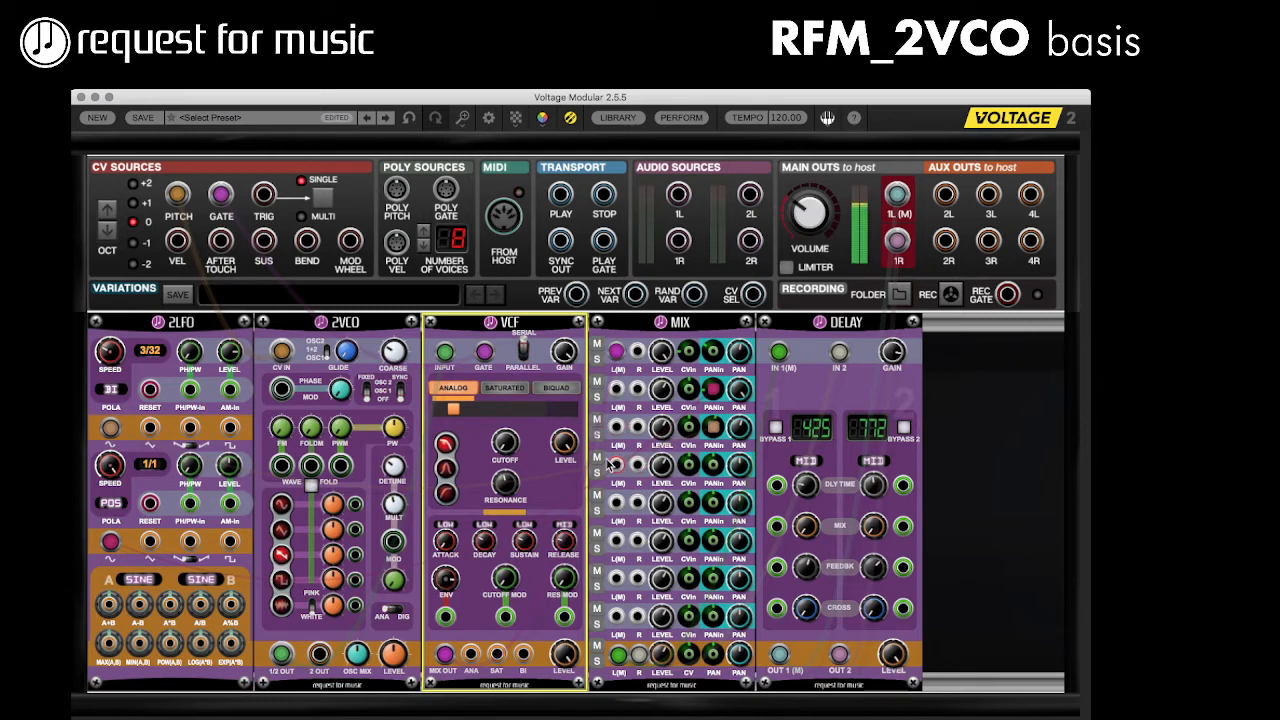
click(505, 411)
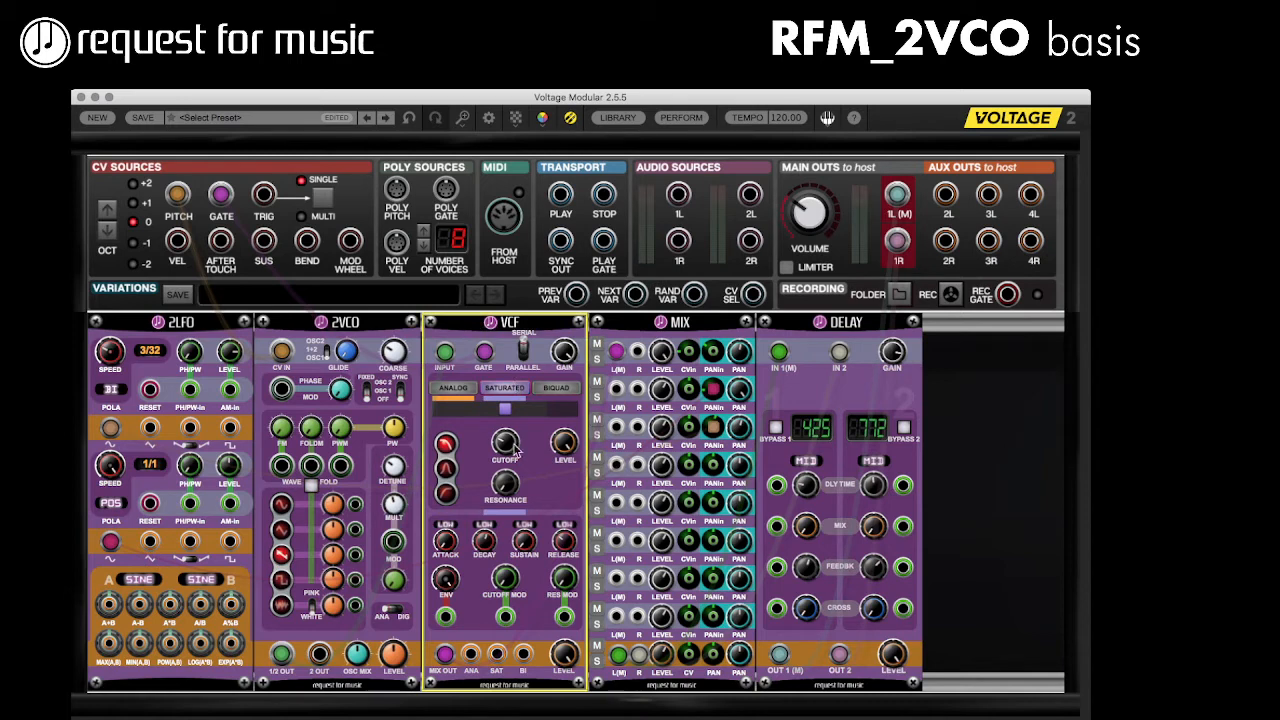
Step: Switch off the Saturated filter, turn its attack down and set the attack range to LOW
click(444, 527)
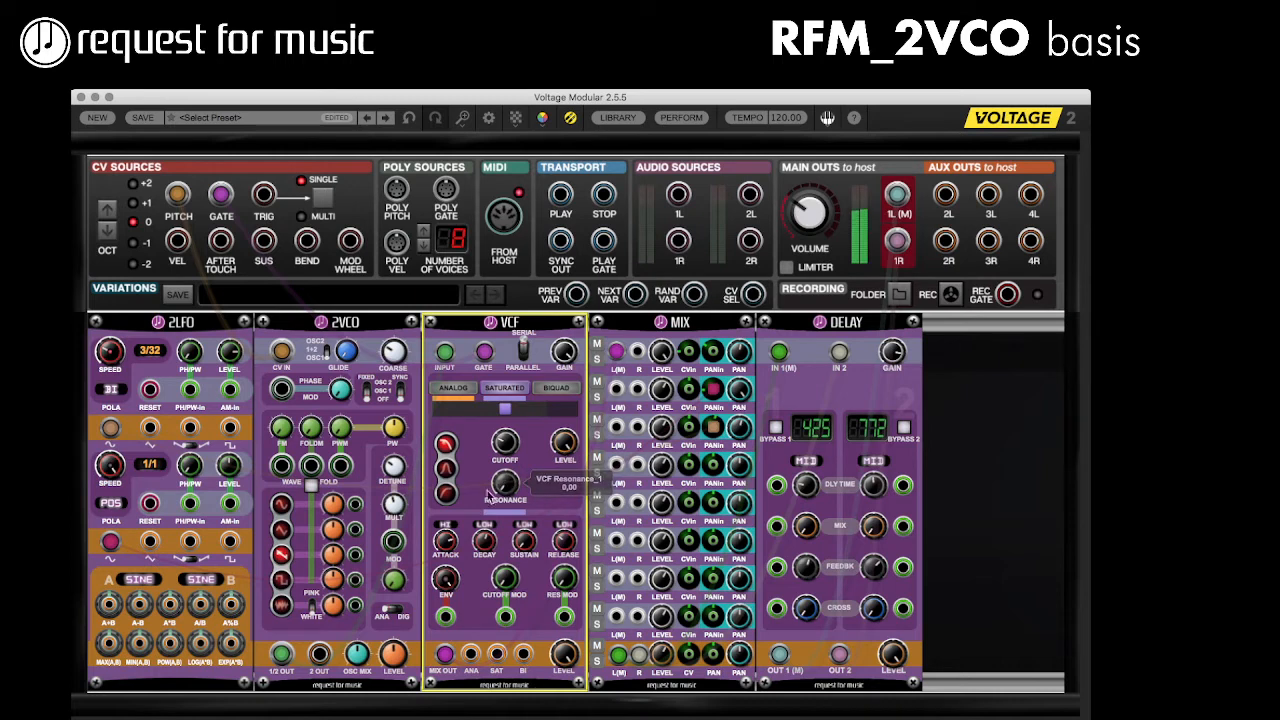
click(461, 388)
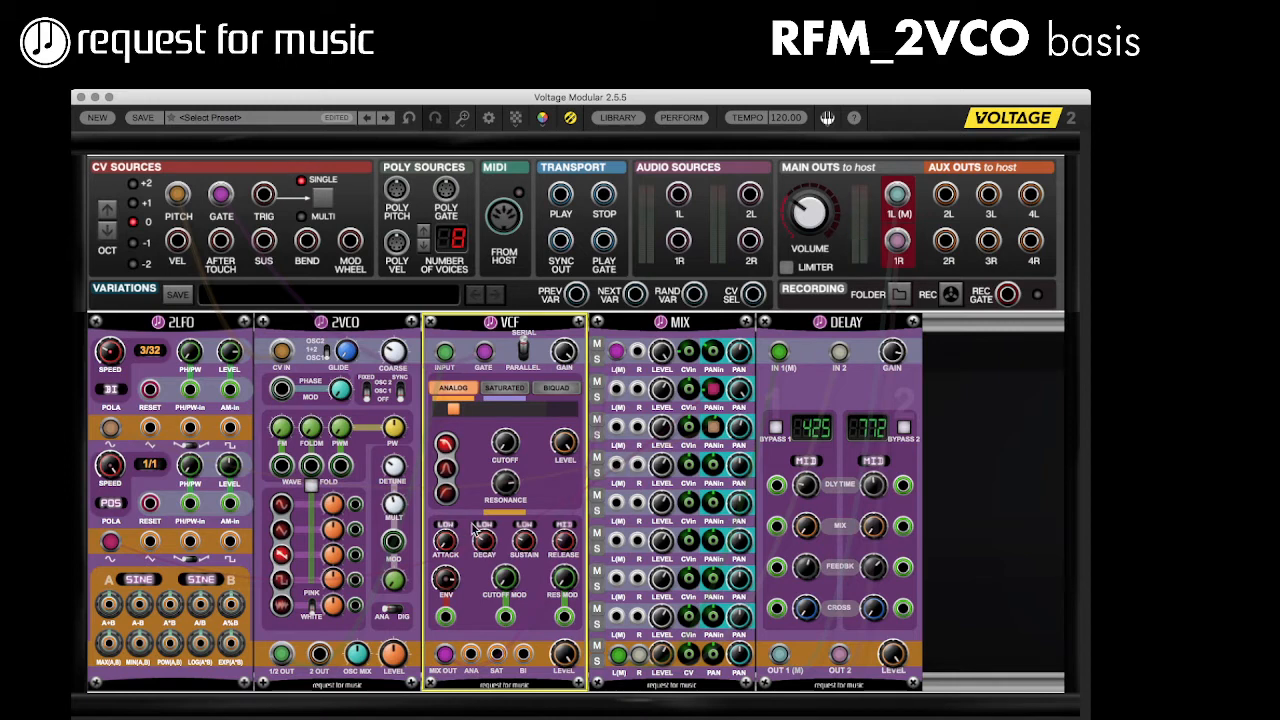
click(504, 408)
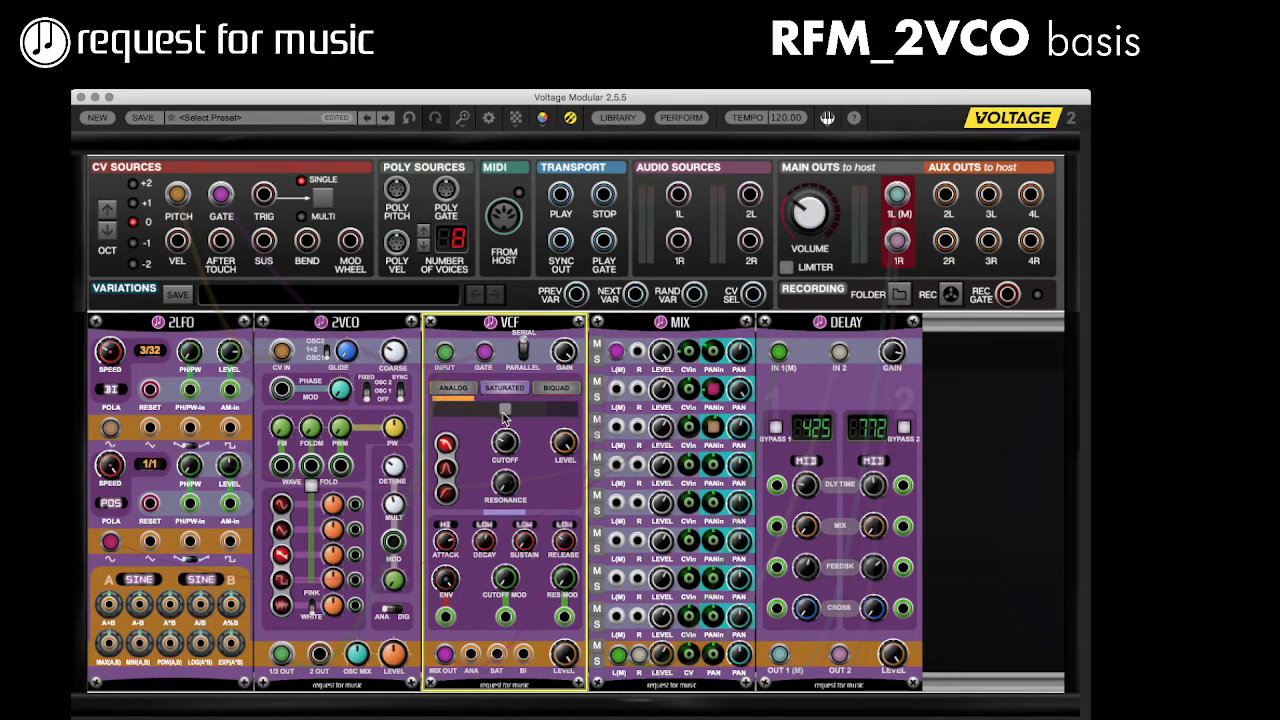
drag(497, 557, 500, 417)
drag(446, 540, 458, 716)
click(447, 526)
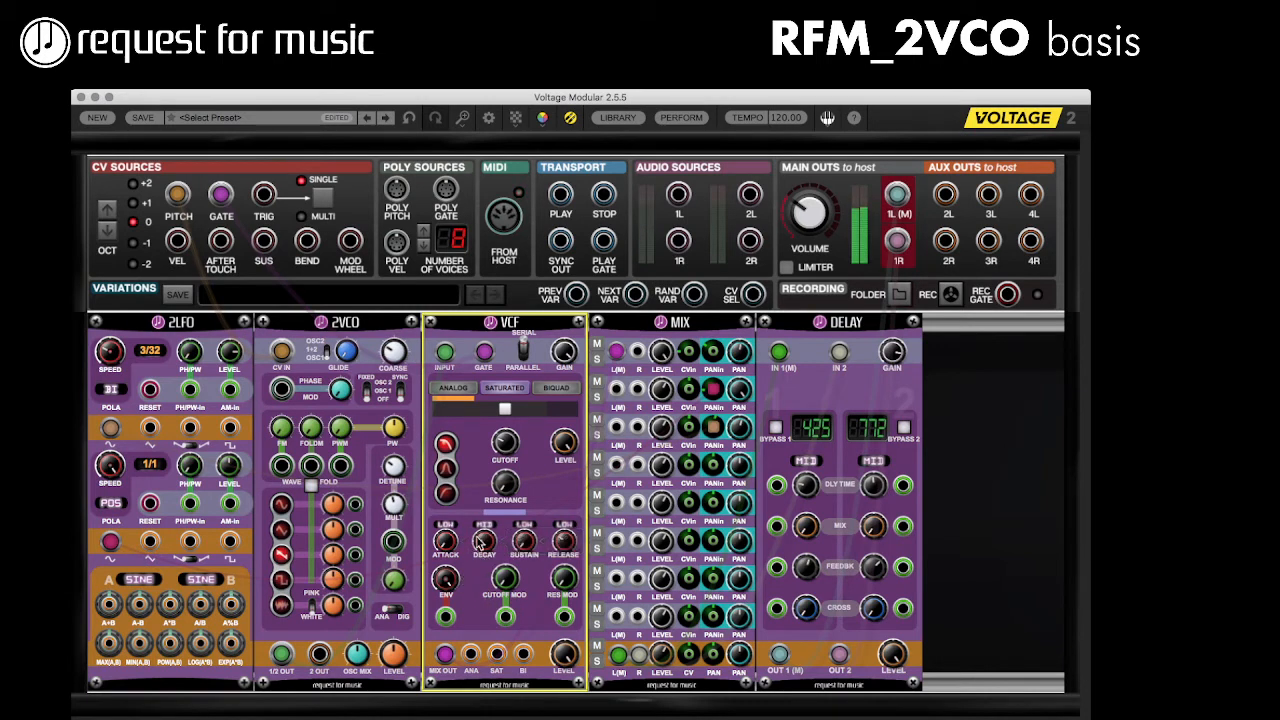
Step: Set the Saturated filter's decay range to LOW and turn its decay down
click(484, 525)
click(480, 525)
drag(485, 540, 497, 673)
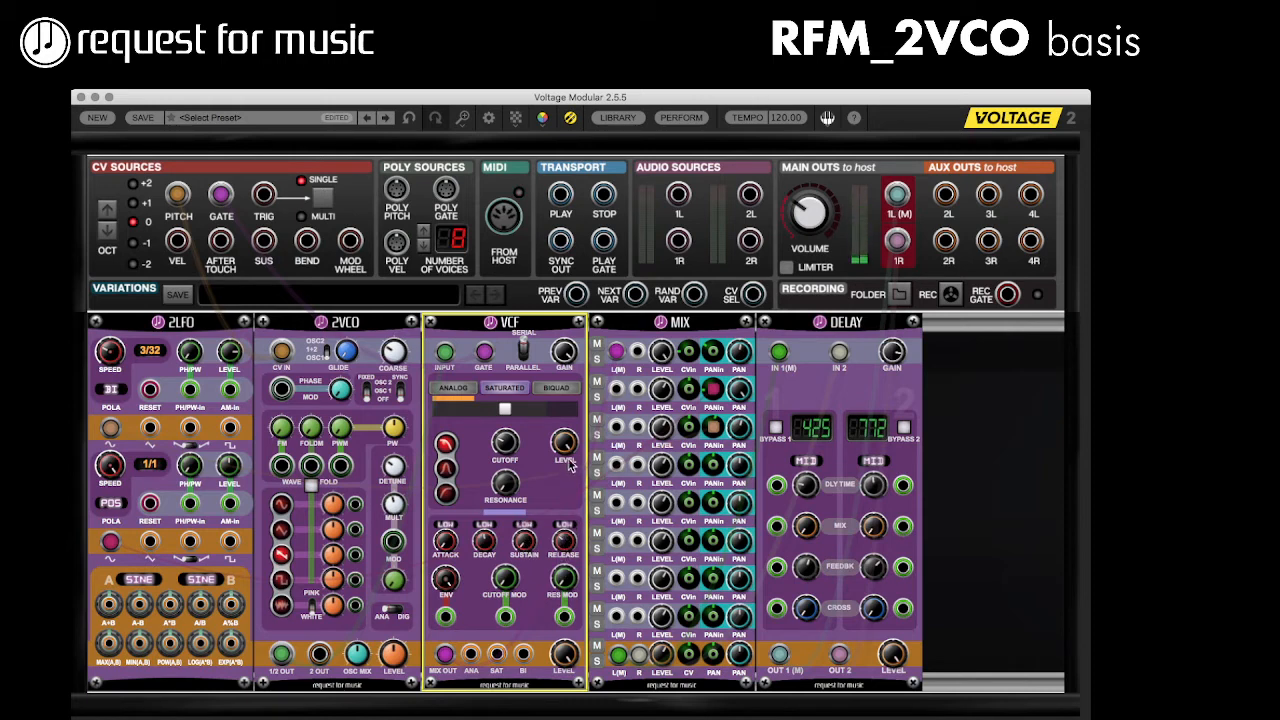
Step: Set the Analog filter's decay range to MID and turn its decay up
click(462, 389)
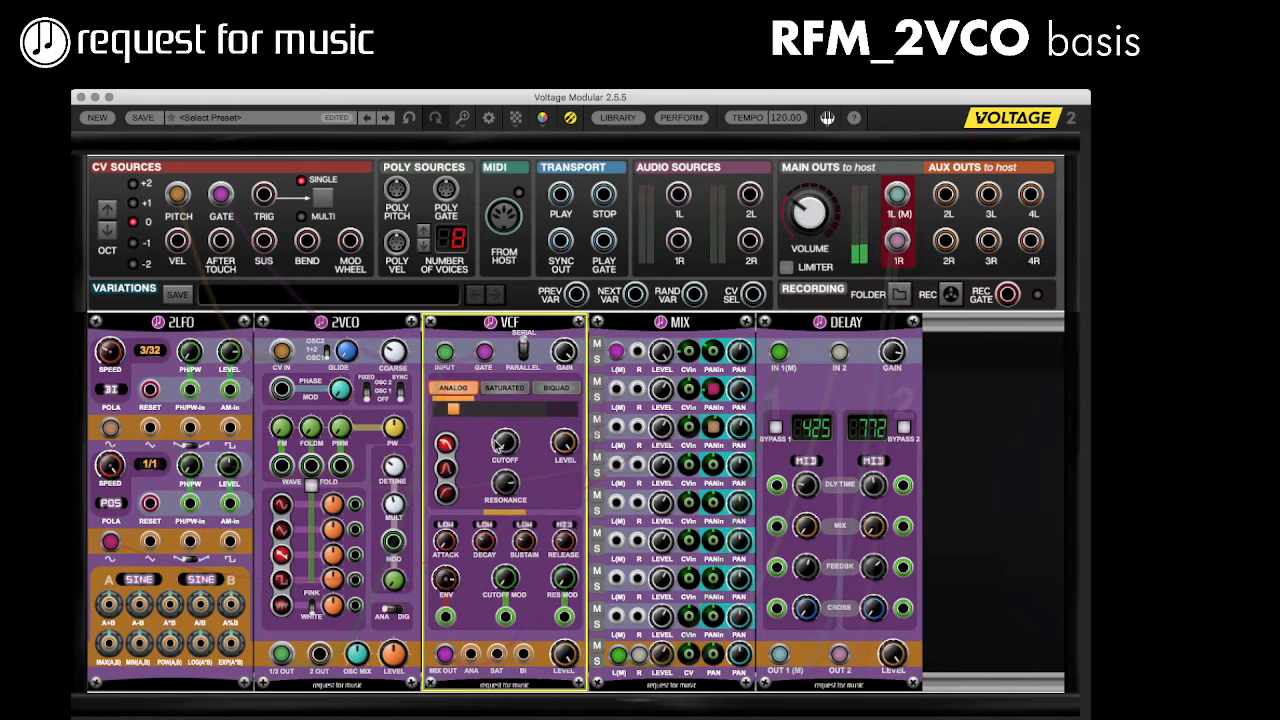
click(484, 525)
drag(484, 544, 515, 399)
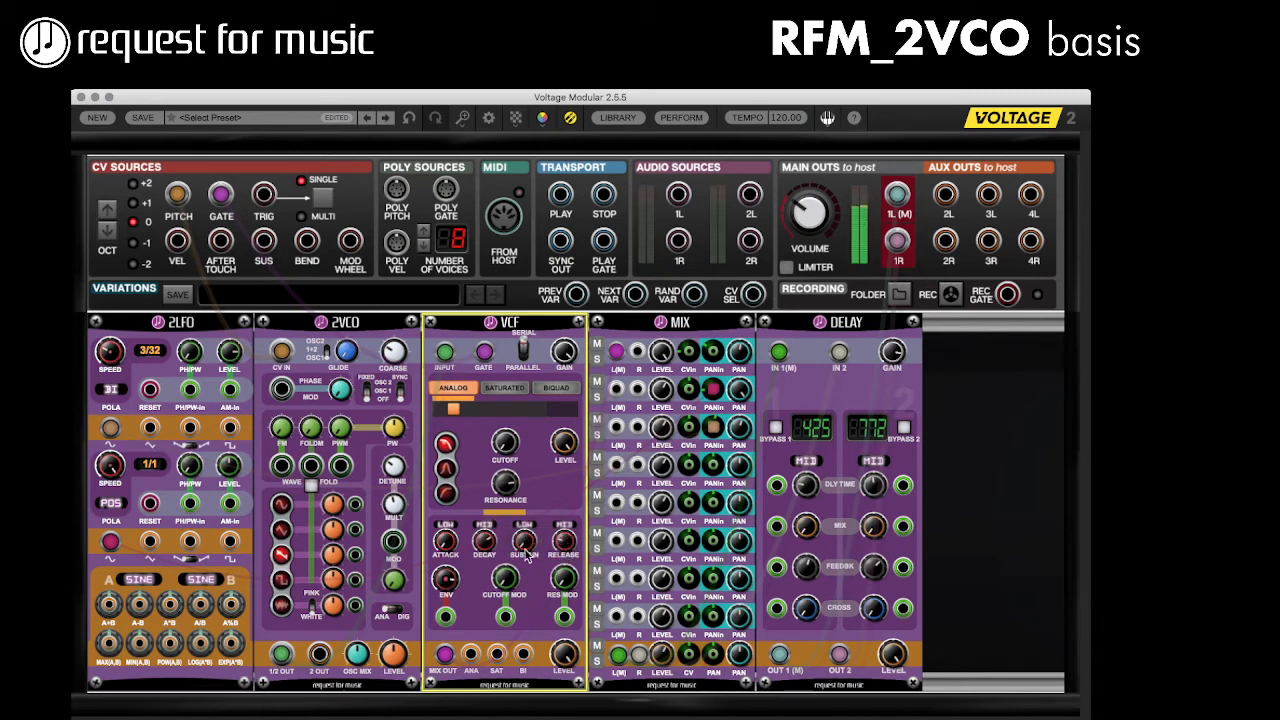
Step: Switch the Saturated filter back on, set its attack range to MID and raise the attack to about 300.68
click(512, 396)
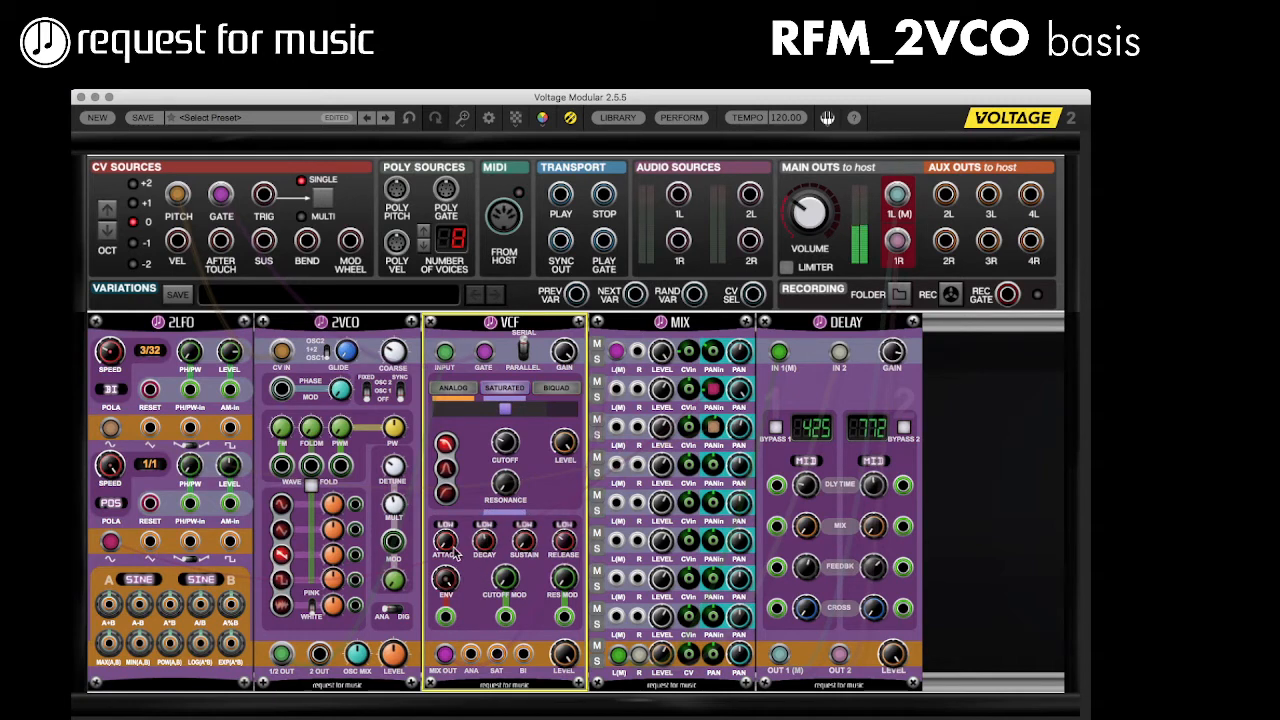
click(482, 410)
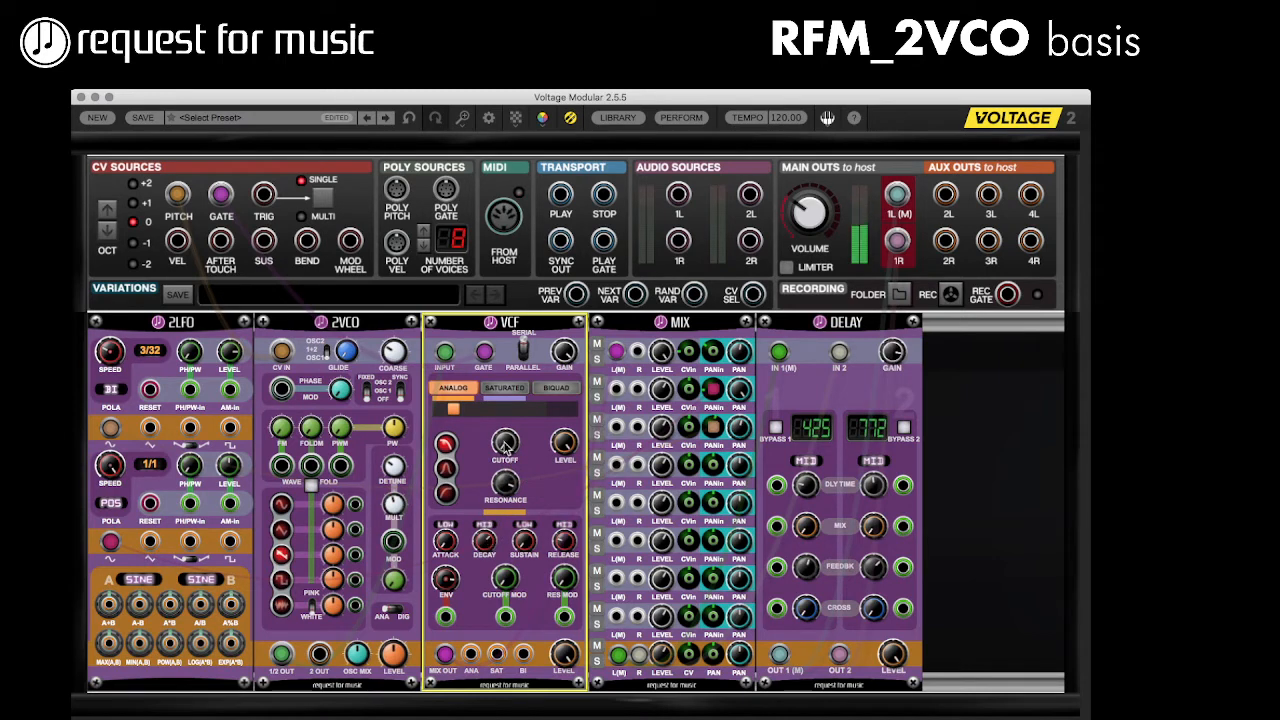
click(506, 404)
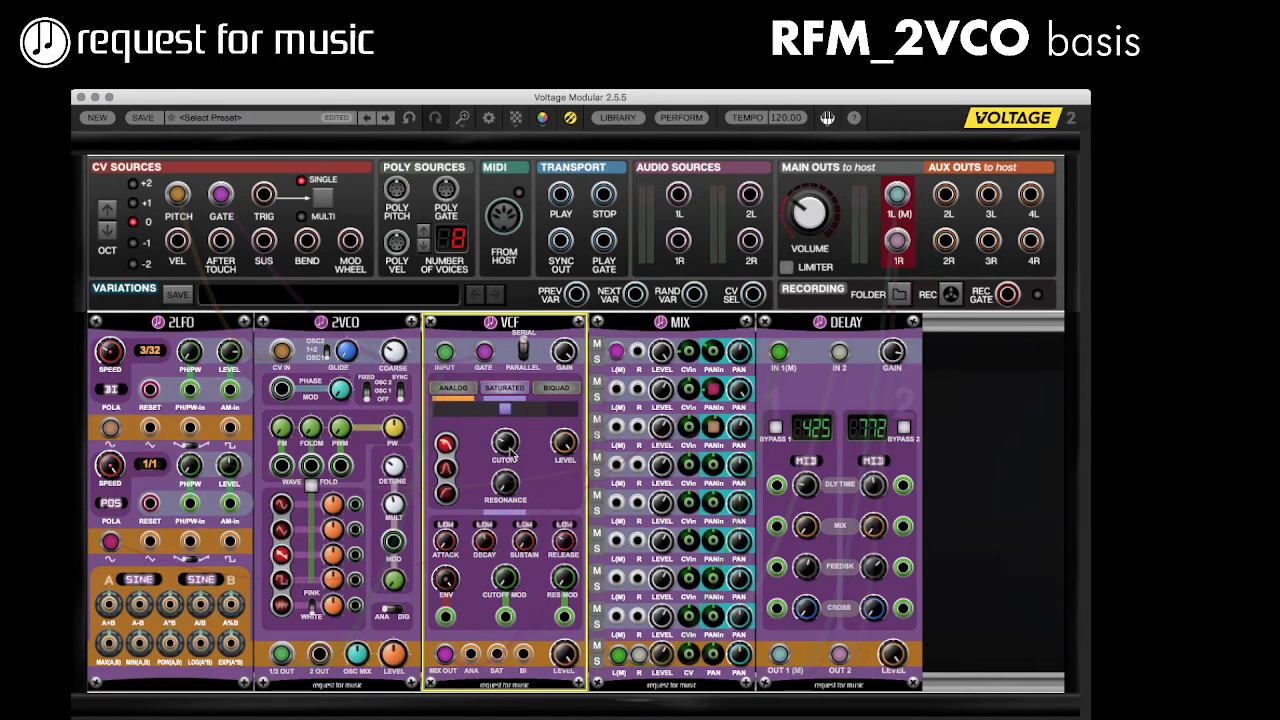
click(446, 526)
drag(447, 542, 456, 487)
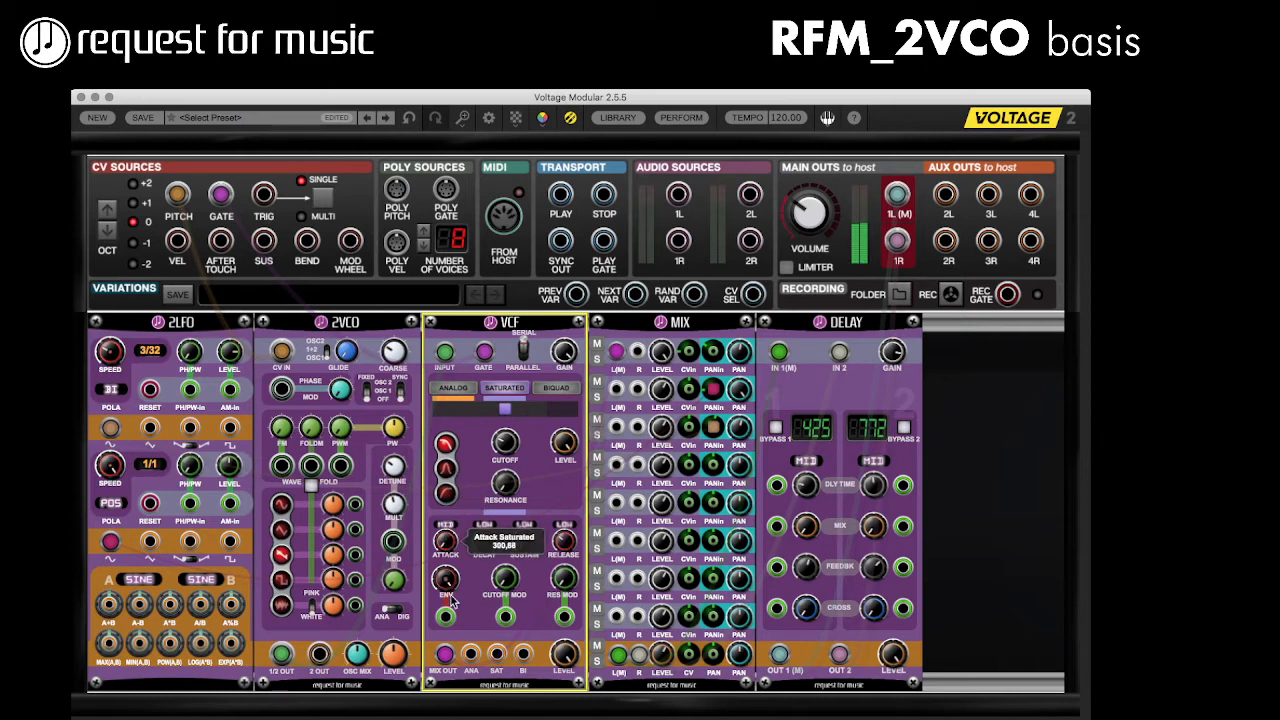
Step: Turn the Saturated filter's attack down in the LOW range, return the range to MID and compare with the Analog filter's settings
click(448, 525)
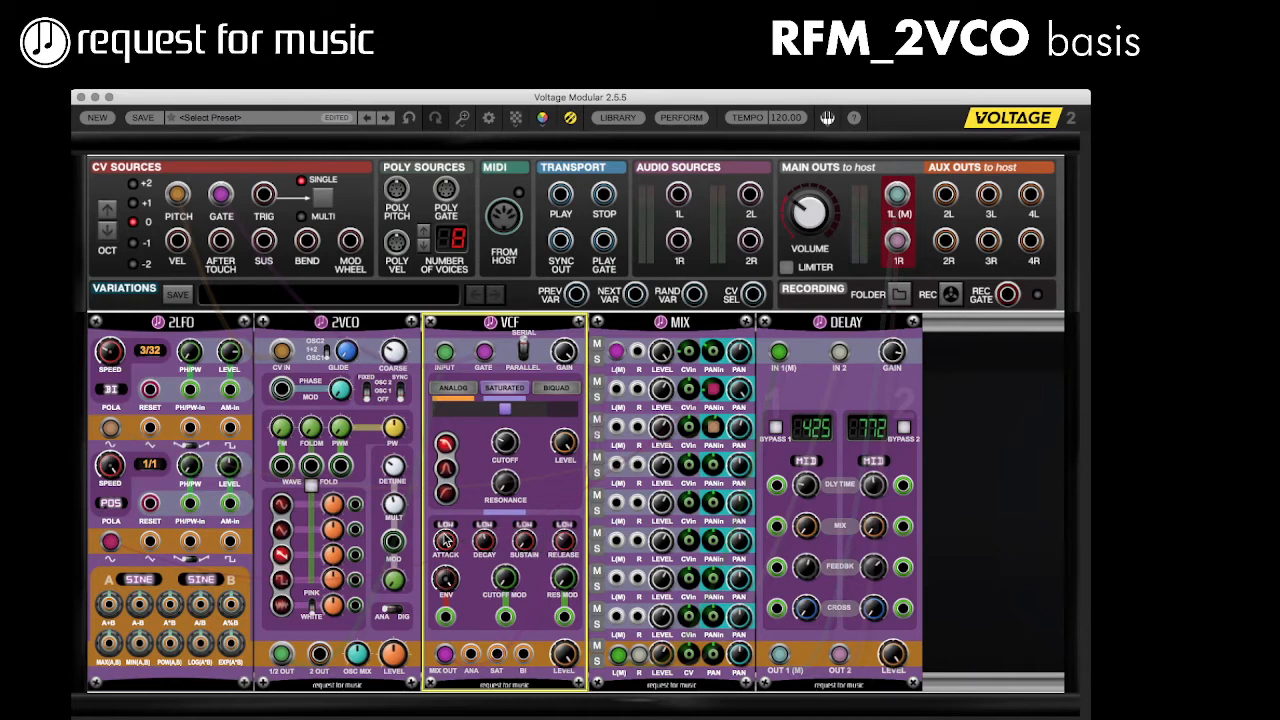
drag(443, 539, 491, 677)
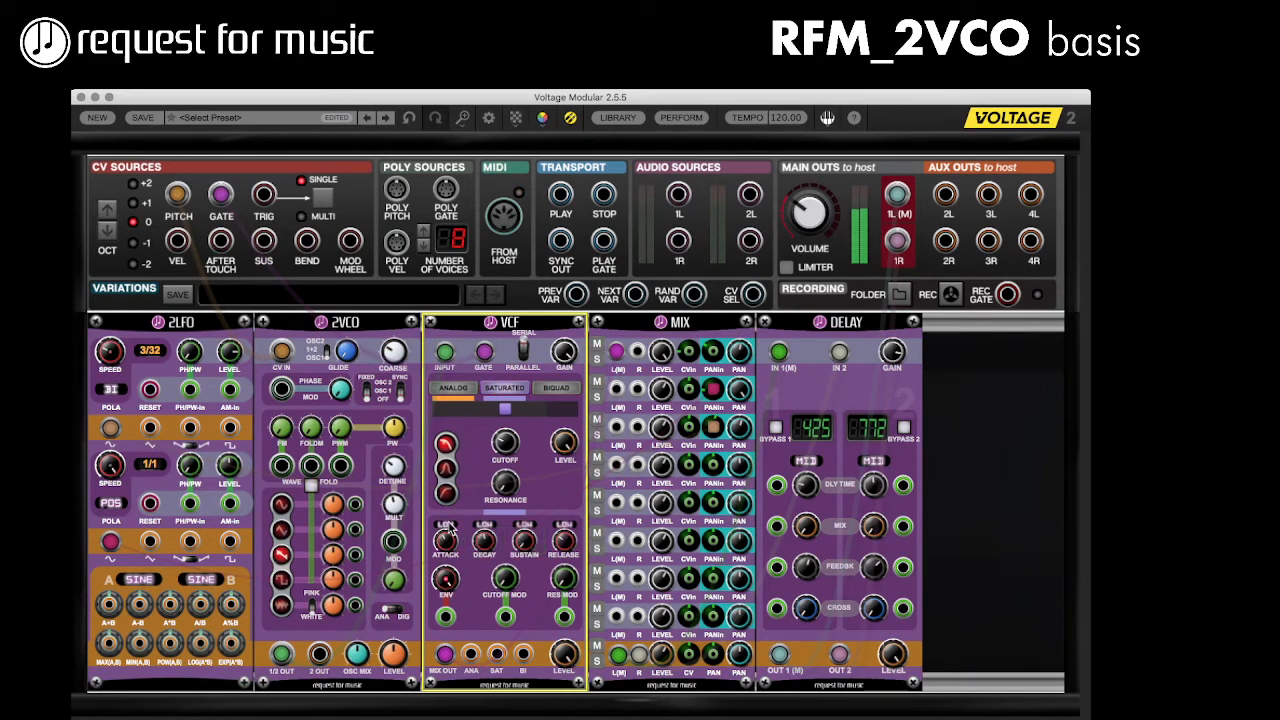
click(447, 525)
click(468, 390)
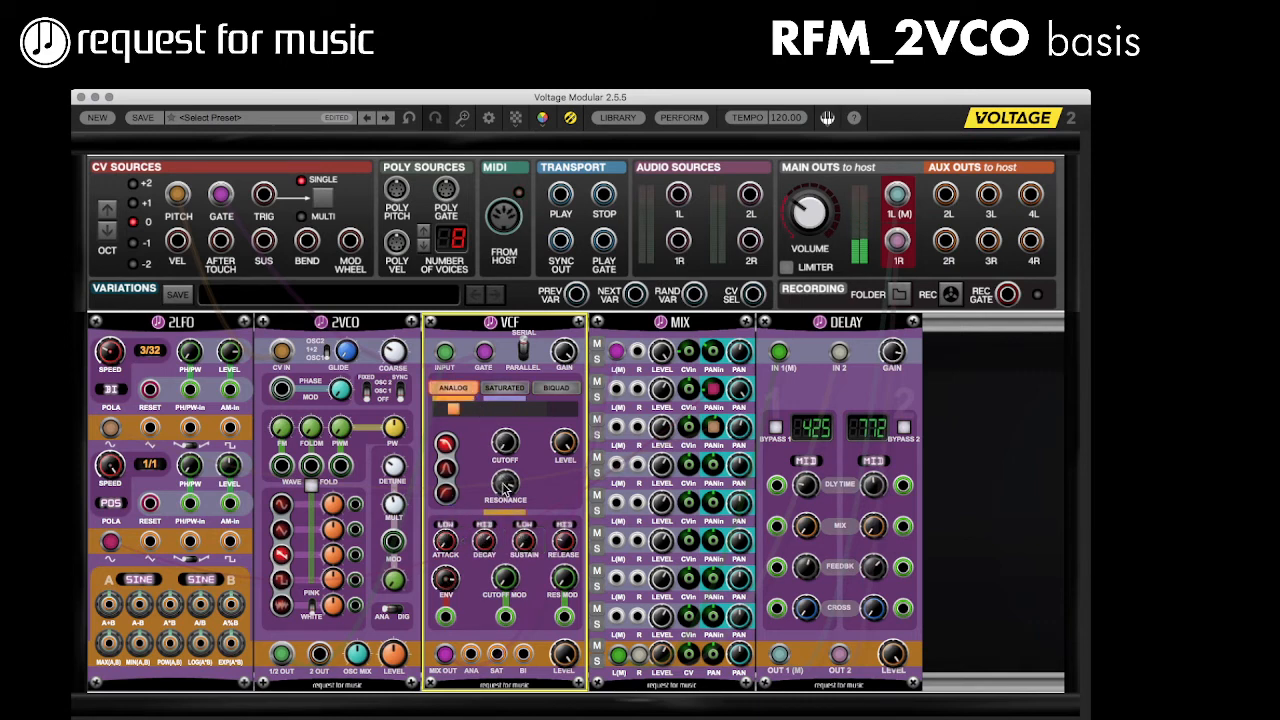
click(505, 387)
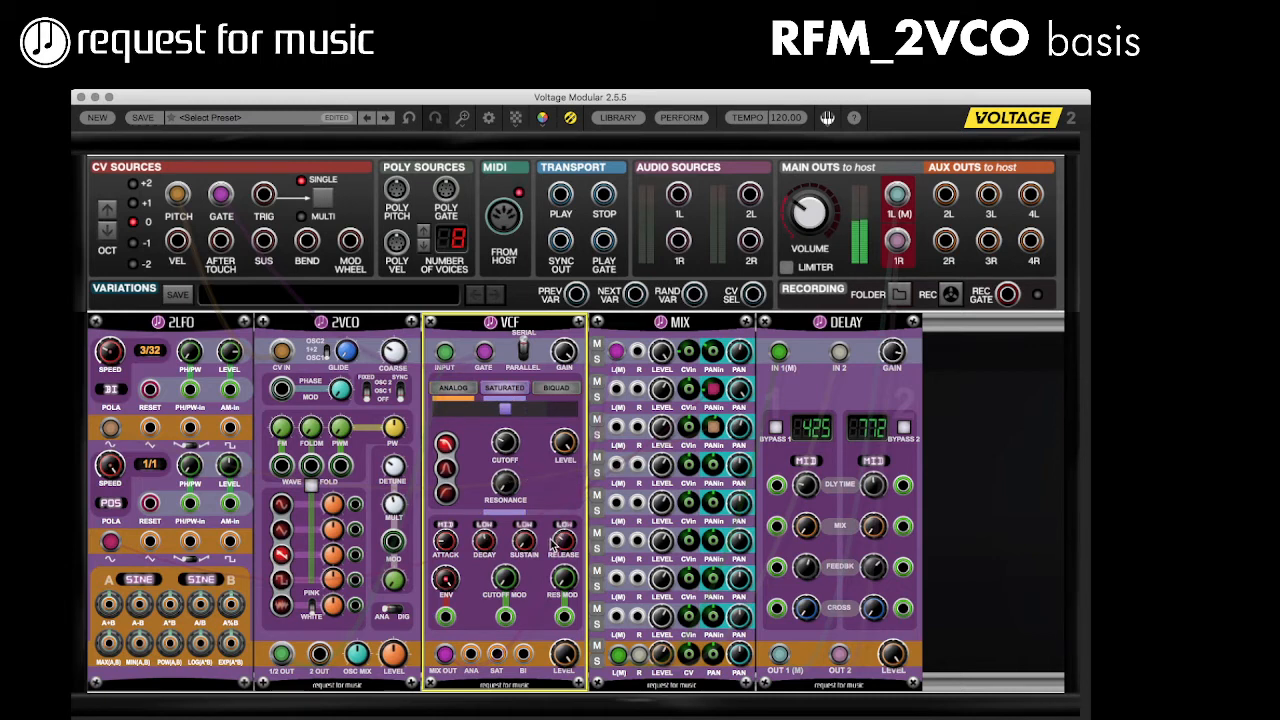
Step: Switch on the Biquad filter, set its type to NOTCH and adjust its cutoff
click(560, 392)
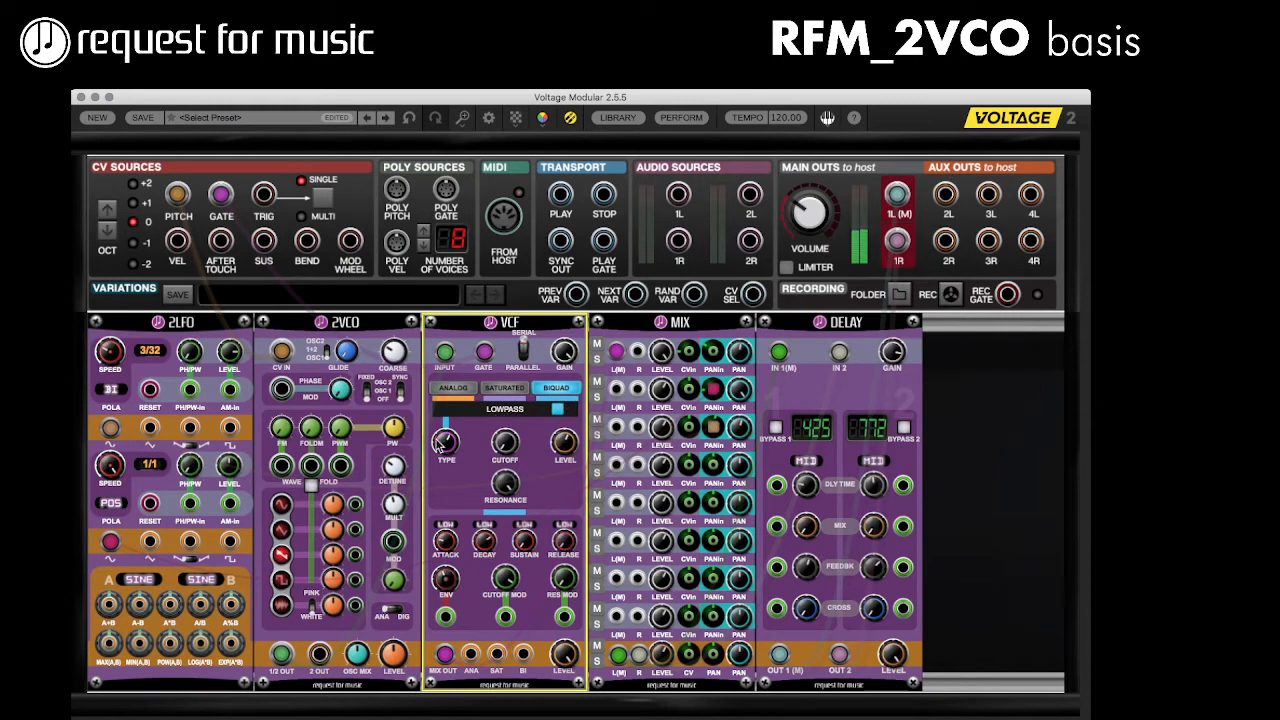
drag(446, 442, 448, 404)
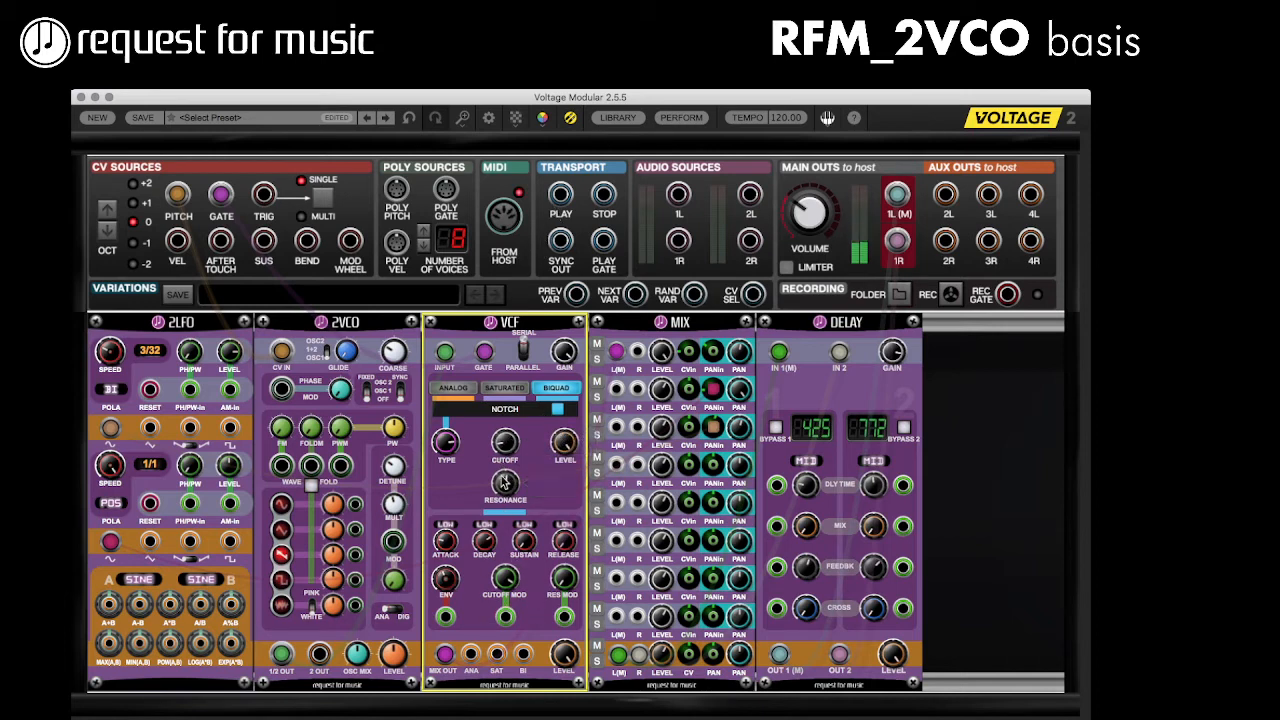
drag(504, 437, 540, 456)
click(810, 535)
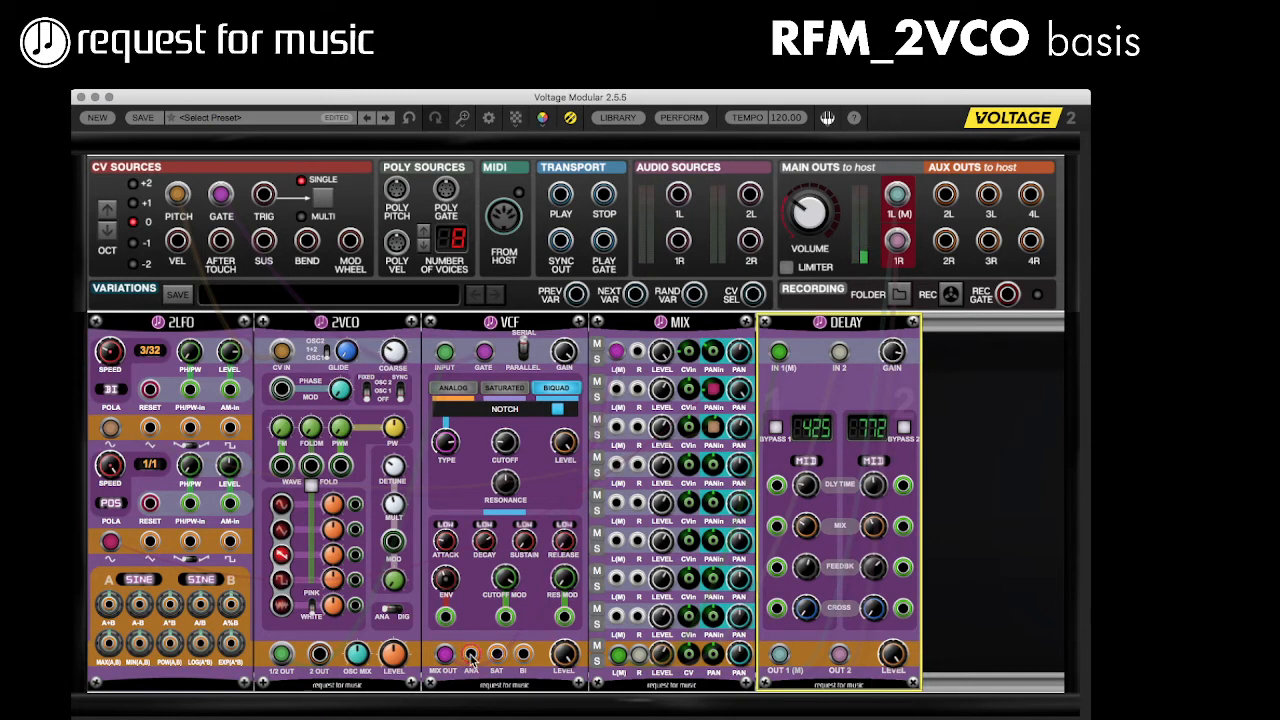
Step: Patch the VCF's ANA output into mixer channel 2's L input and adjust that channel's level and pan with channel 1 muted
drag(472, 658, 617, 389)
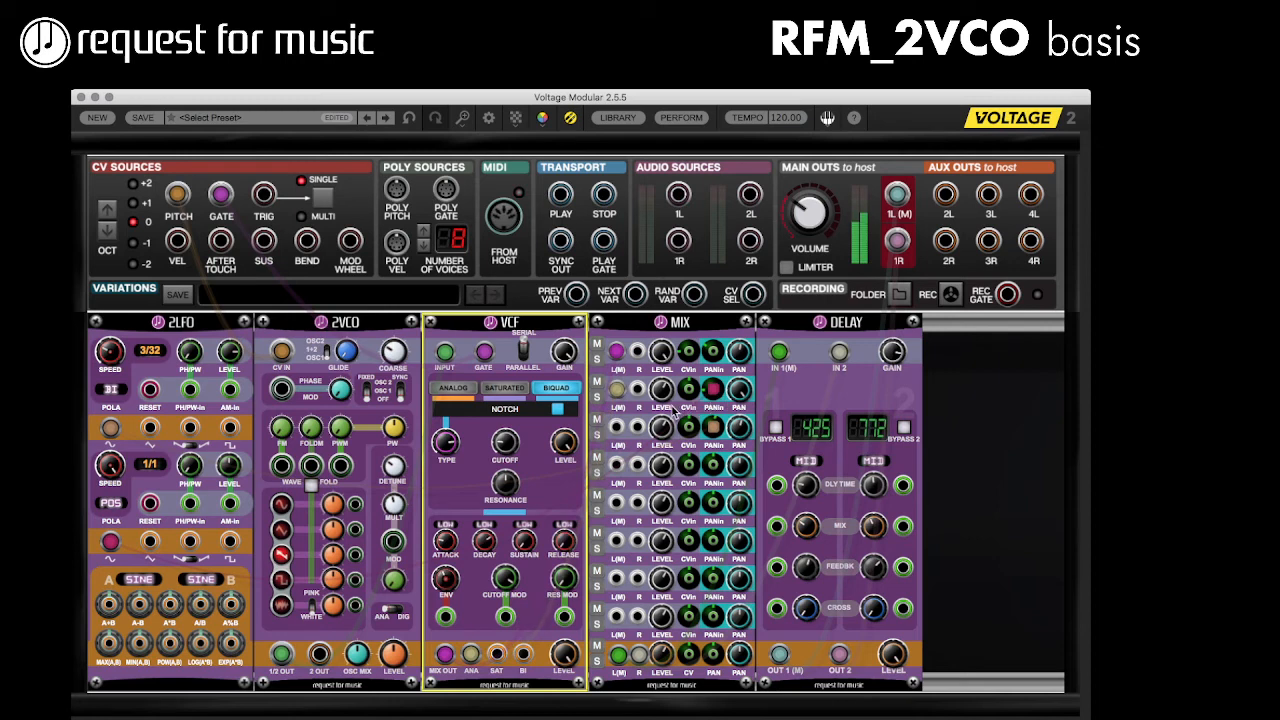
click(597, 345)
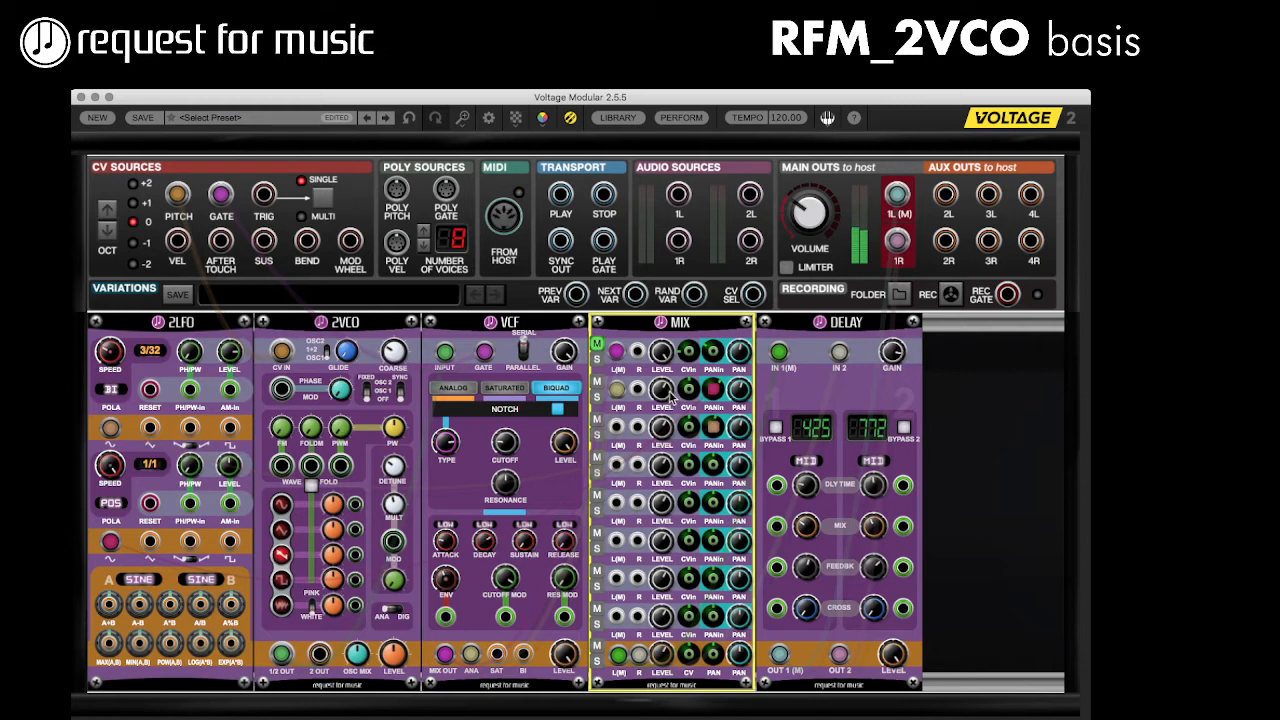
drag(676, 445, 677, 450)
drag(710, 384, 744, 395)
Step: Patch the VCF's SAT output into mixer channel 3's L input and adjust that channel's pan
drag(496, 653, 616, 427)
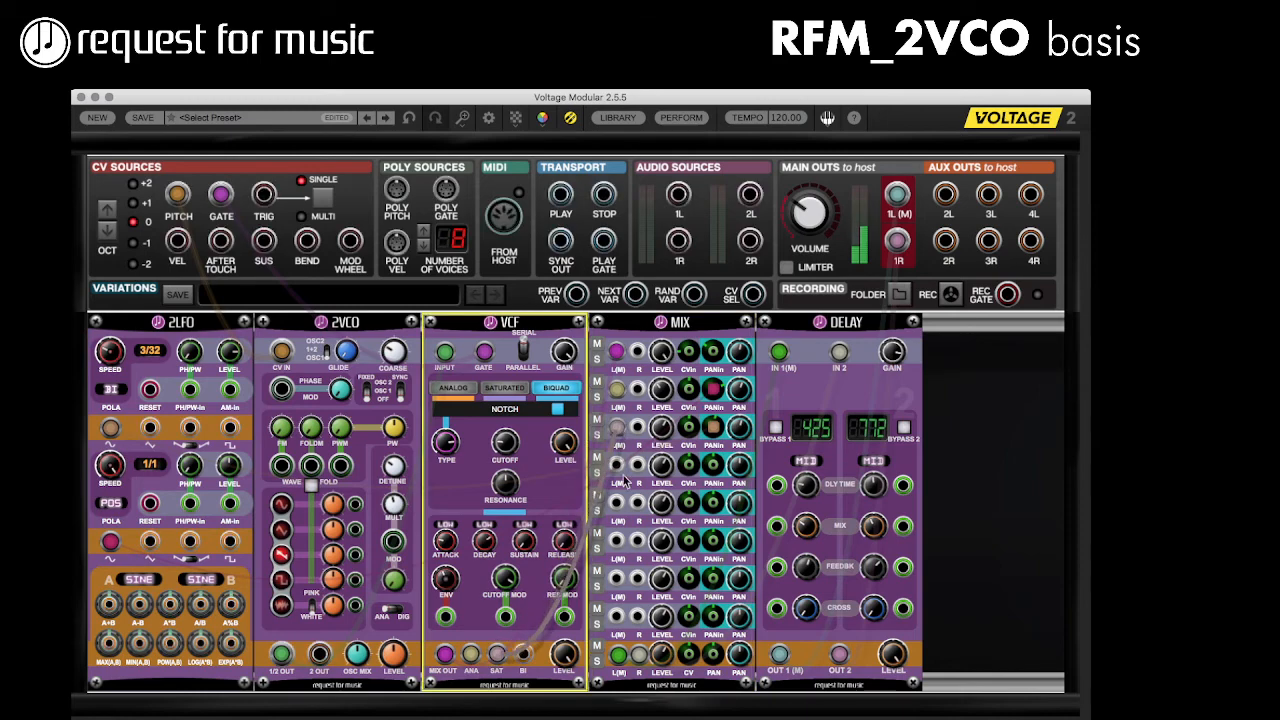
click(742, 432)
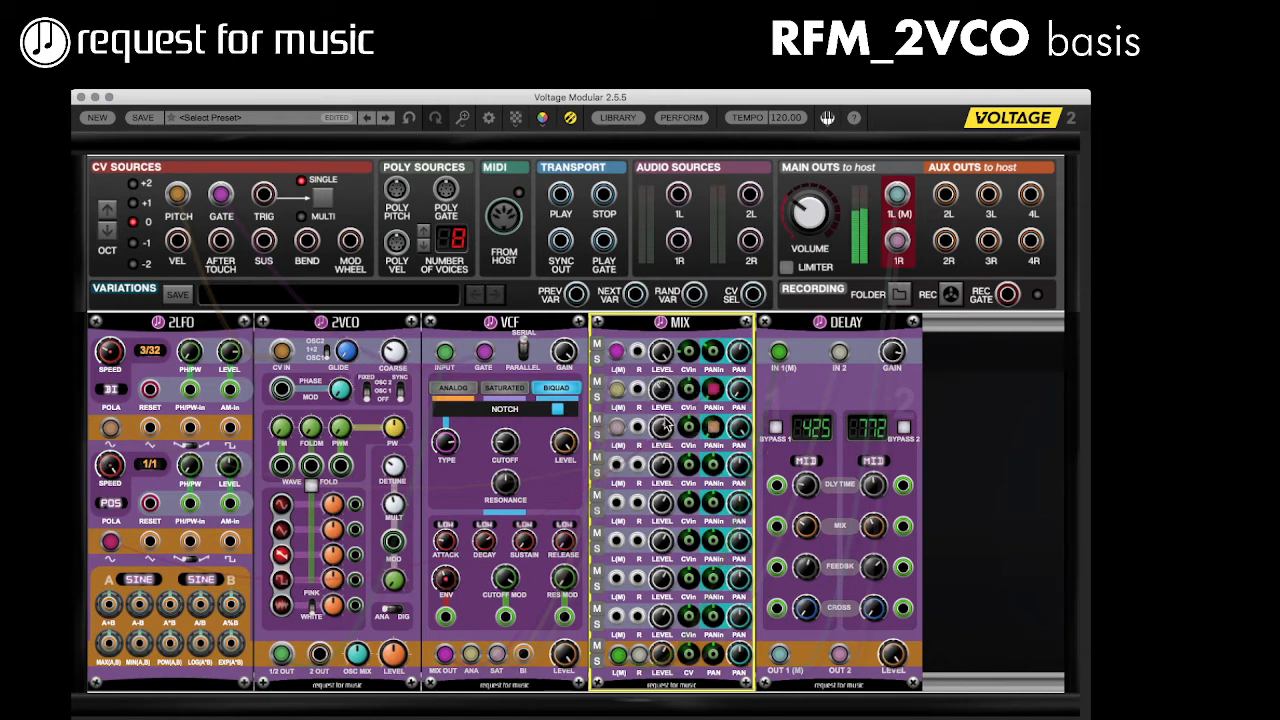
mouse_move(687, 481)
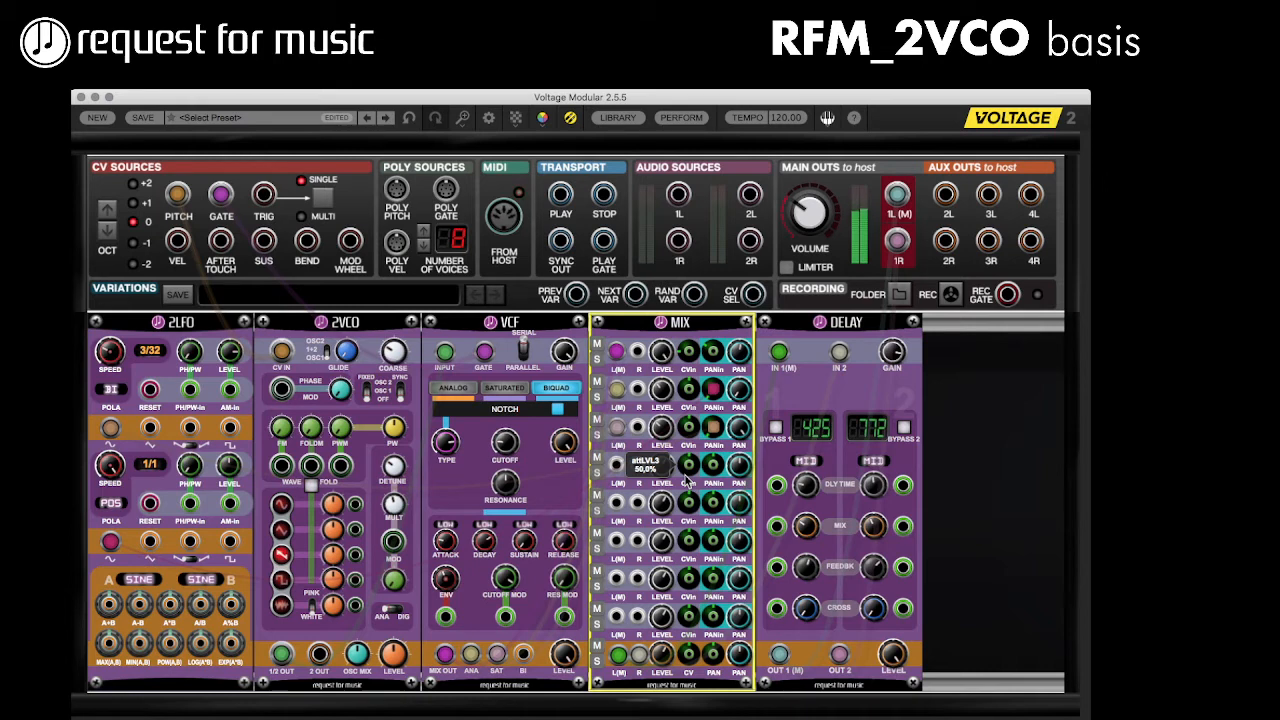
Step: Turn down the mix amount of both delay lines
drag(870, 532, 874, 589)
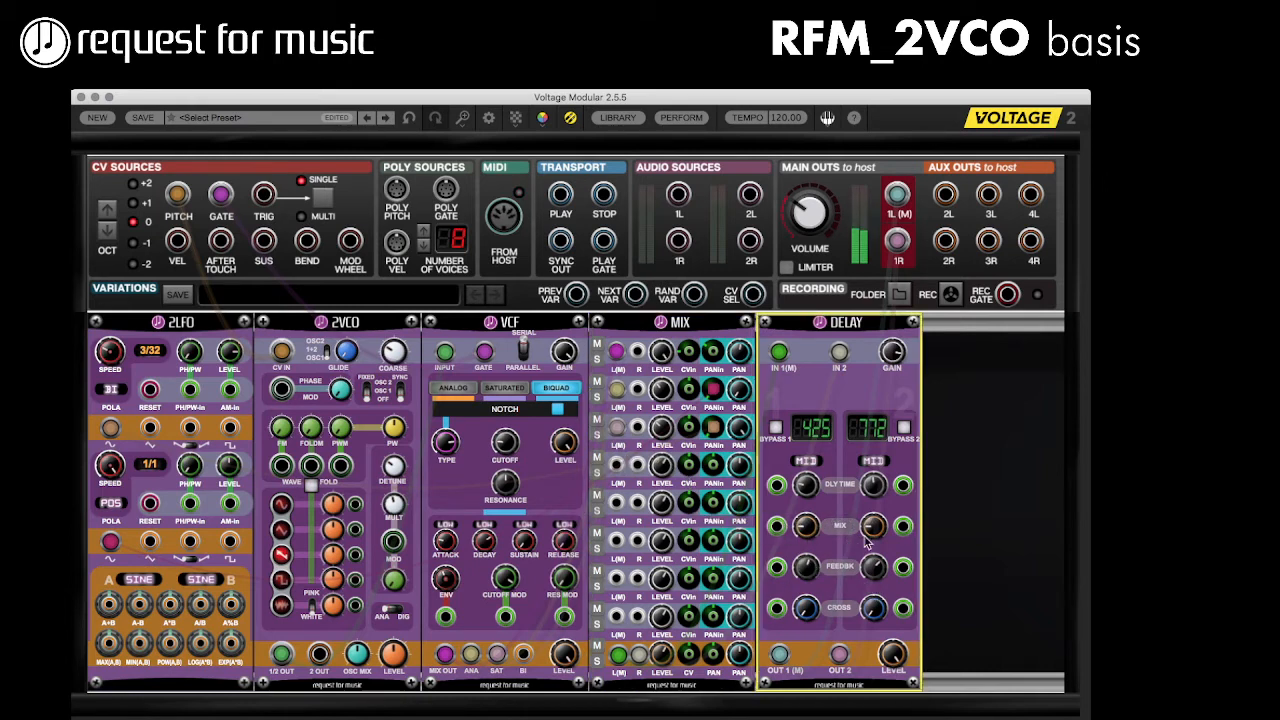
drag(871, 530, 868, 548)
drag(799, 527, 799, 541)
Step: Modulate mixer channel 2's level CV from the first LFO's second waveform output and set that LFO's speed to 3/16
drag(690, 392, 150, 428)
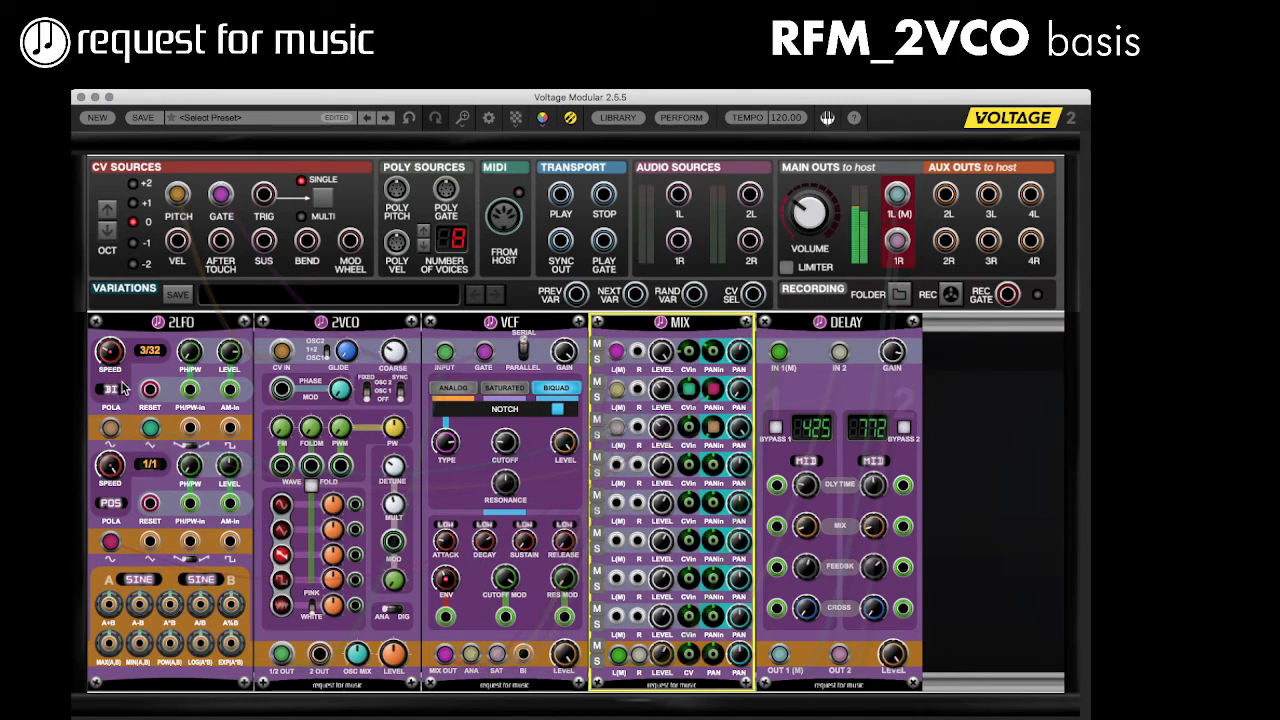
drag(105, 353, 132, 302)
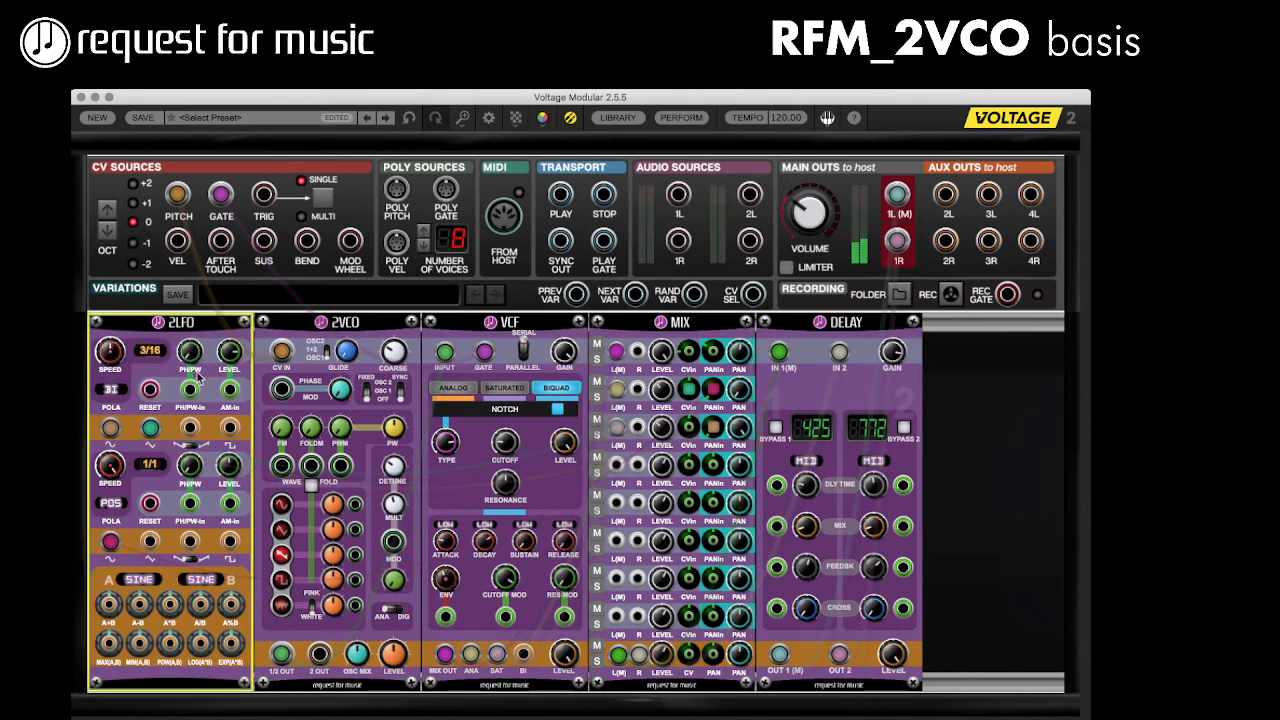
click(688, 385)
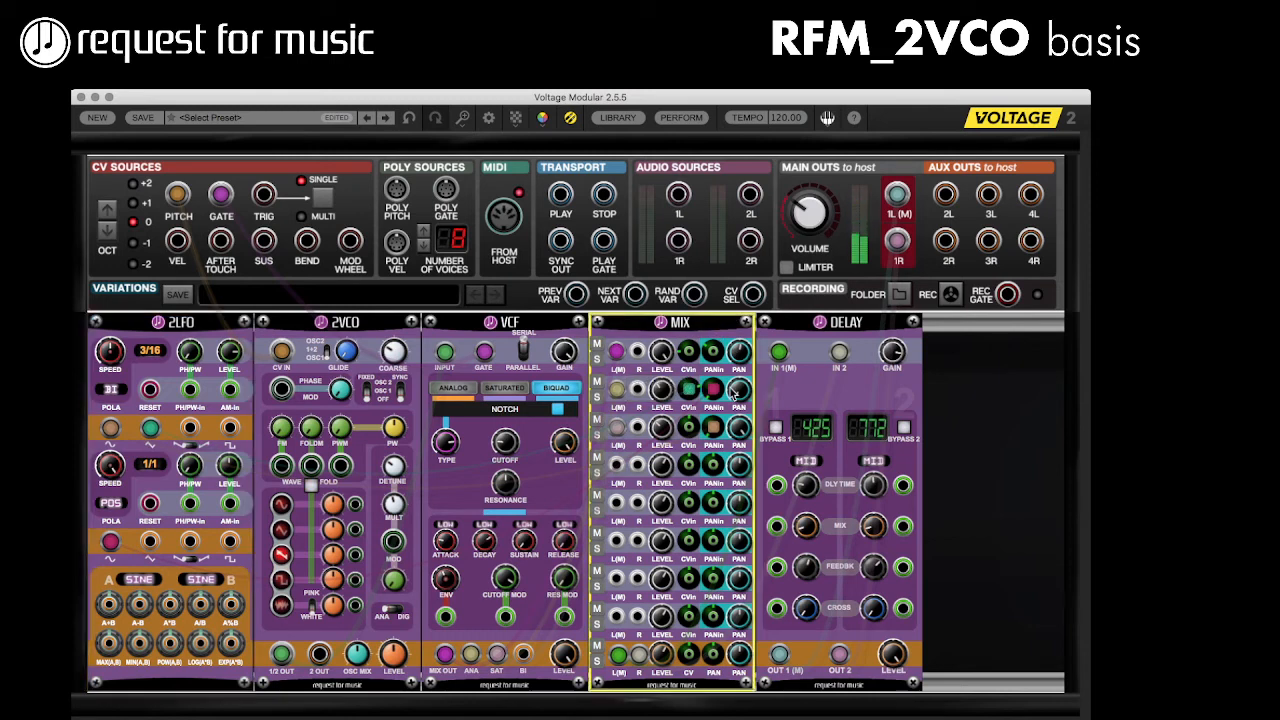
mouse_move(733, 395)
Step: Switch off the Biquad and Analog filters in the VCF
click(557, 410)
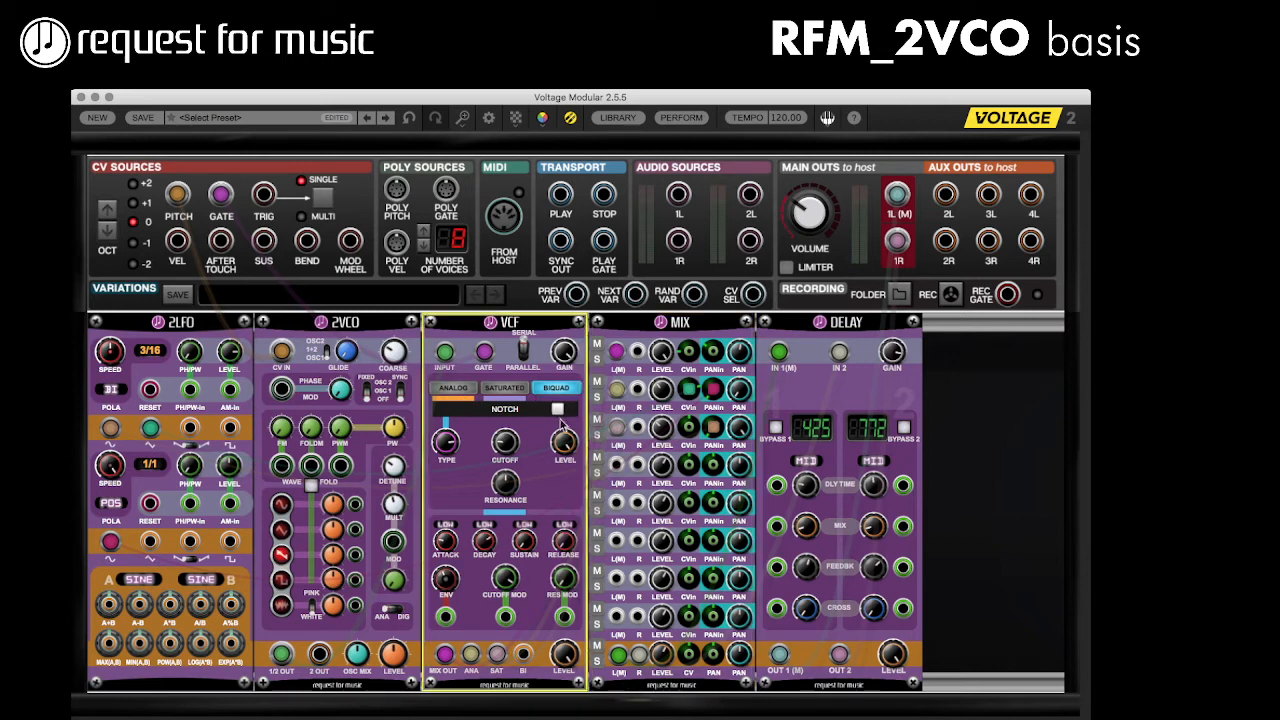
click(453, 389)
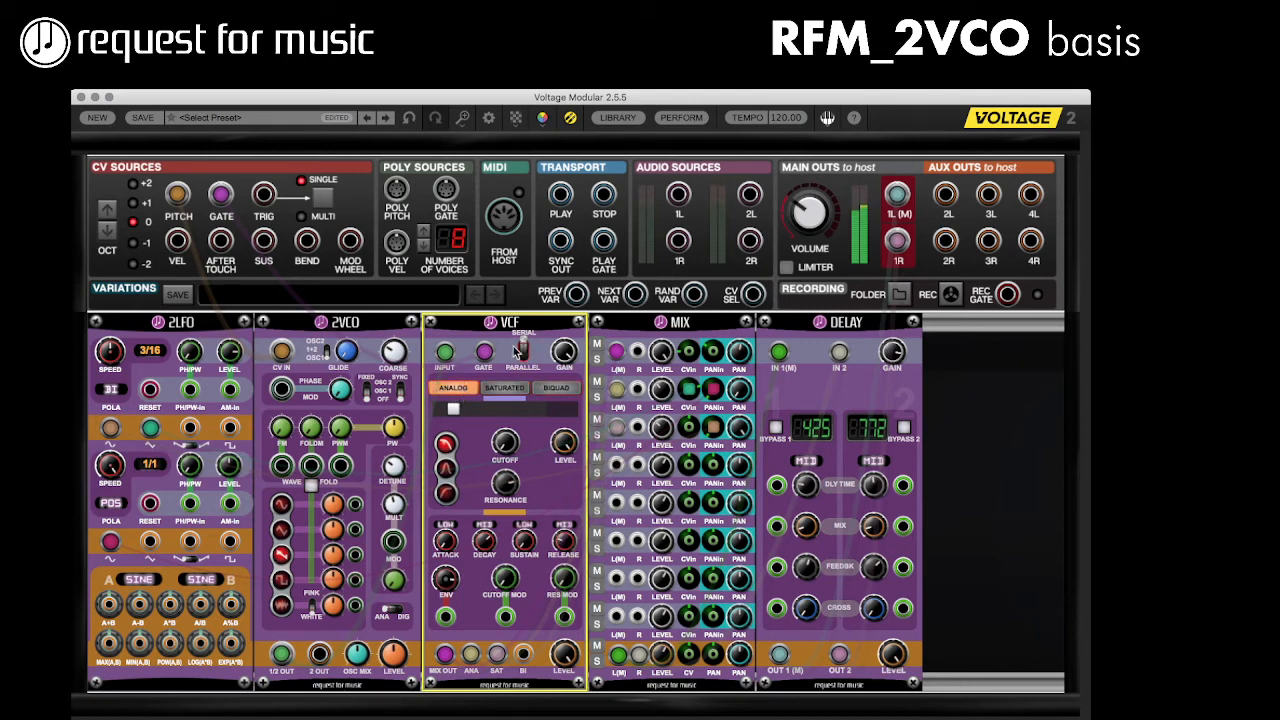
click(454, 409)
Step: Mute mixer channels 1, 2 and 3
click(597, 344)
click(597, 381)
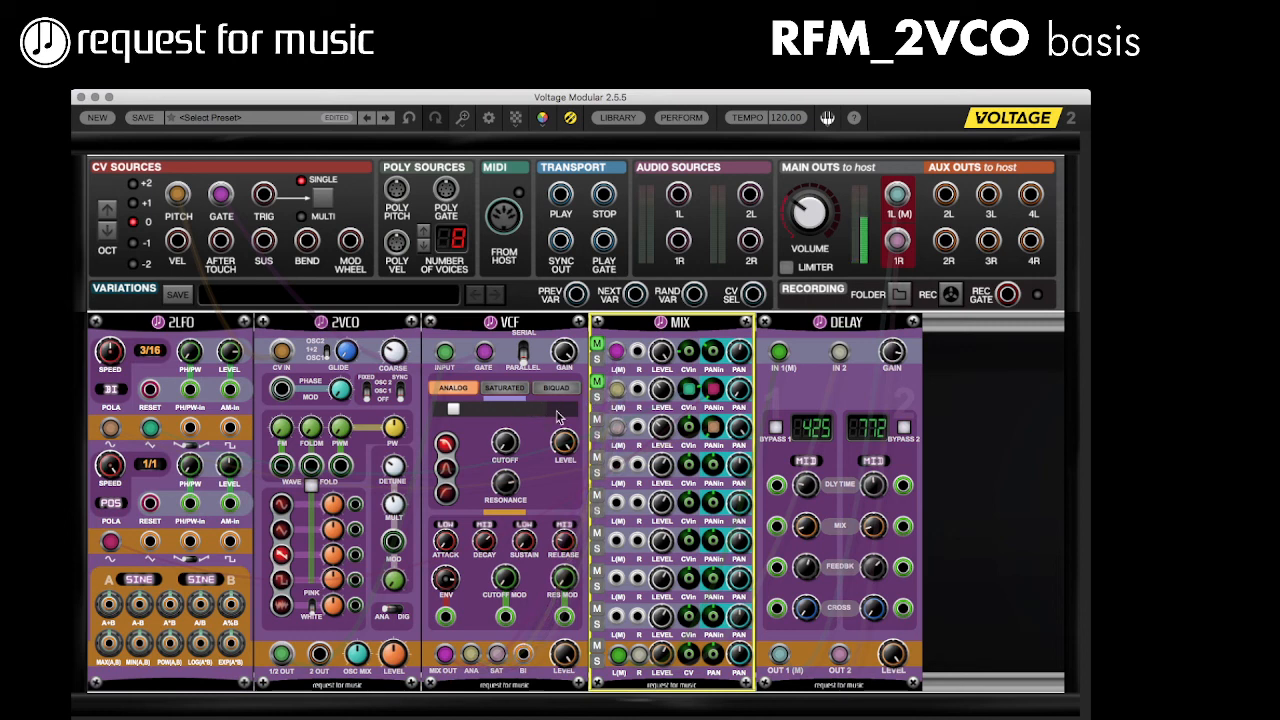
click(597, 419)
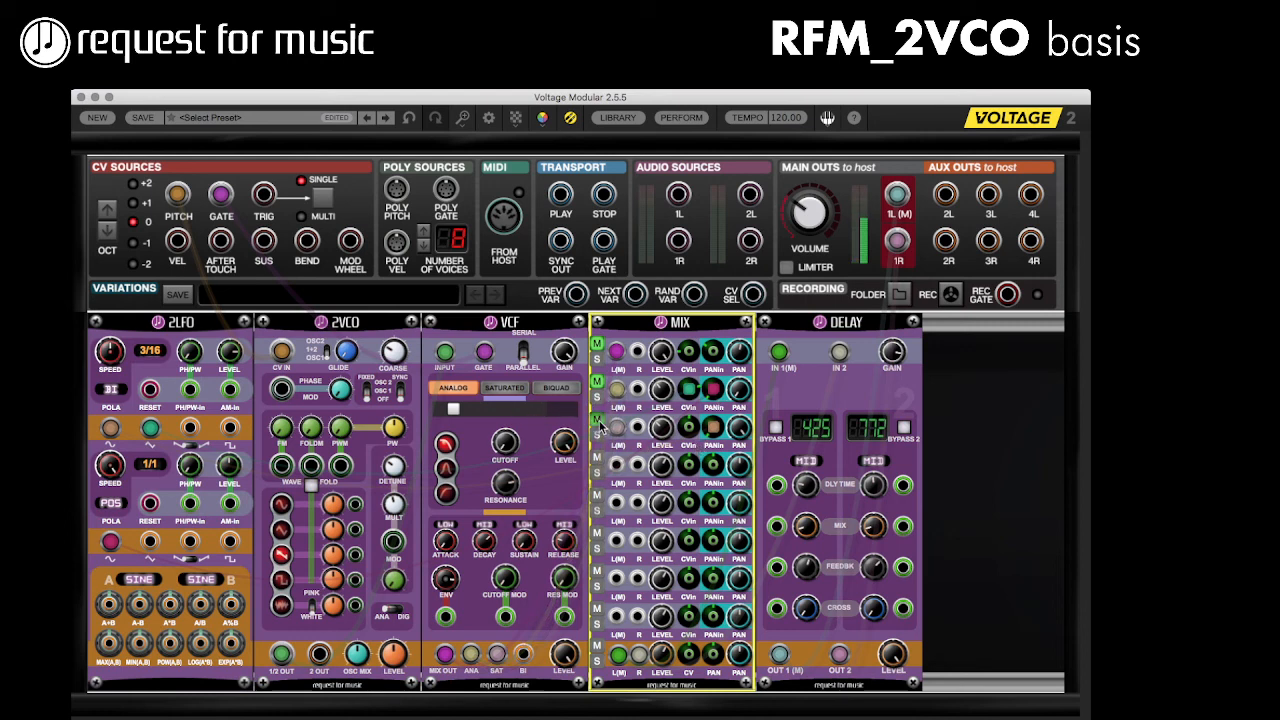